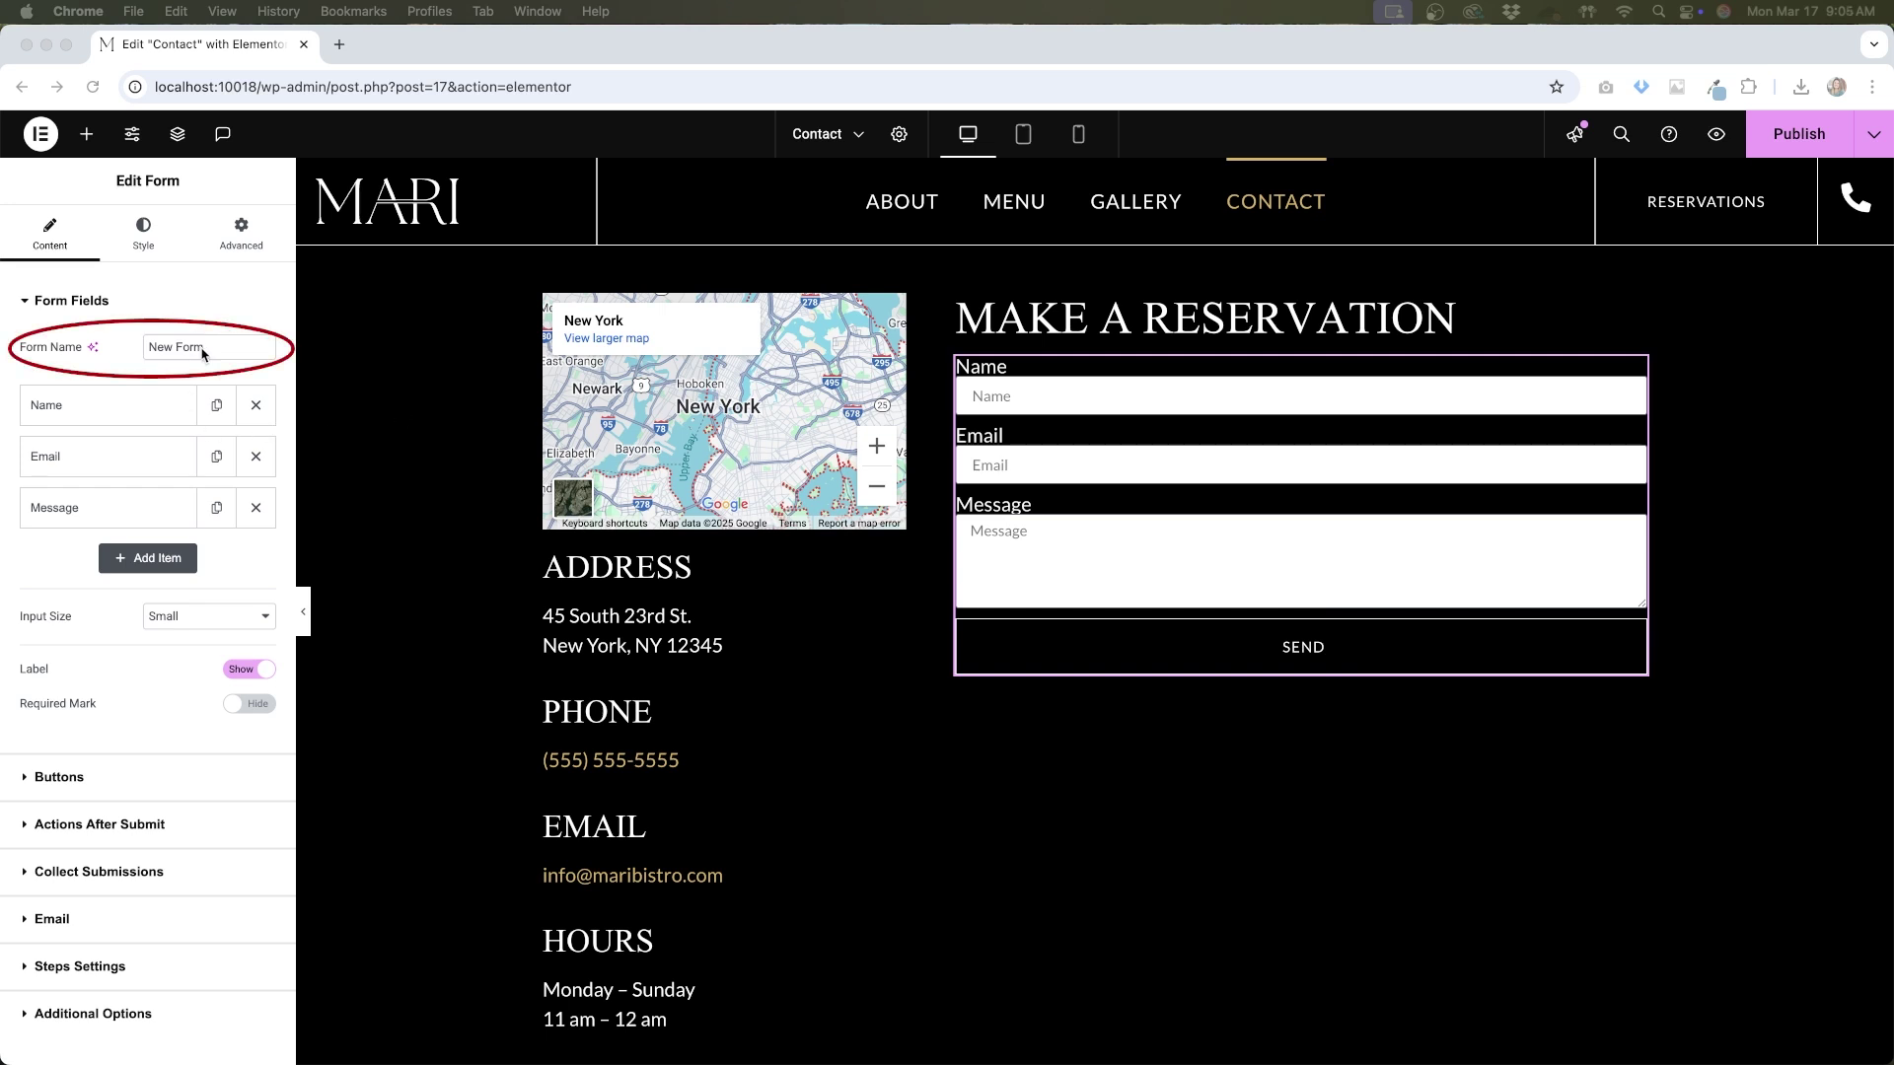
Rename the form to 'Reservations' and try adding a new item, leaving its type as Text
{"action": "left_click_drag", "start_coordinate": [217, 348], "coordinate": [146, 347]}
{"action": "type", "text": "Reservations"}
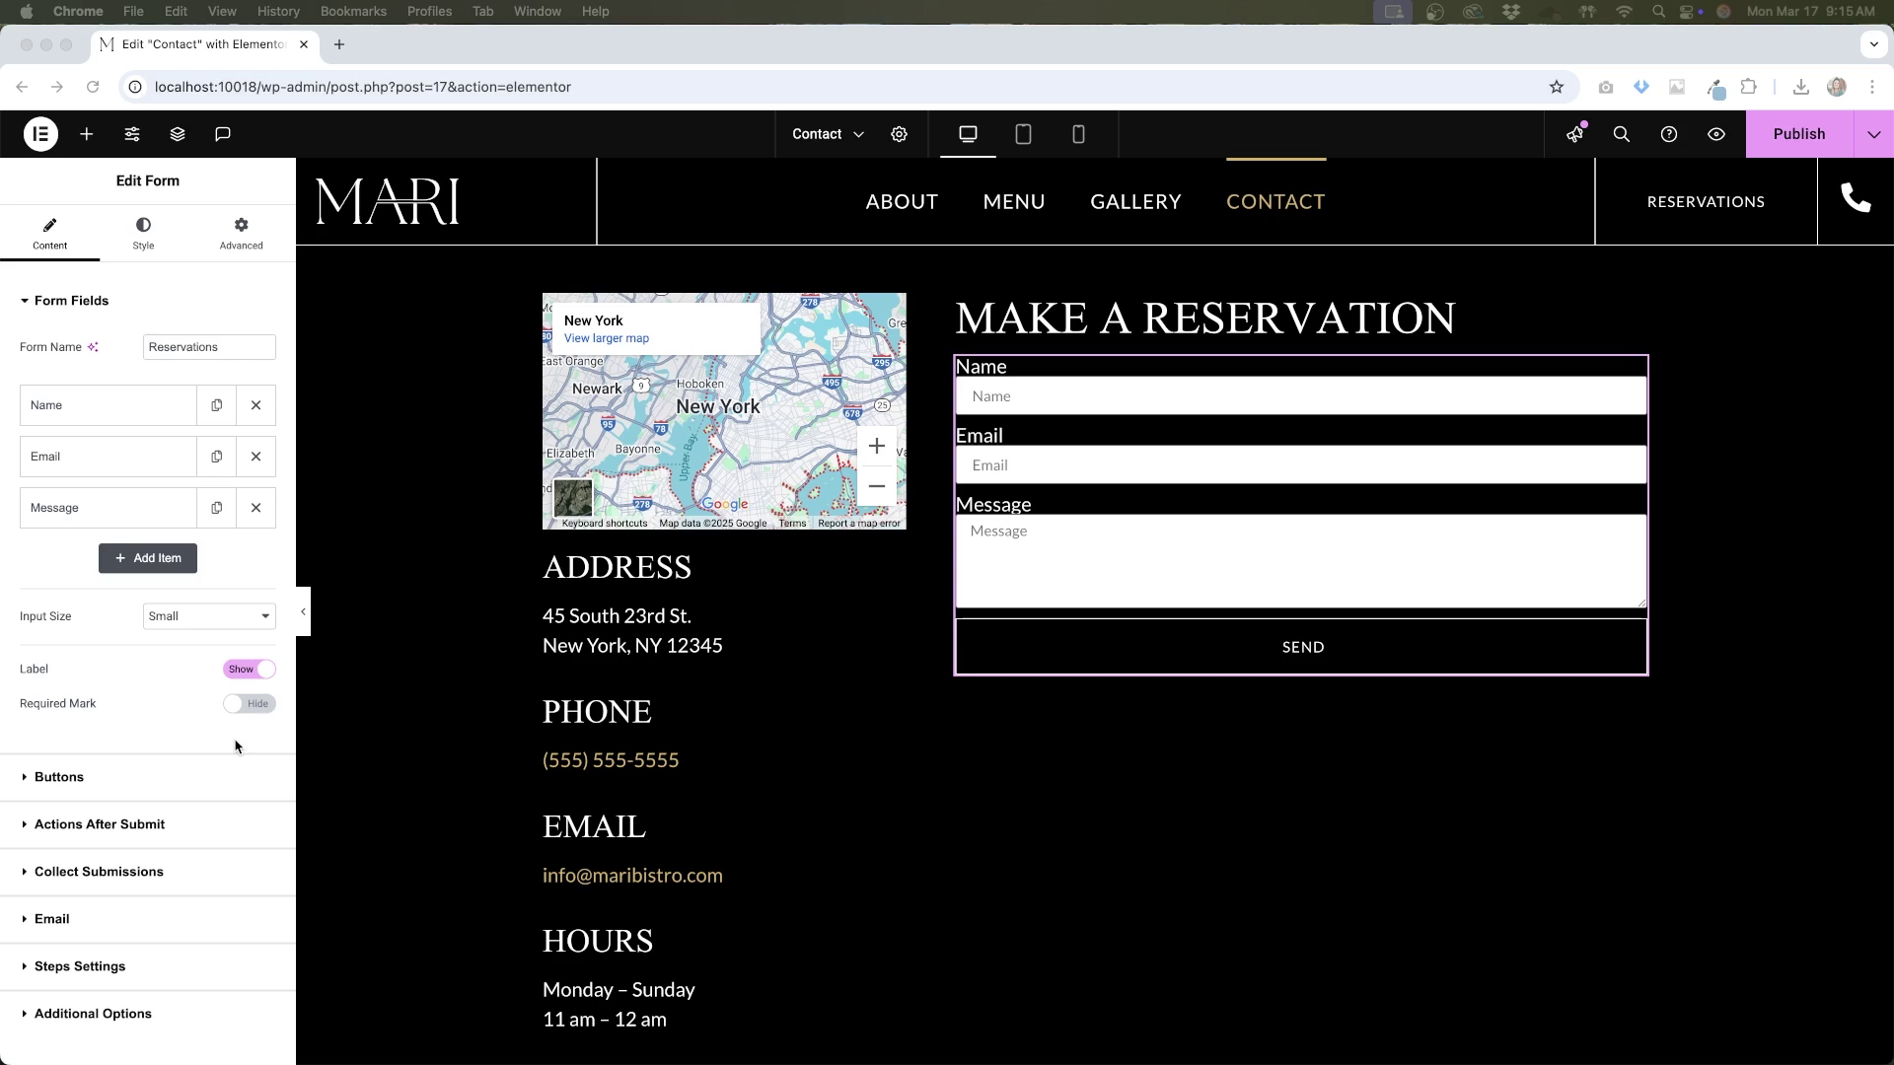
{"action": "left_click", "coordinate": [168, 559]}
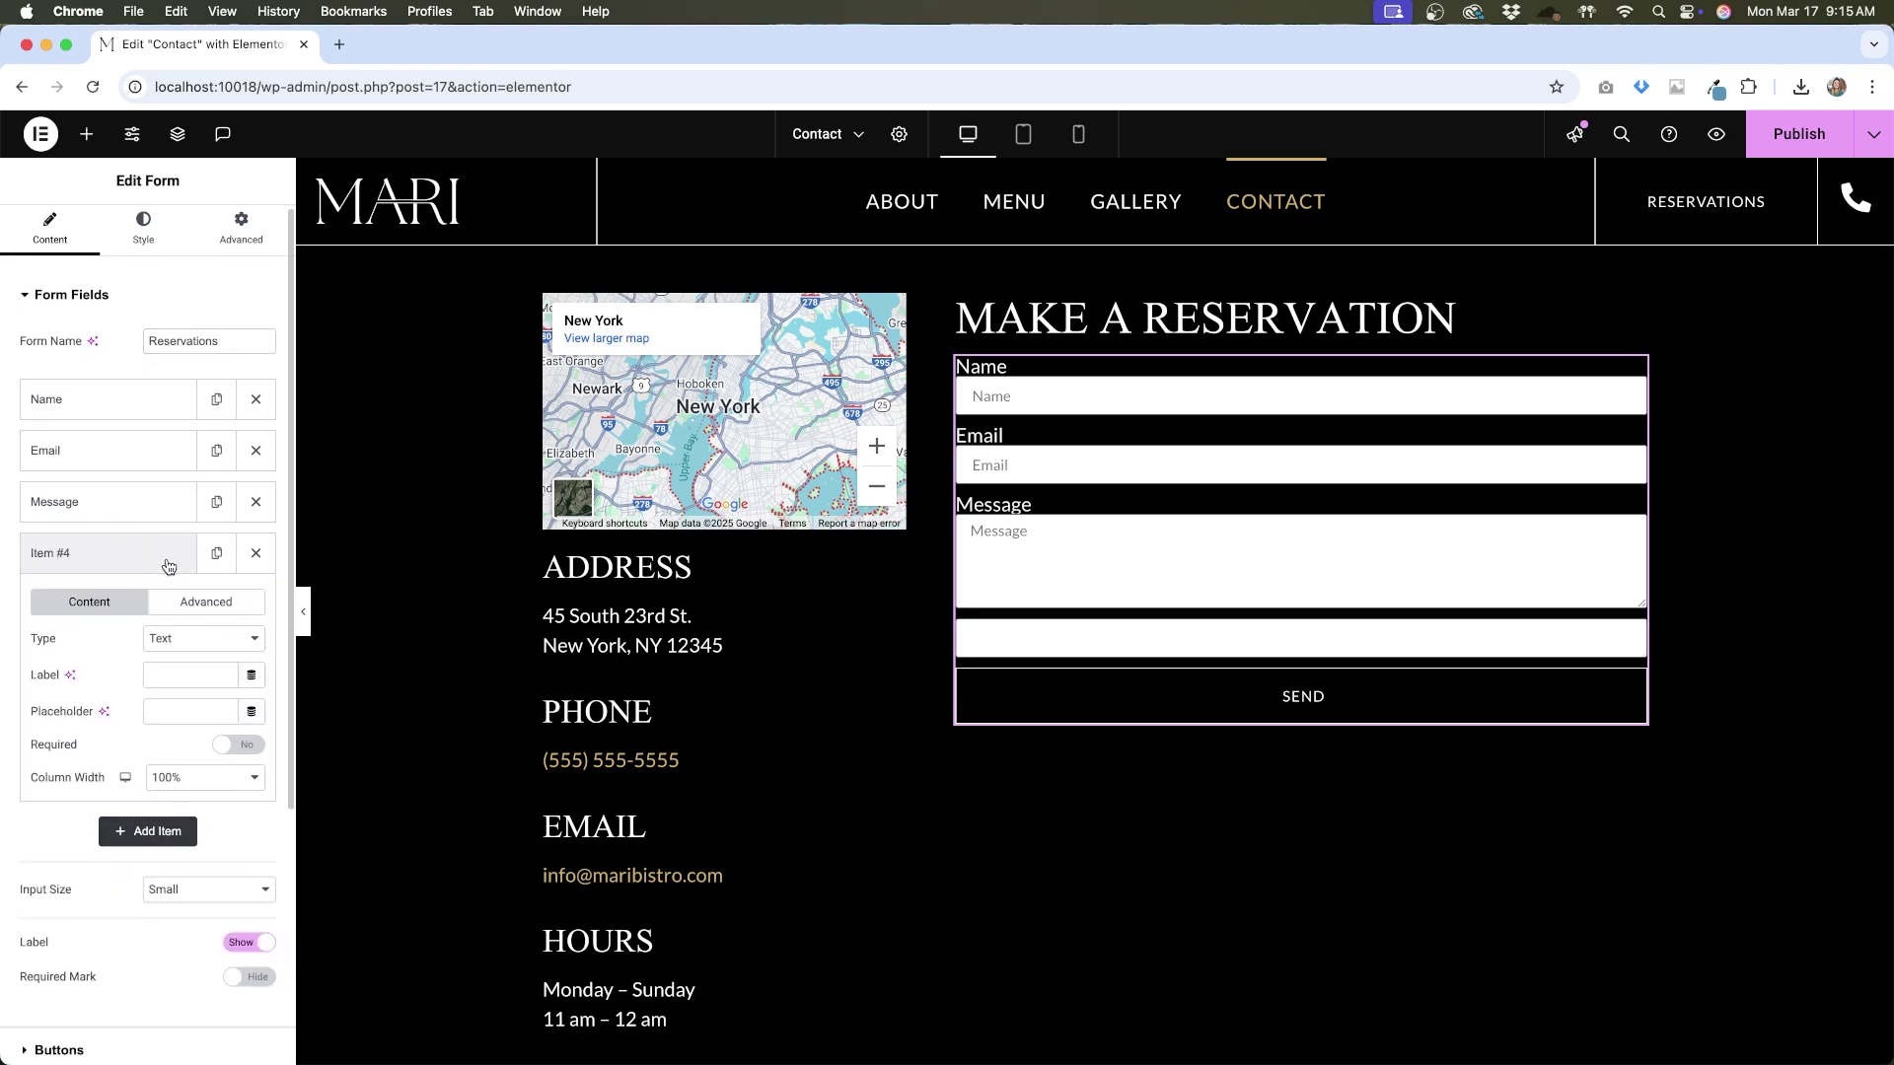
{"action": "left_click", "coordinate": [226, 647]}
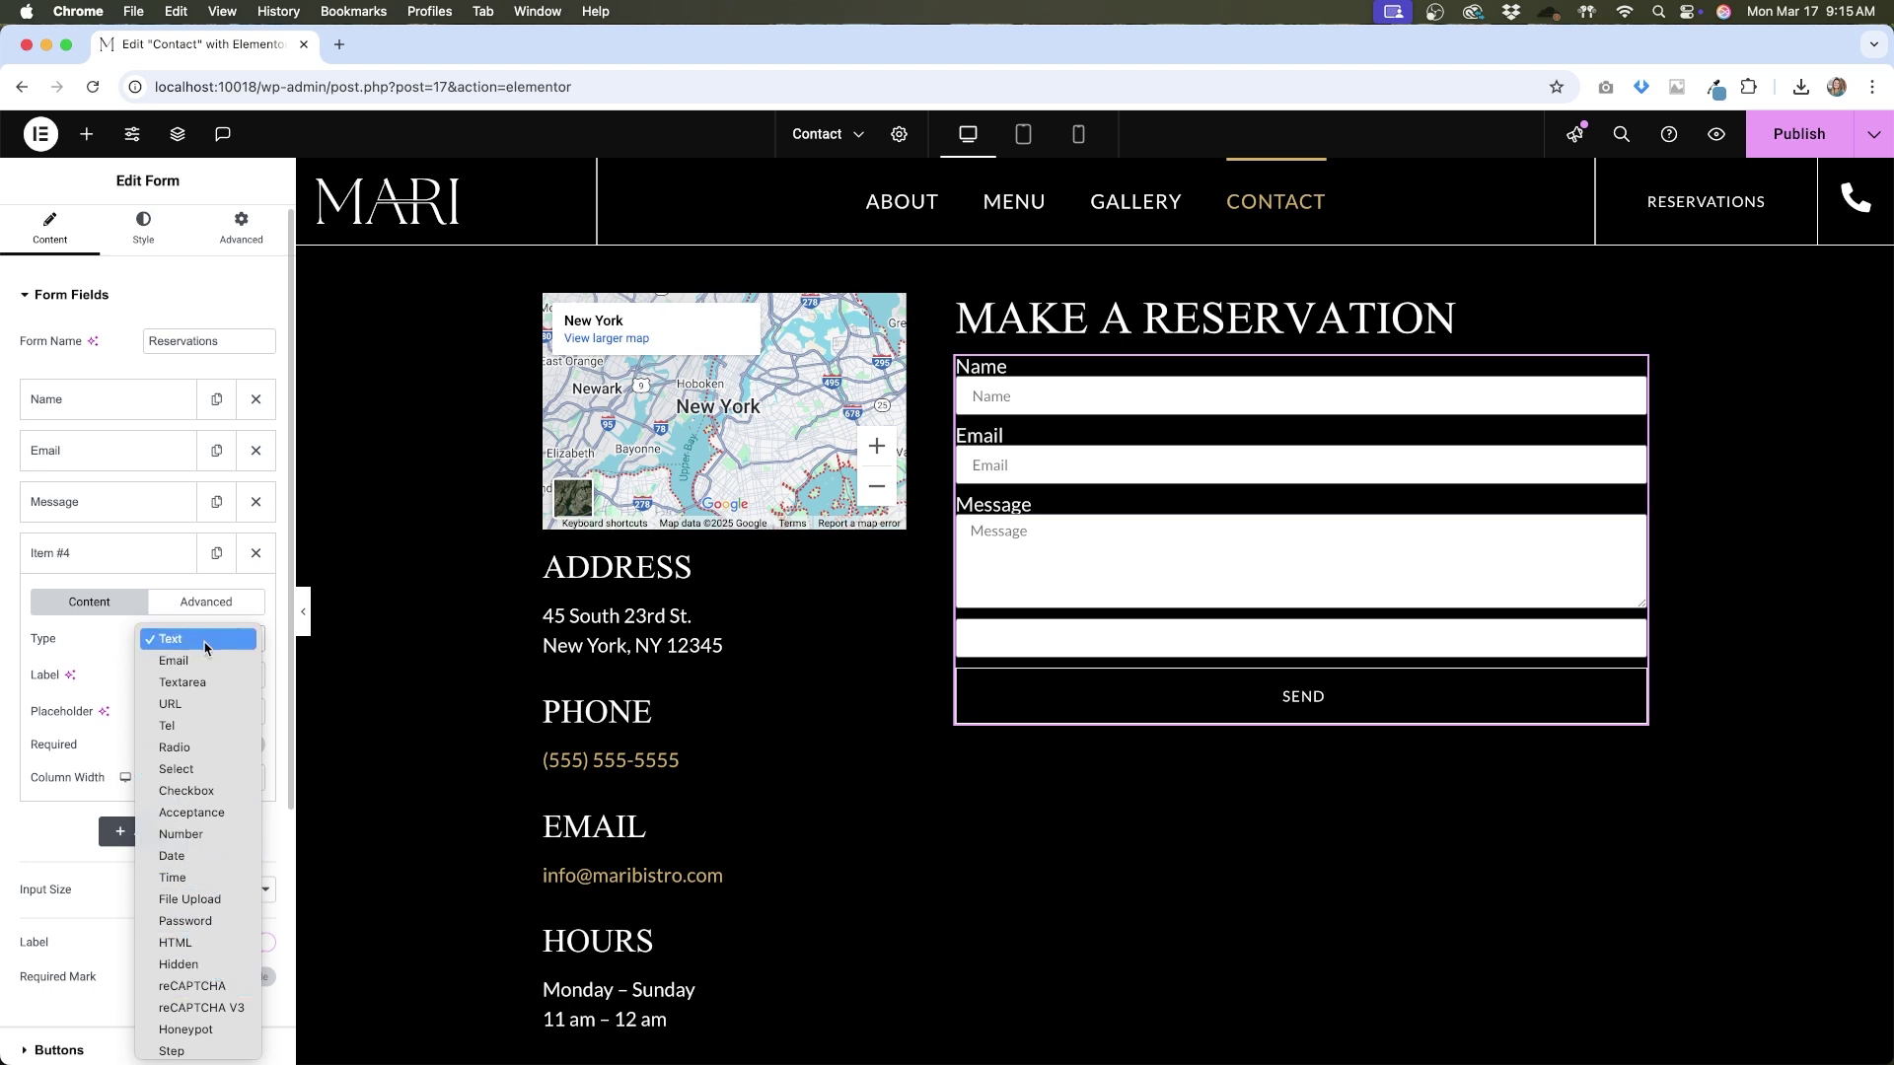
{"action": "left_click", "coordinate": [115, 641]}
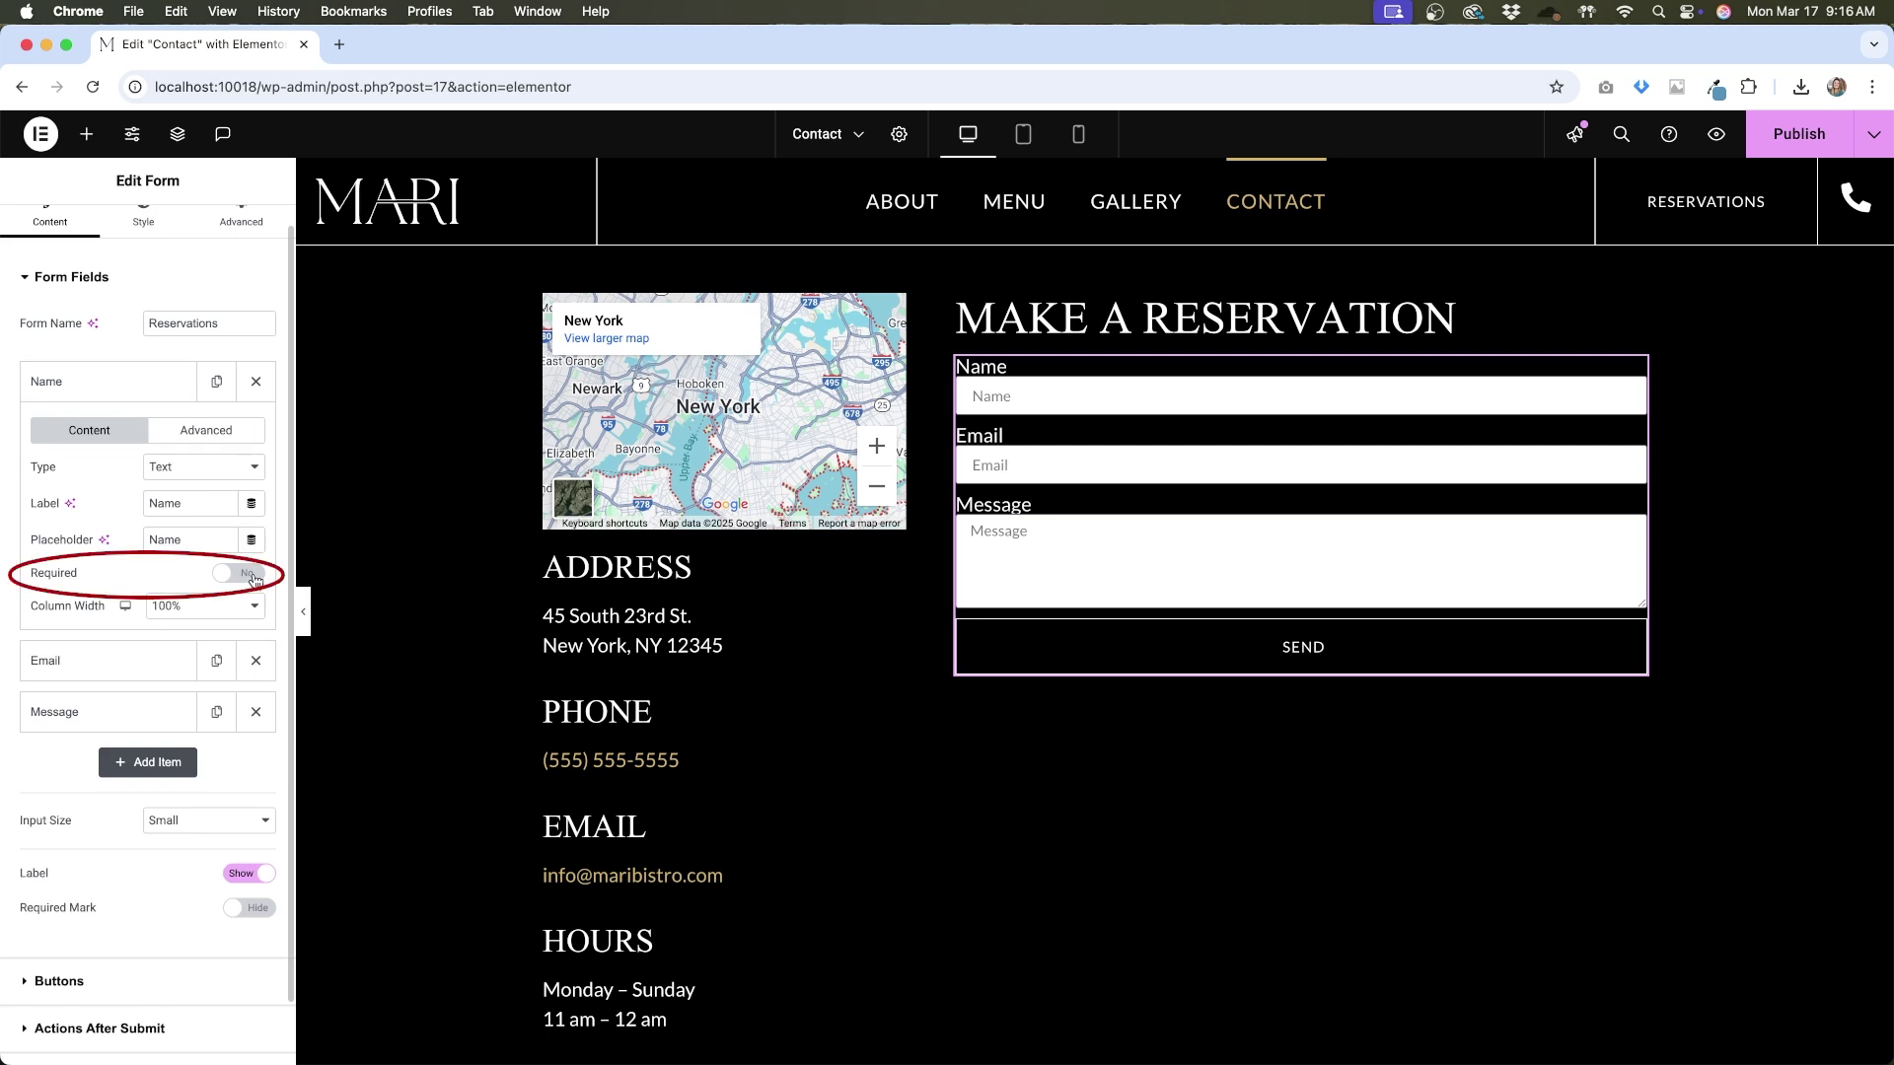
Mark the Name field as required and delete the extra fourth field
{"action": "left_click", "coordinate": [254, 579]}
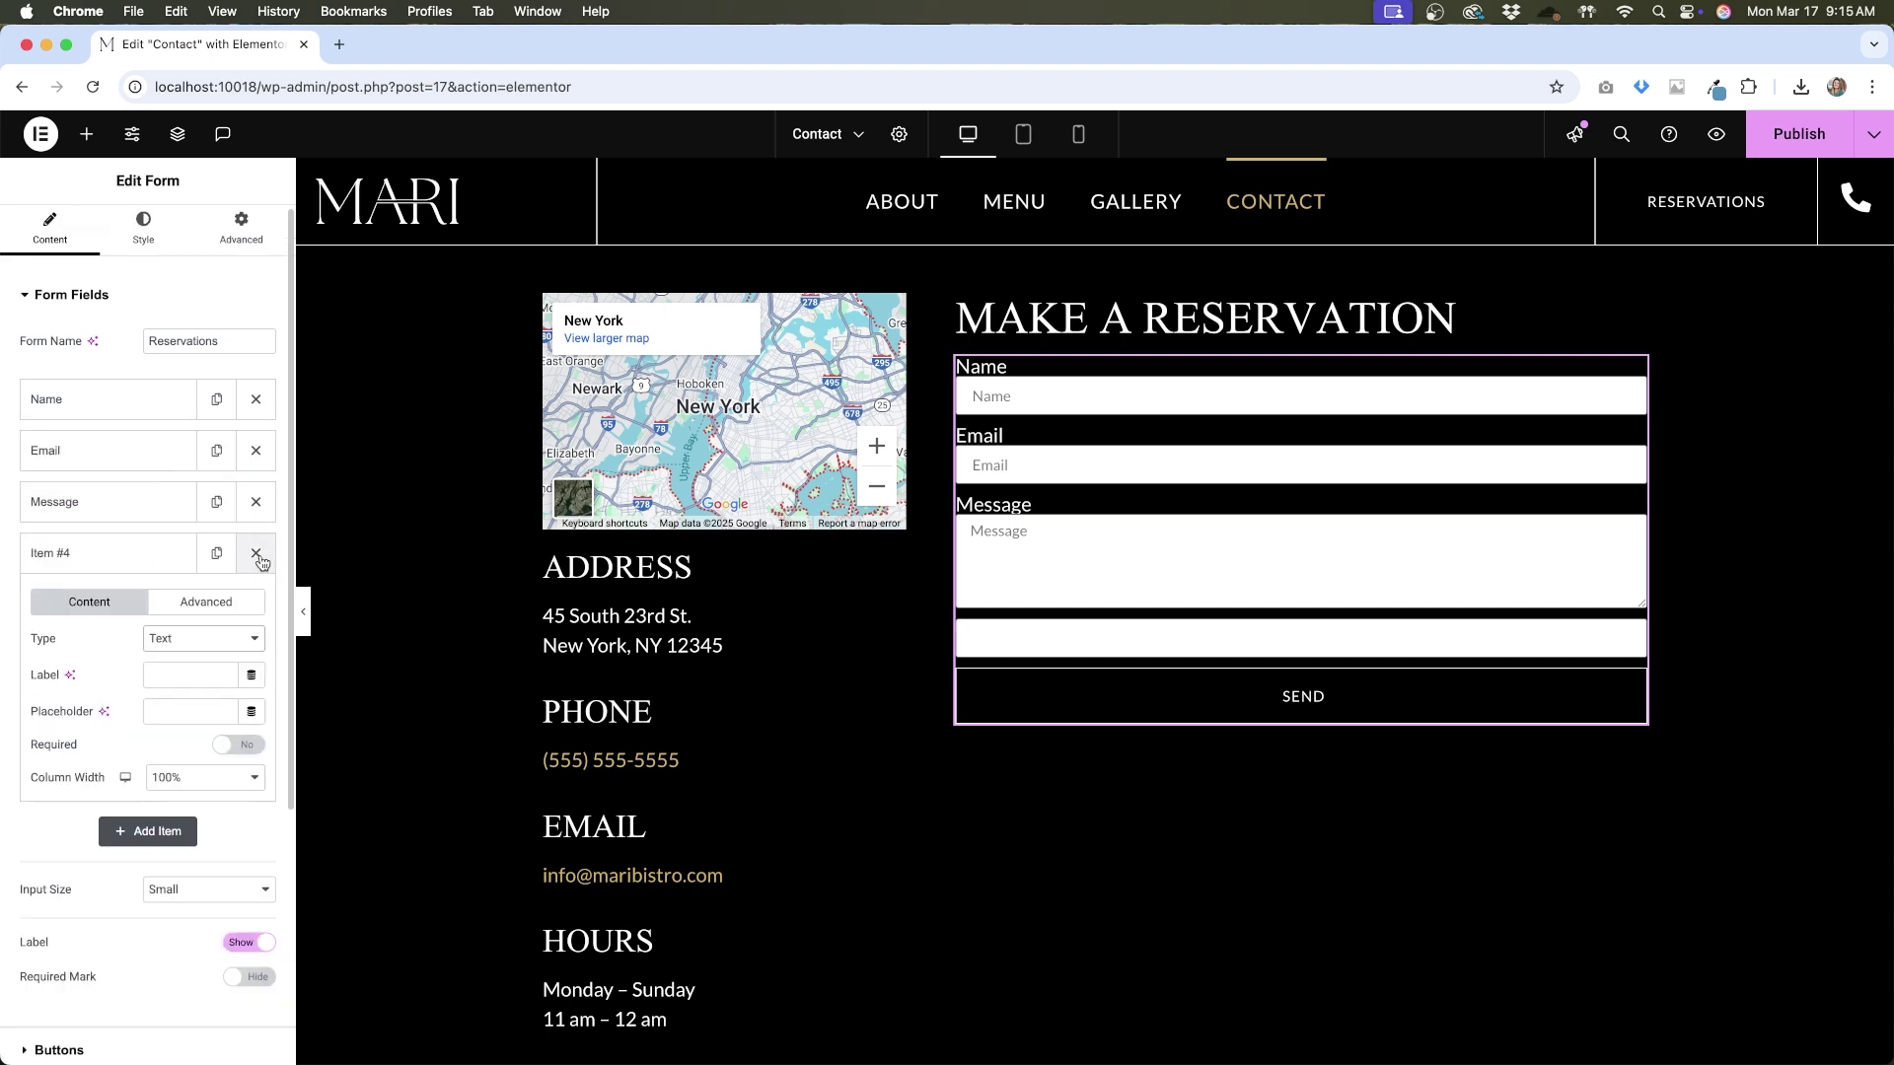
{"action": "left_click", "coordinate": [256, 555]}
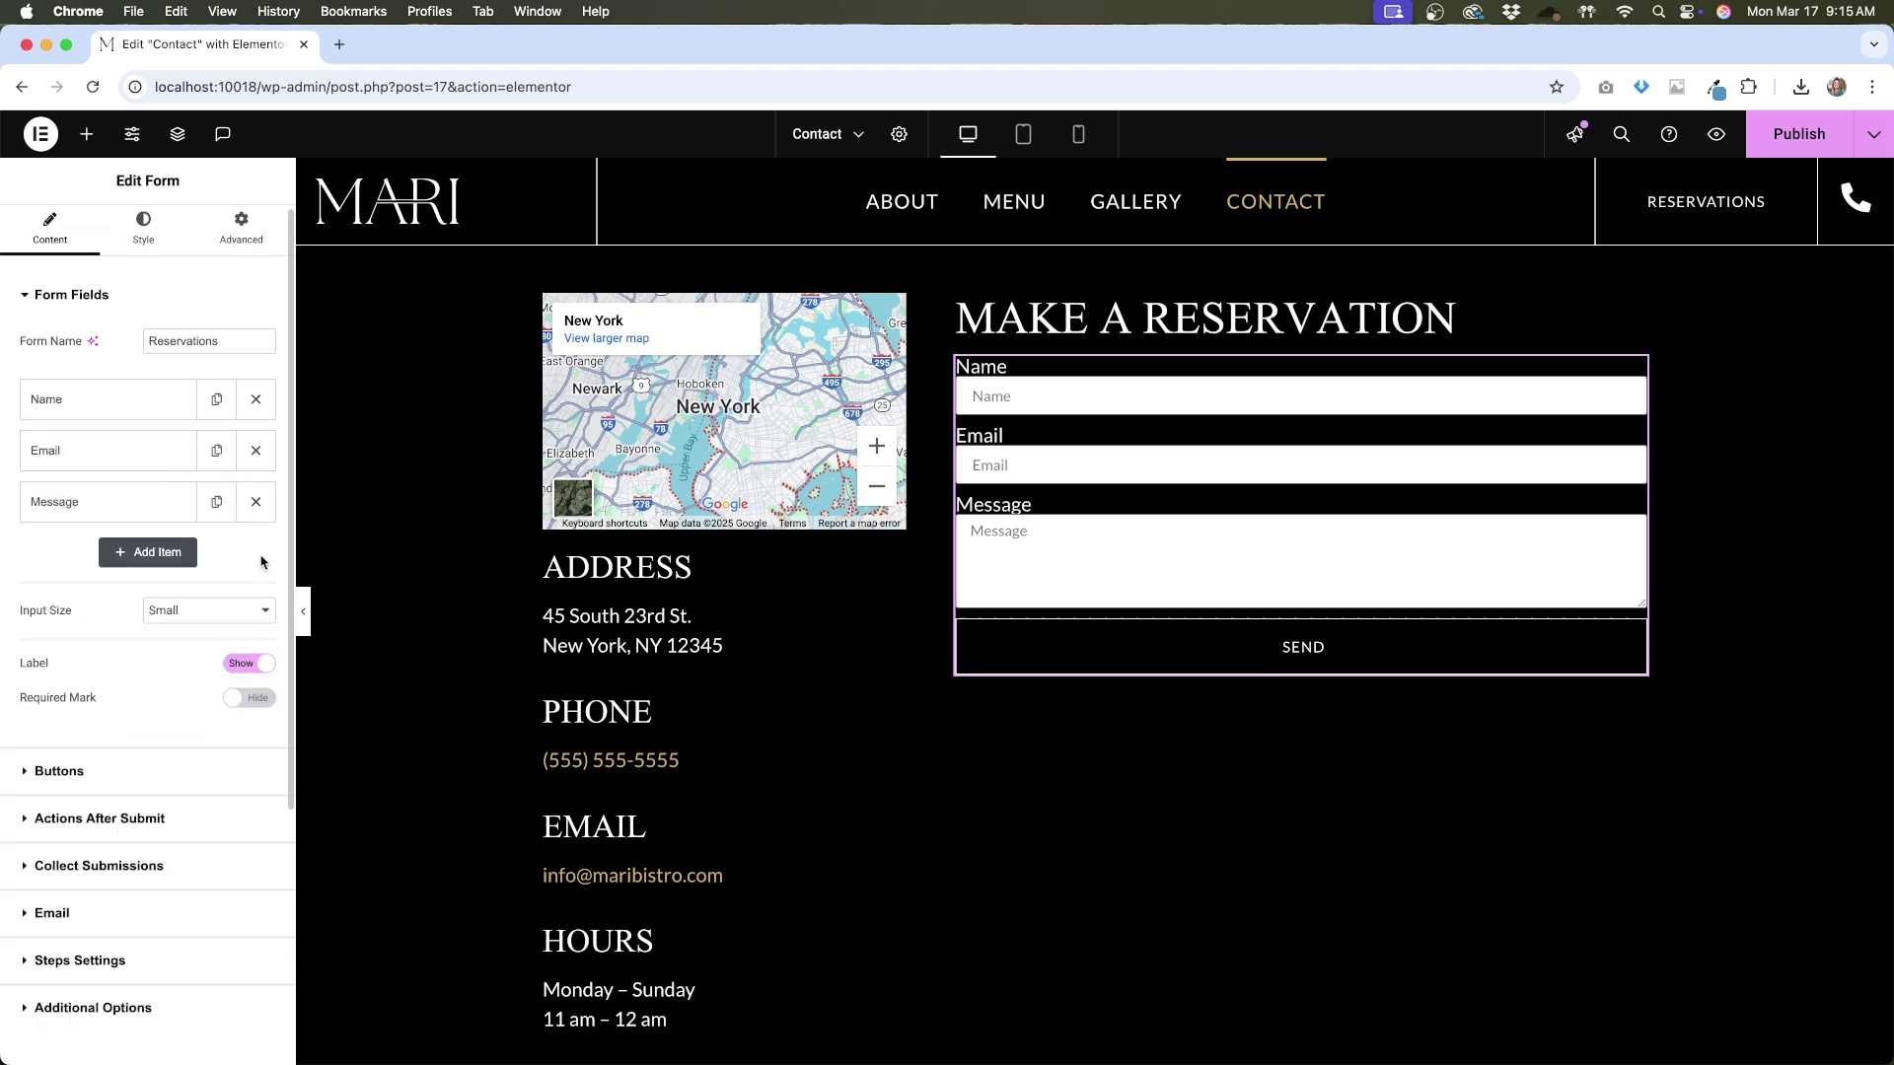
{"action": "mouse_move", "coordinate": [149, 451]}
{"action": "left_mouse_down"}
{"action": "mouse_move", "coordinate": [157, 393]}
{"action": "mouse_move", "coordinate": [158, 467]}
{"action": "left_mouse_up"}
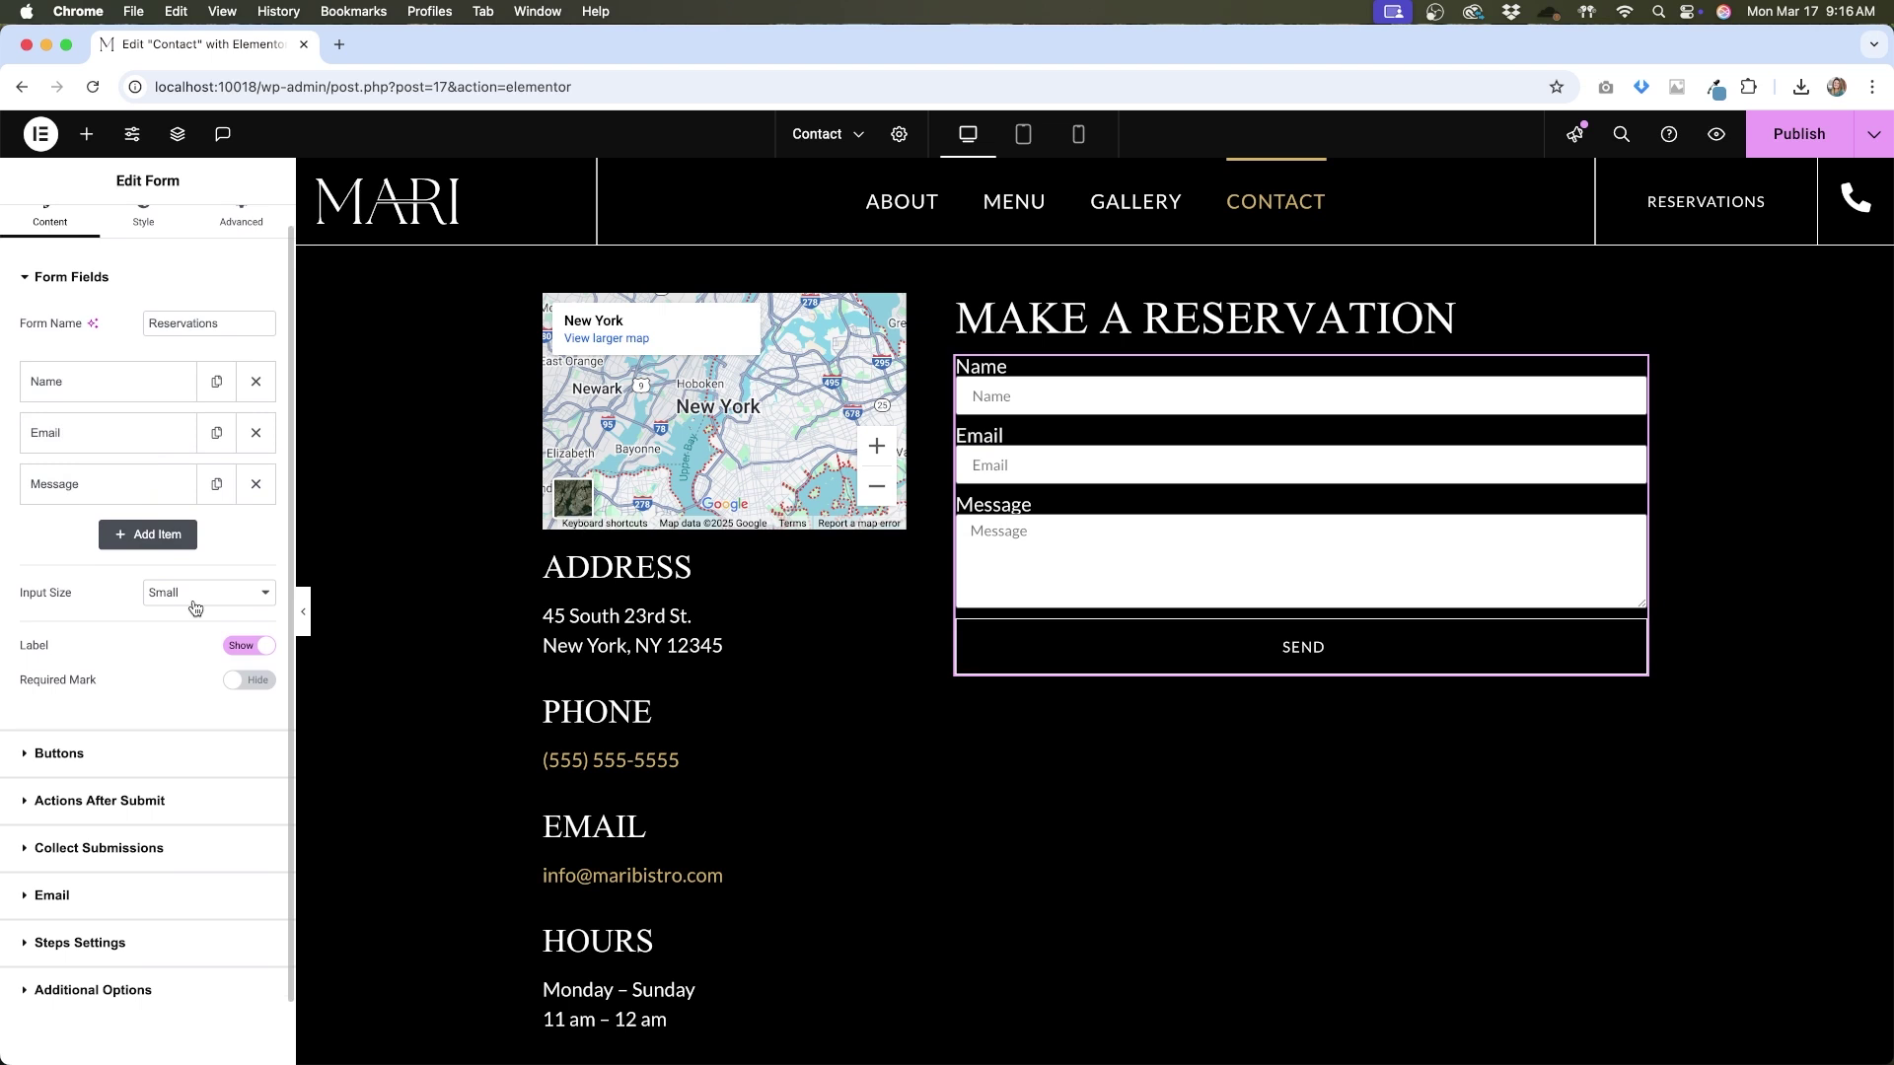
Set the Name field's column width to 50%
{"action": "left_click", "coordinate": [116, 385]}
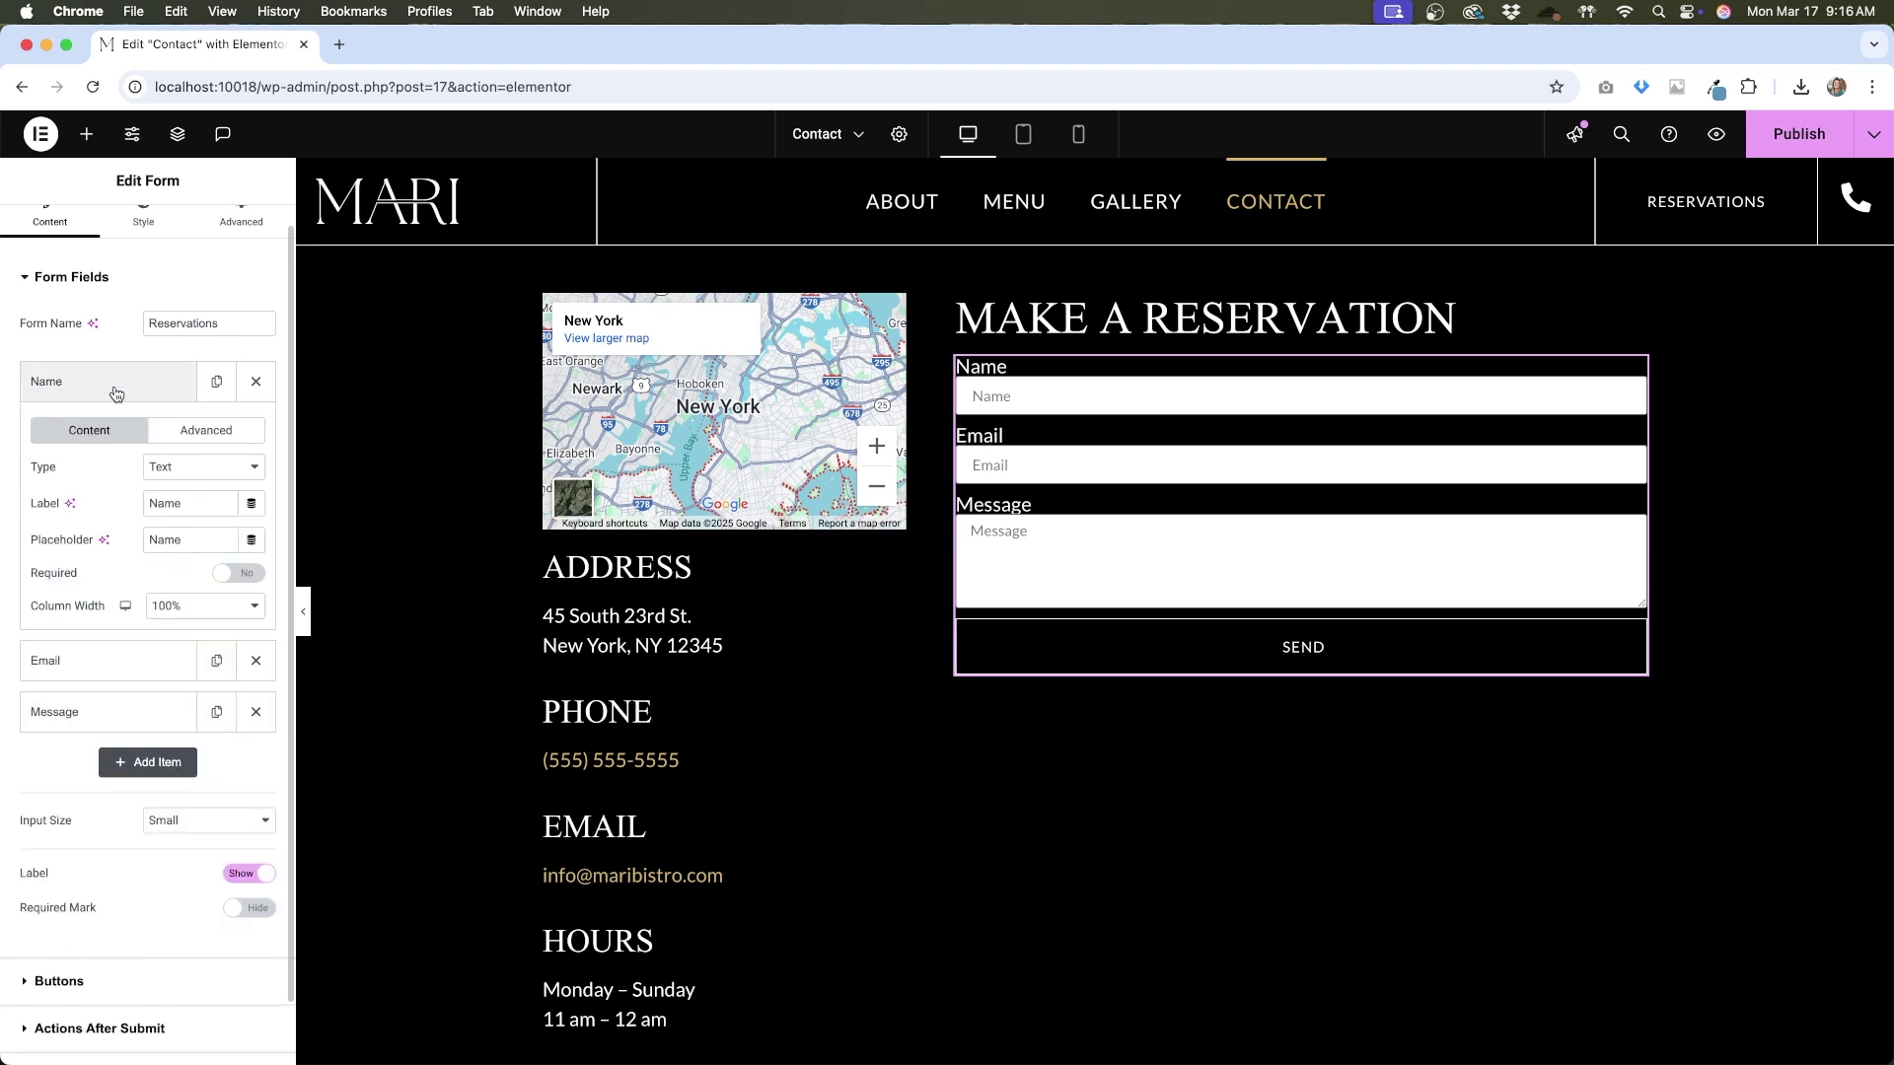
{"action": "left_click", "coordinate": [252, 575]}
{"action": "left_click", "coordinate": [215, 610]}
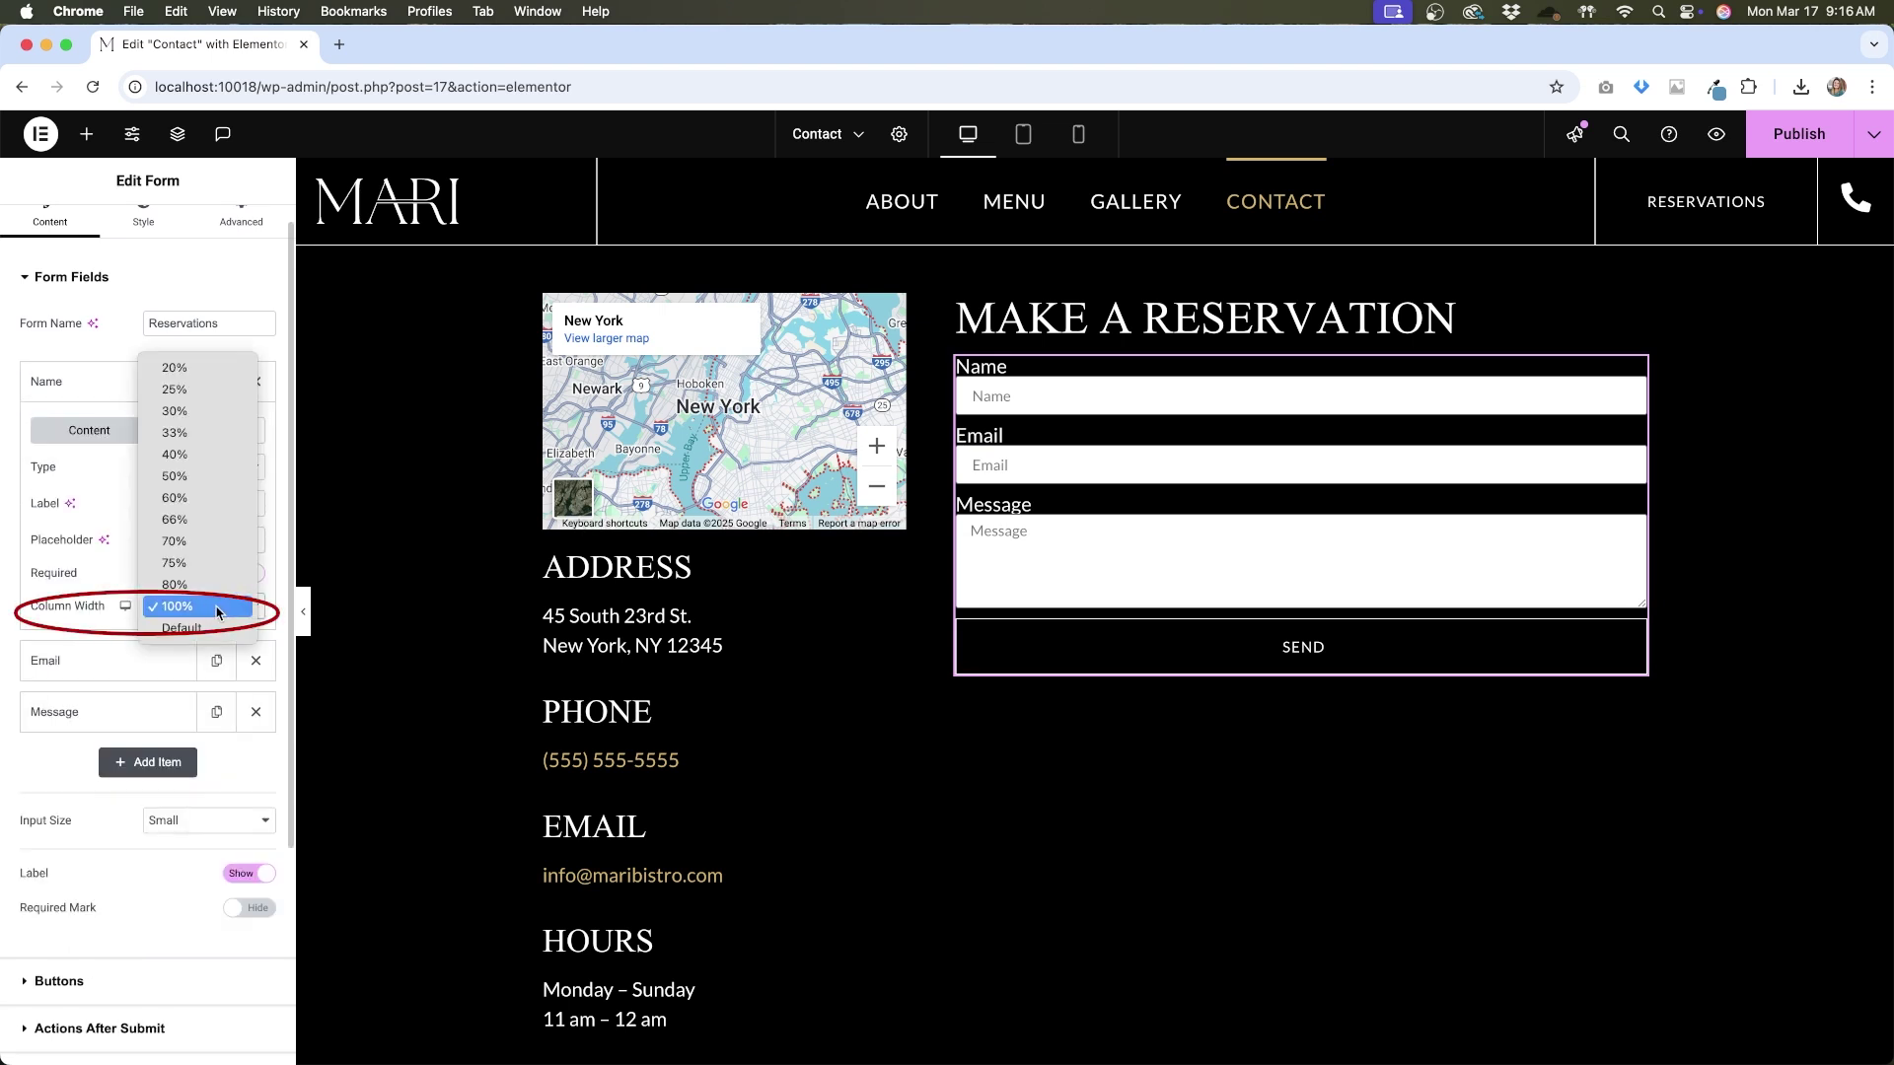
{"action": "left_click", "coordinate": [198, 477]}
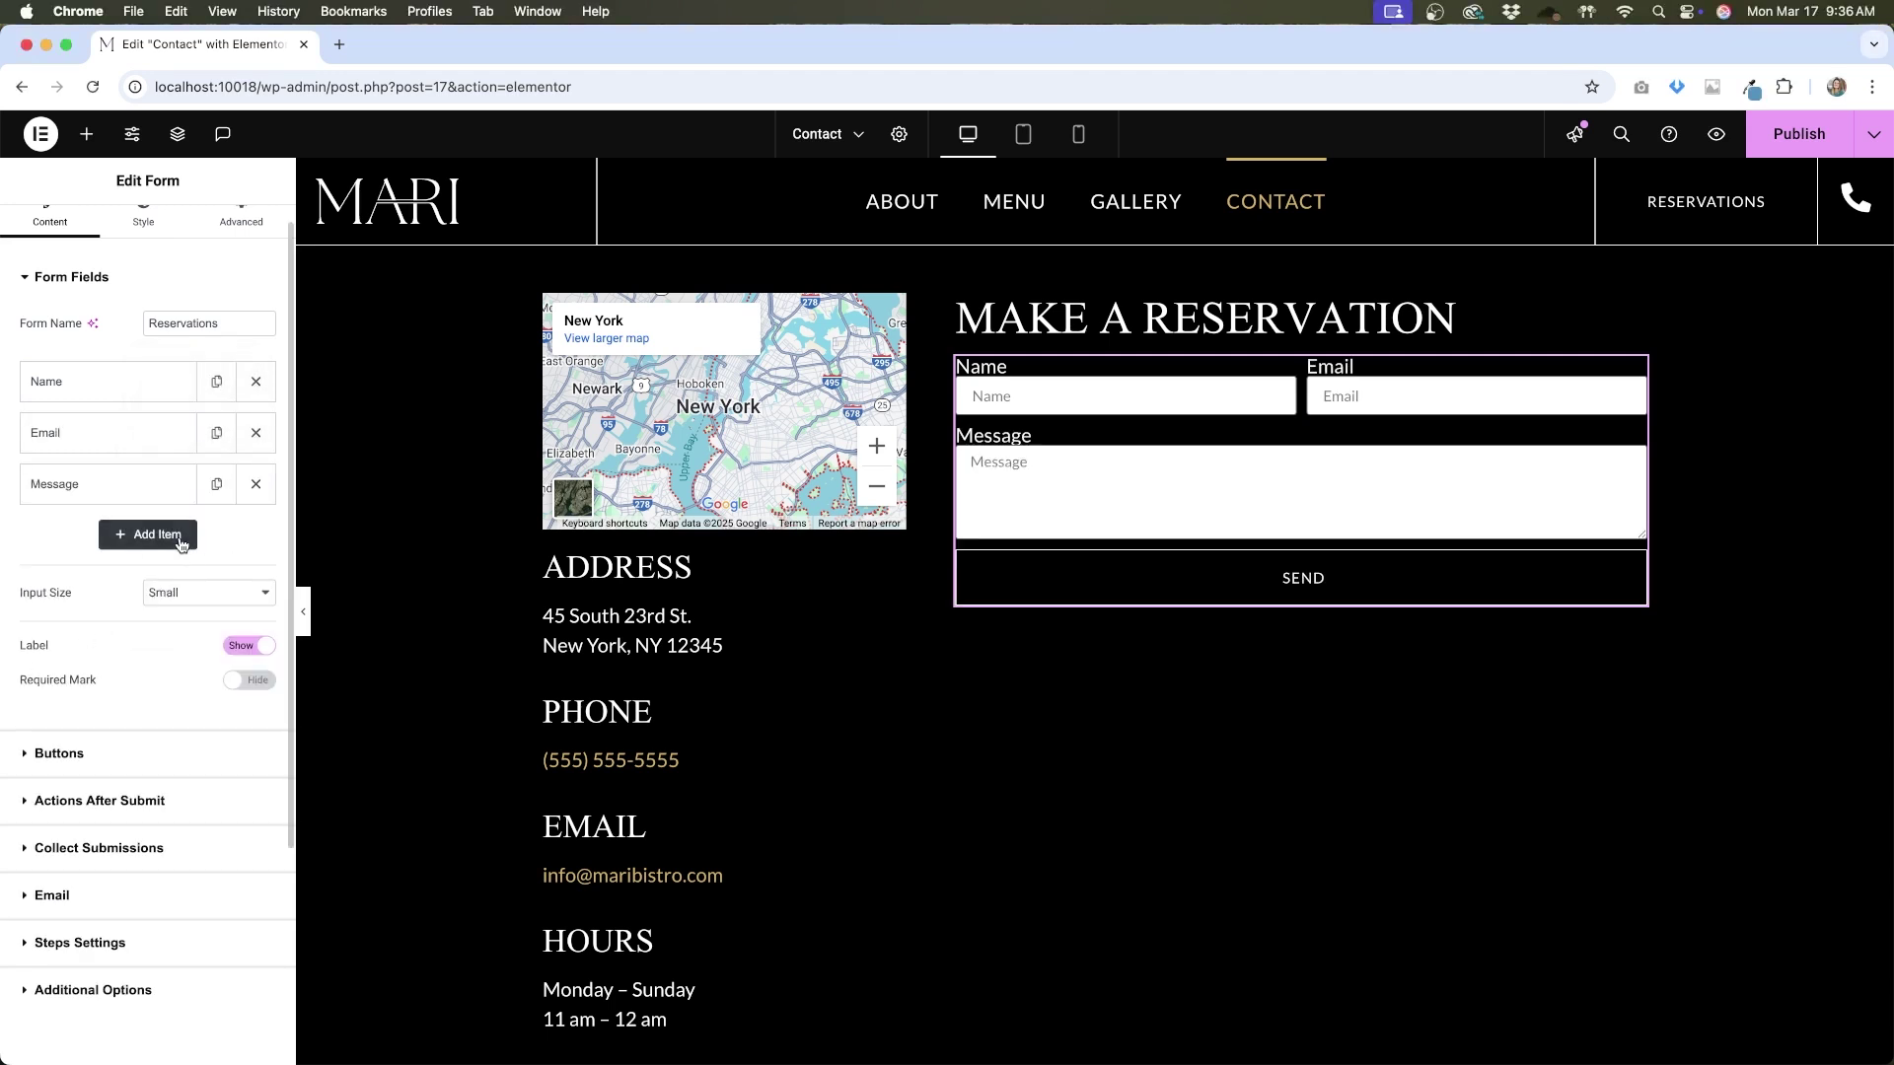
Add a reCAPTCHA field after Message, then go to Elementor's Settings page
{"action": "left_click", "coordinate": [181, 544]}
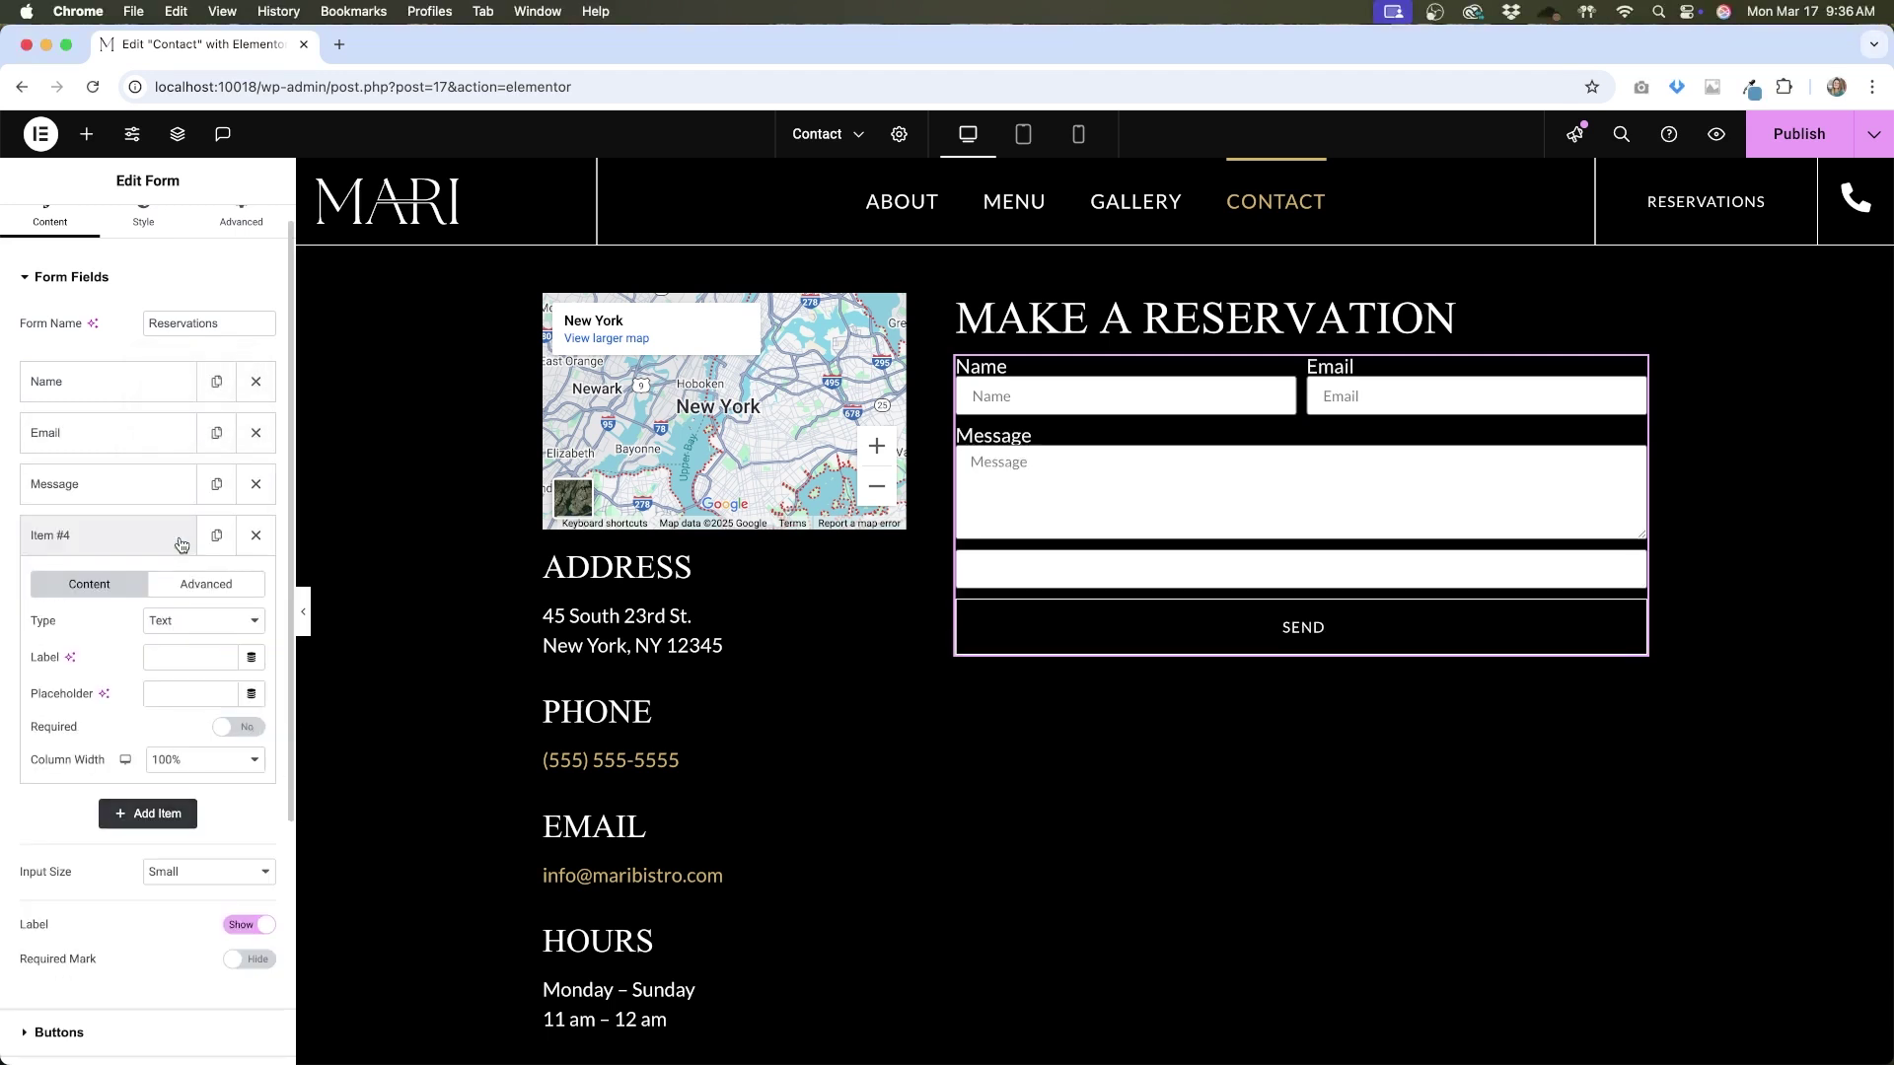
{"action": "left_click", "coordinate": [208, 625]}
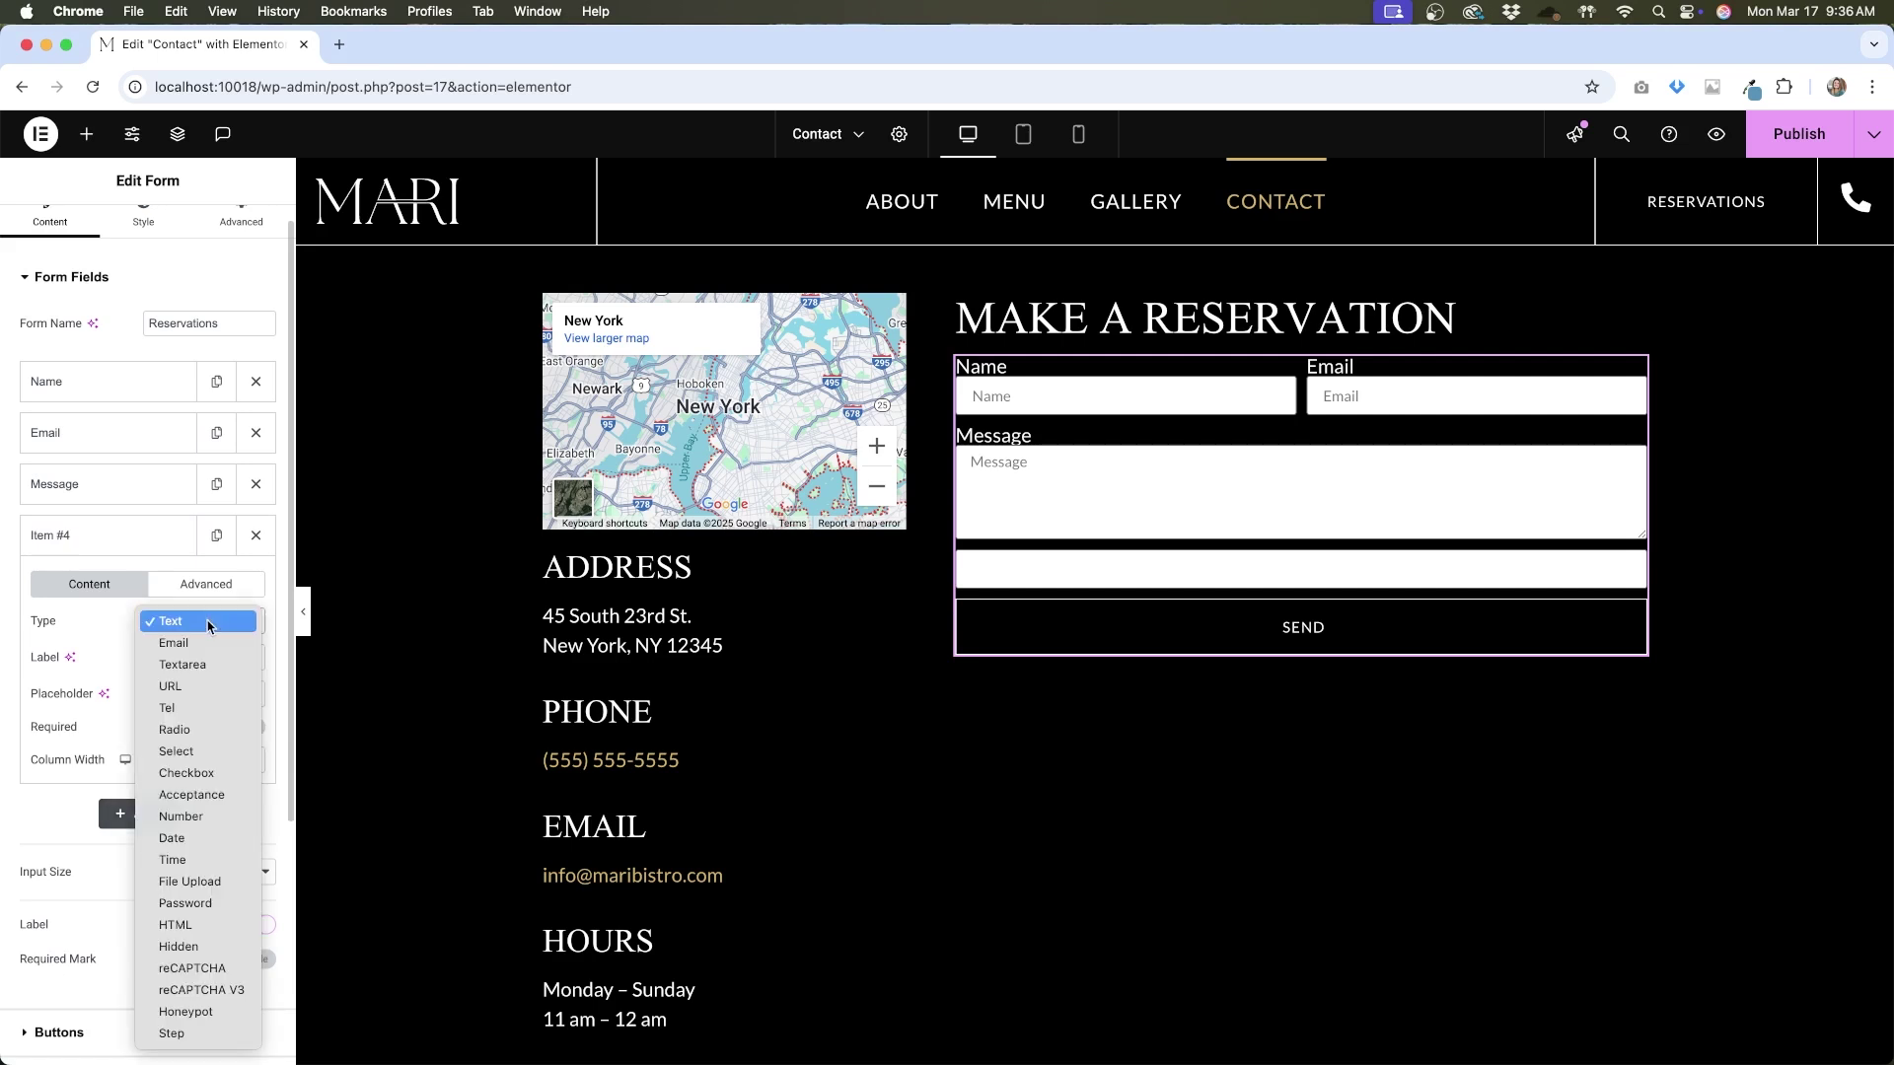
{"action": "left_click", "coordinate": [219, 968]}
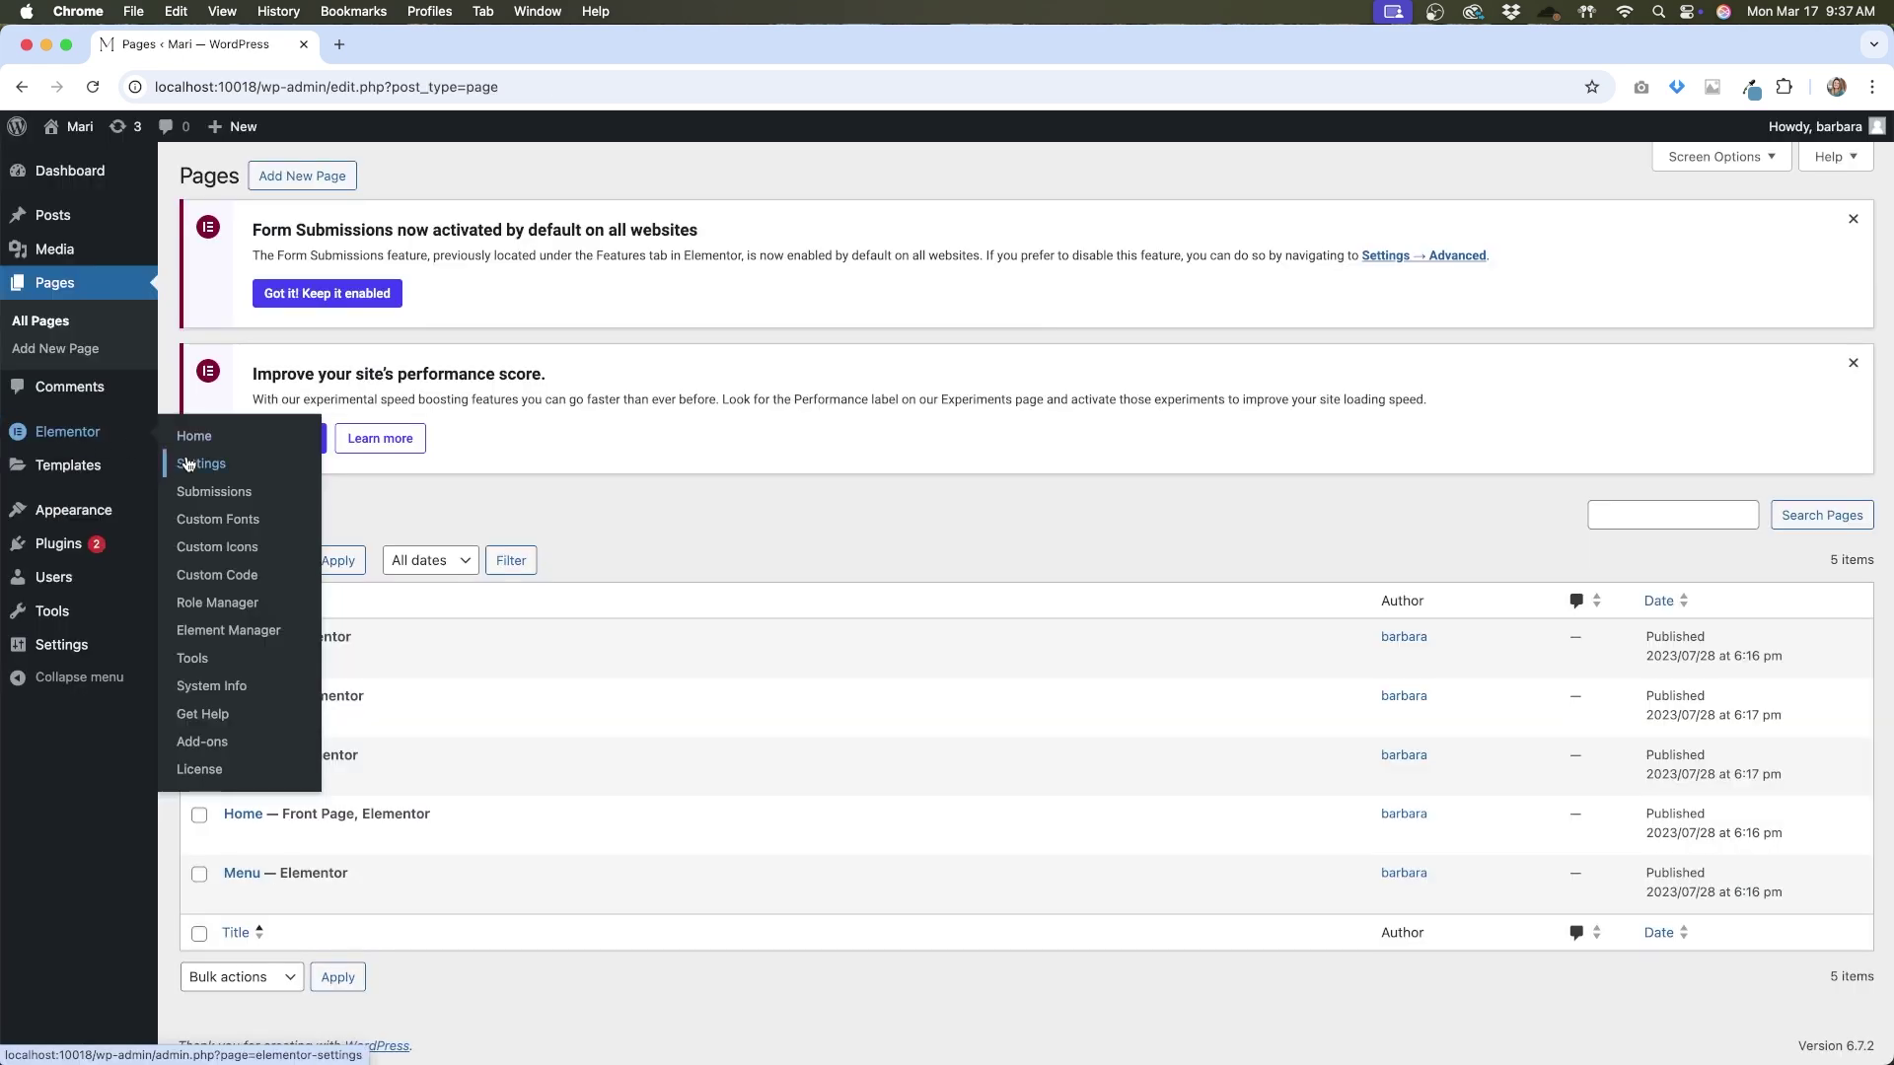
{"action": "left_click", "coordinate": [187, 464]}
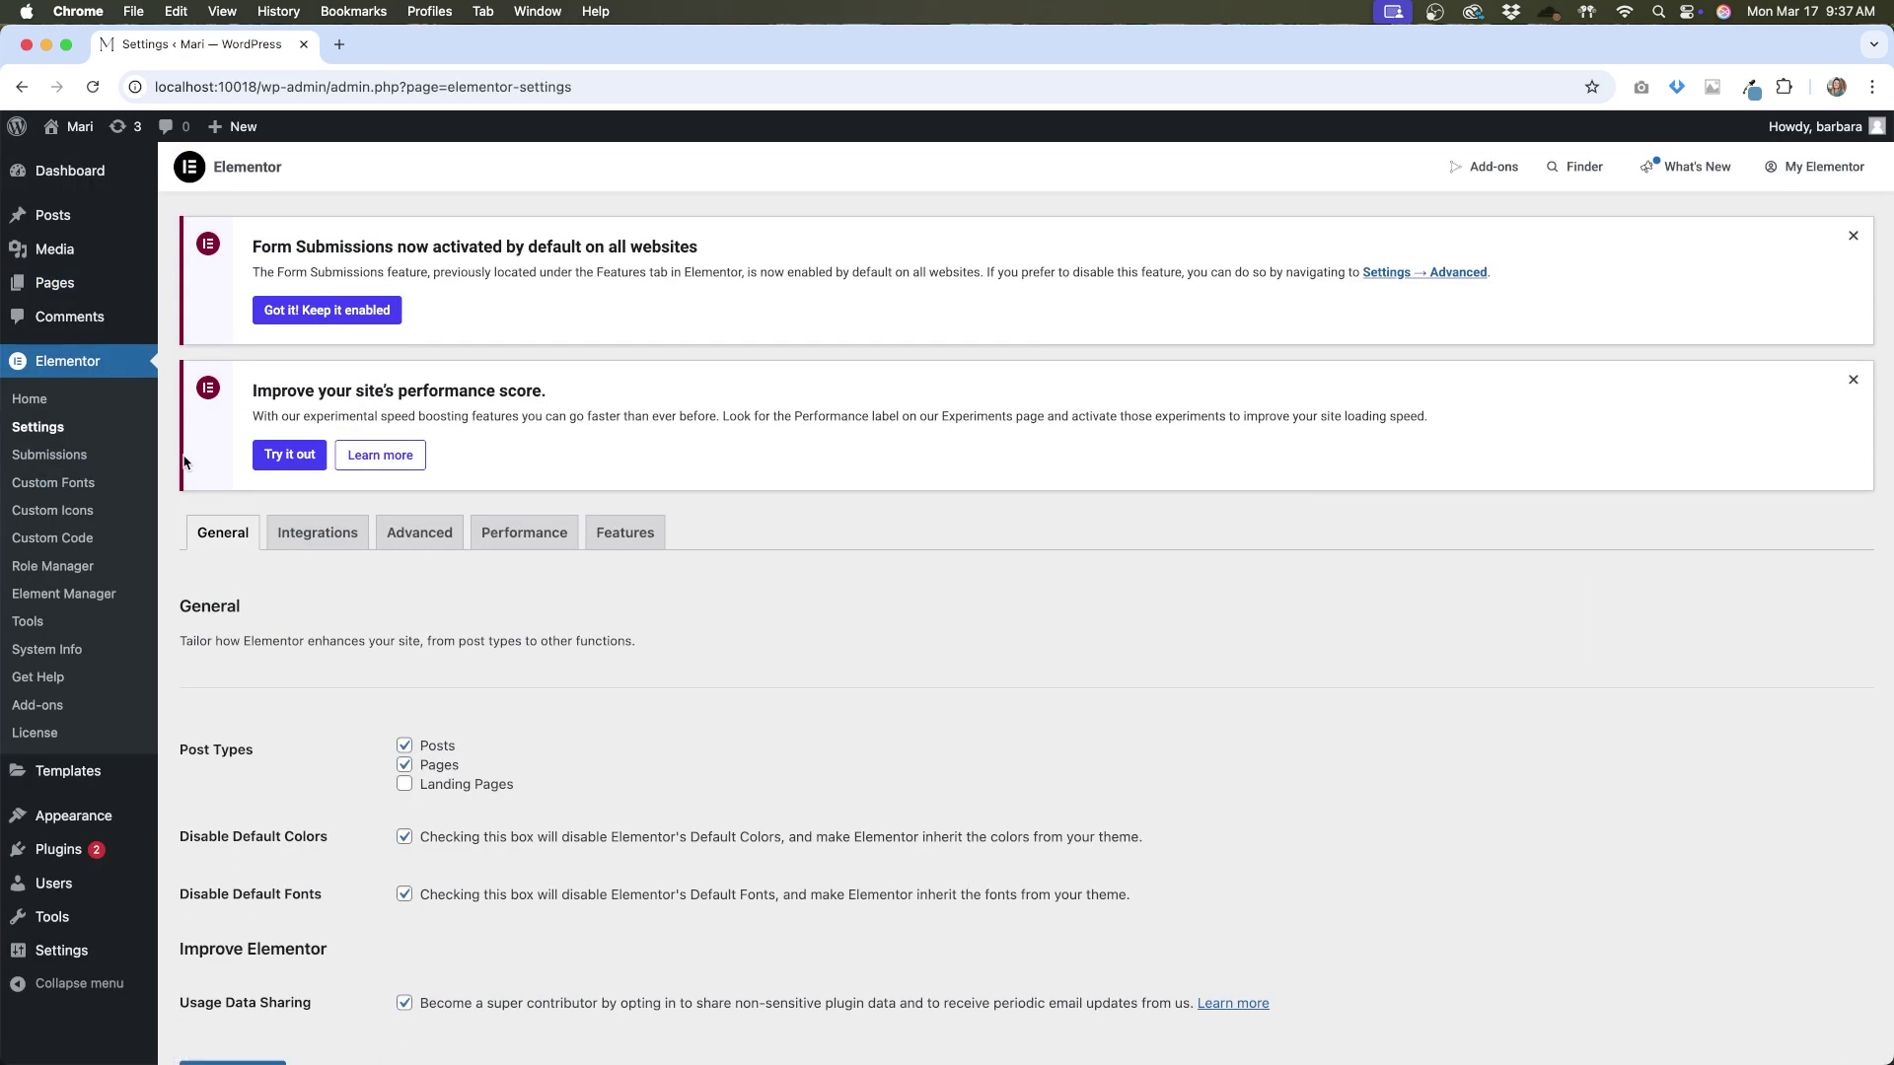
Review the reCAPTCHA and reCAPTCHA V3 key fields on the Integrations tab
{"action": "left_click", "coordinate": [337, 531]}
{"action": "scroll", "coordinate": [786, 766], "scroll_direction": "down", "scroll_amount": 5}
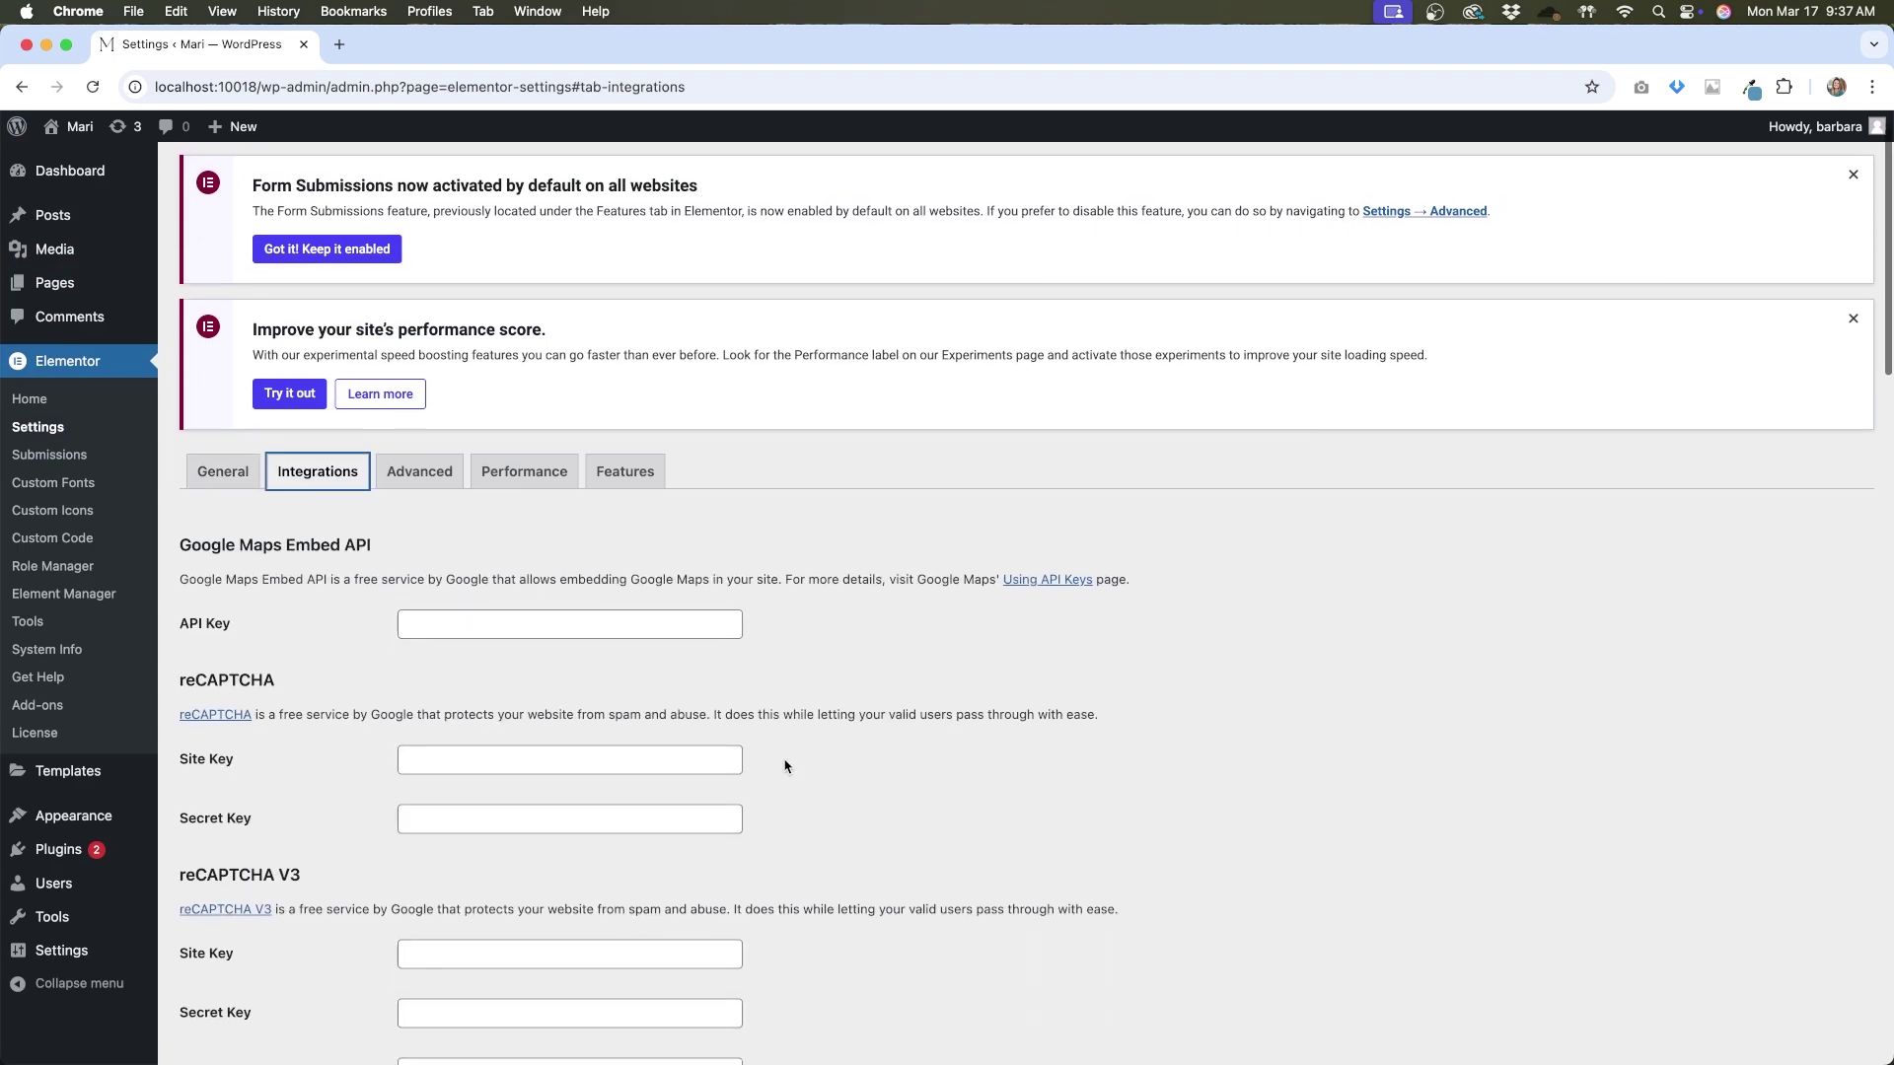
{"action": "scroll", "coordinate": [786, 765], "scroll_direction": "down", "scroll_amount": 2}
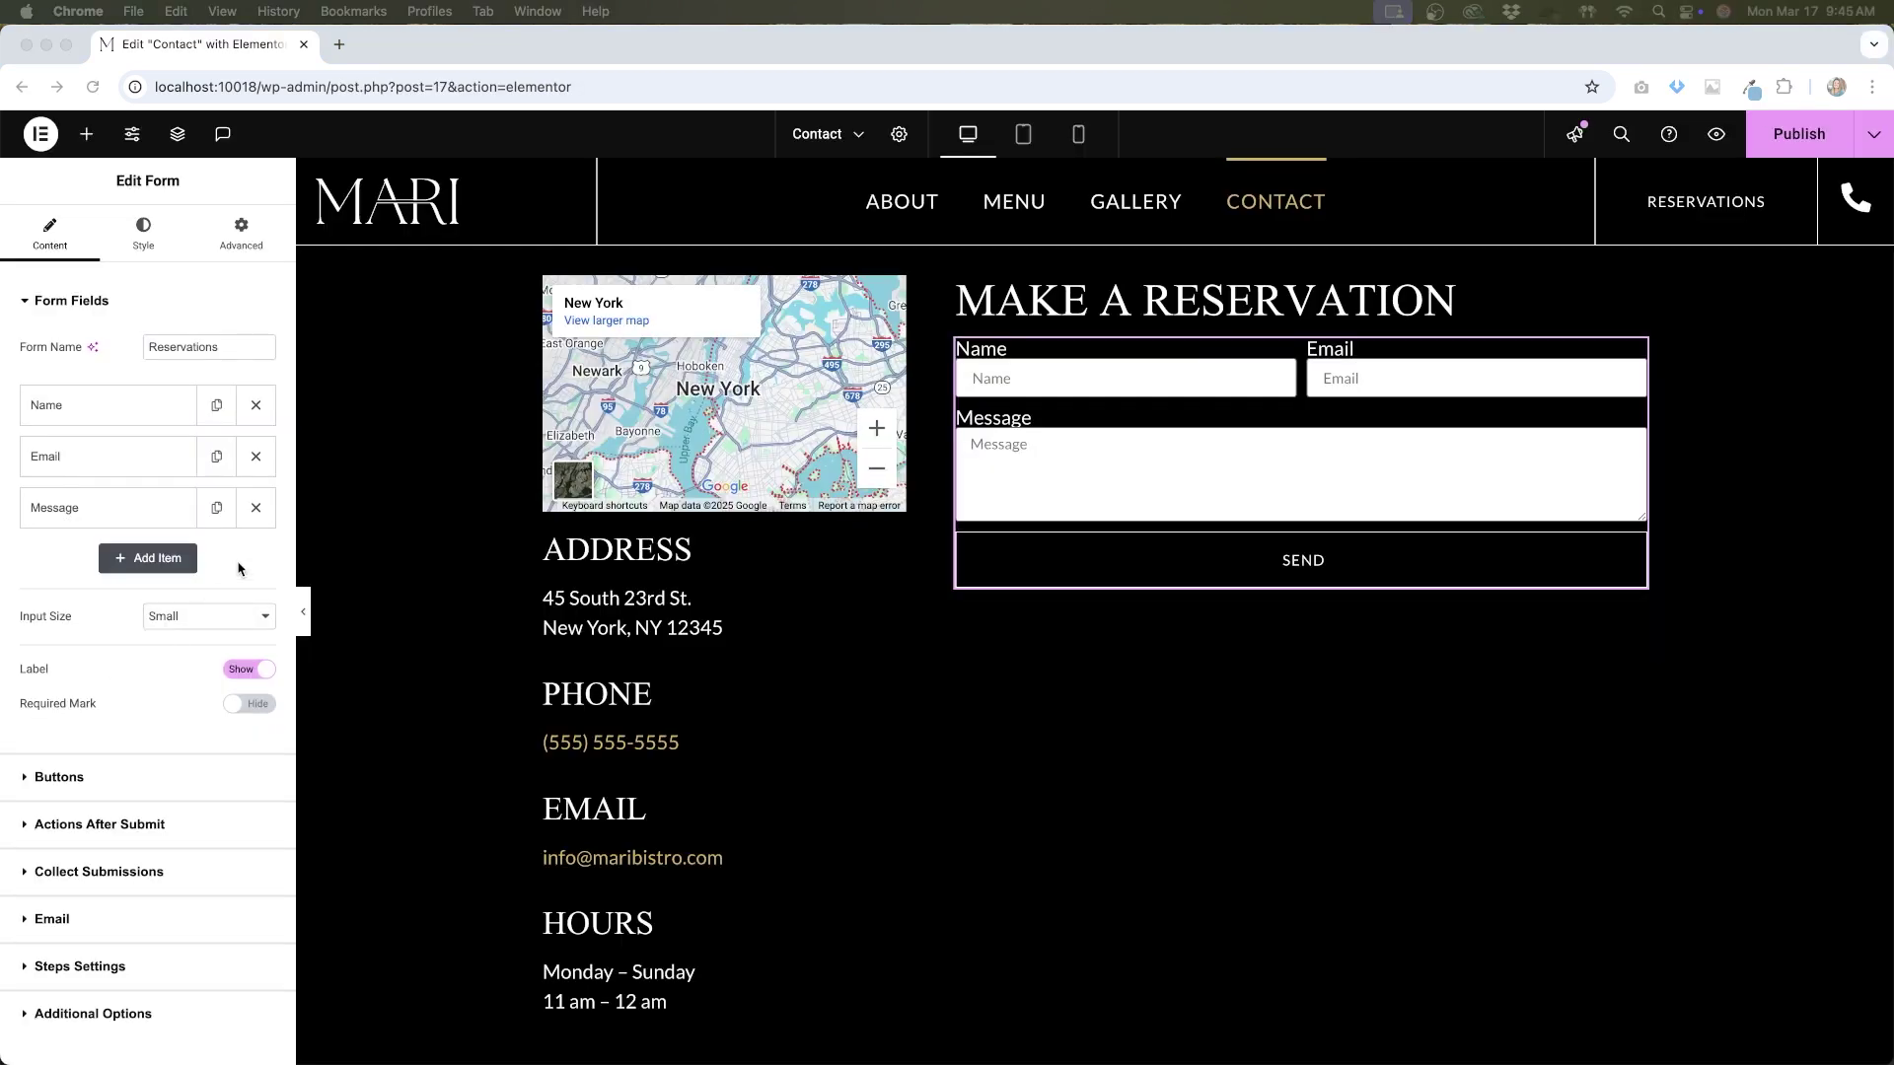
Add a new form field of type Honeypot
{"action": "left_click", "coordinate": [187, 559]}
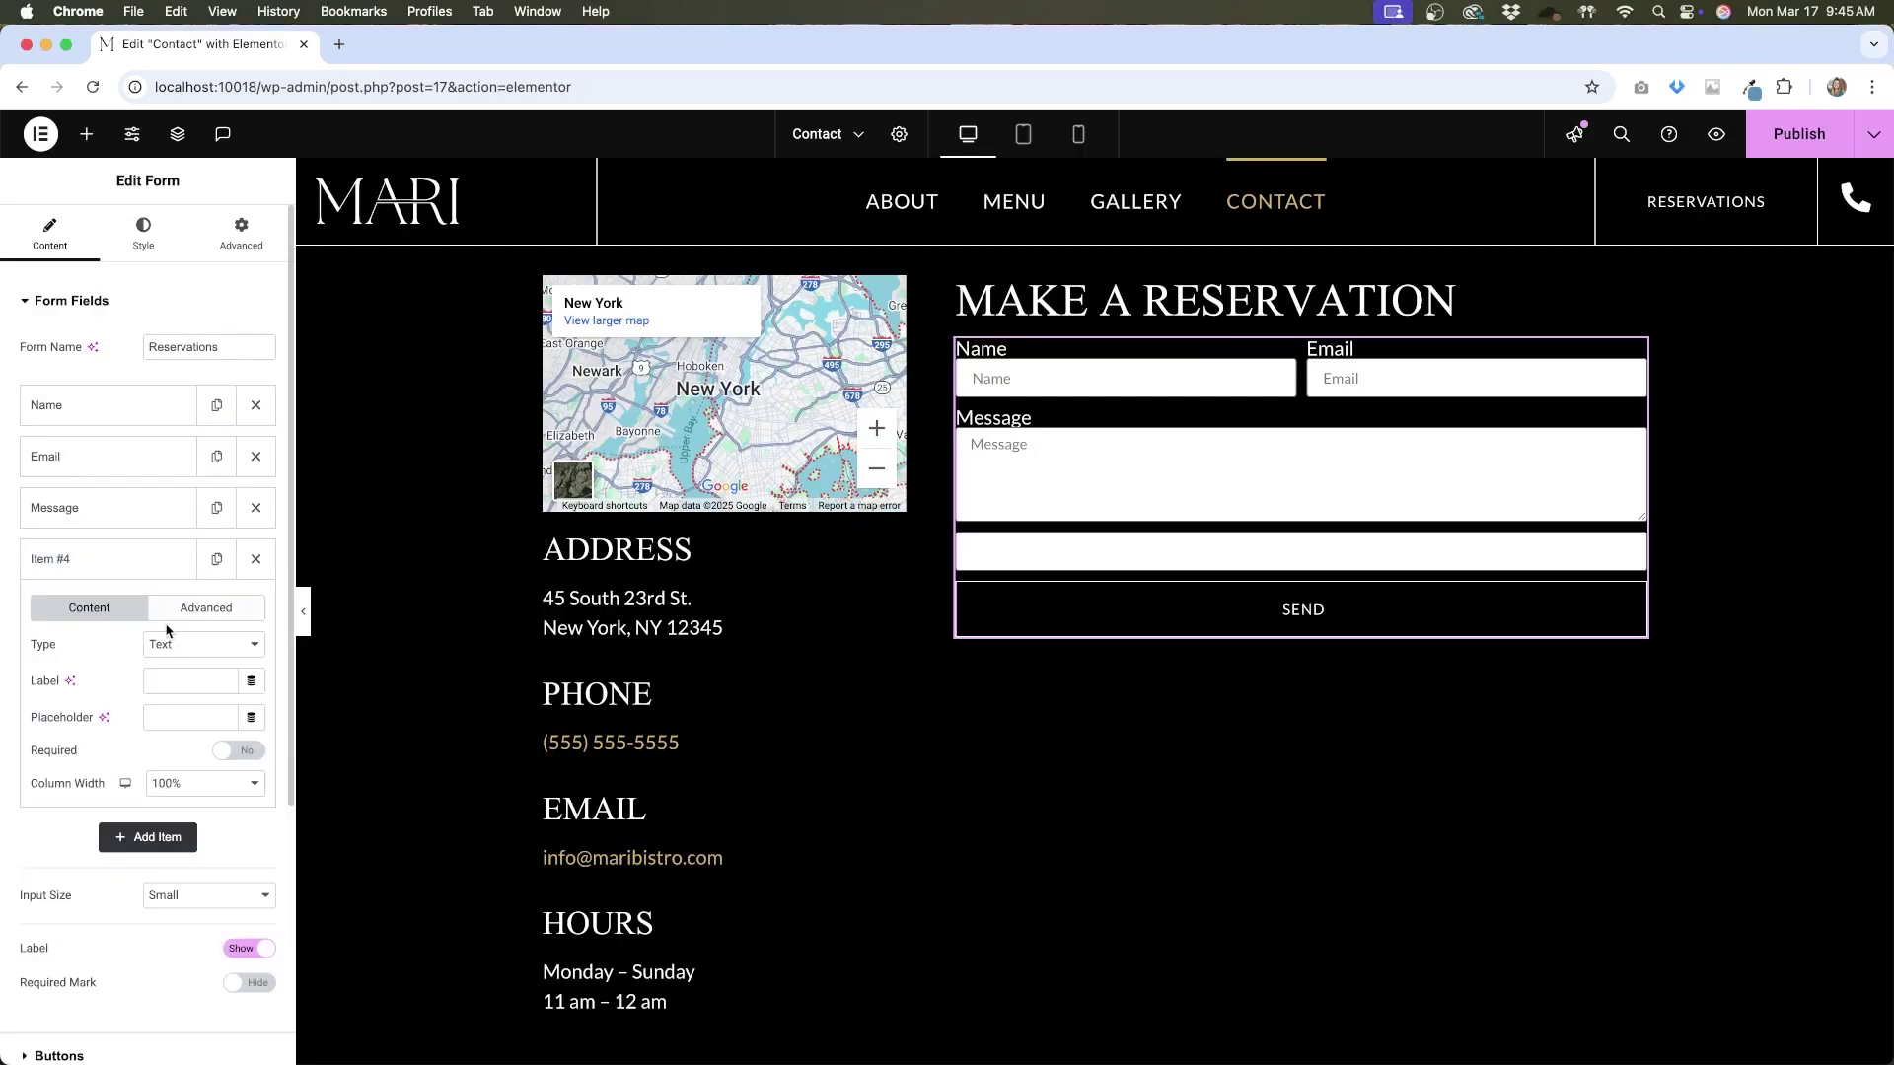
{"action": "left_click", "coordinate": [191, 655]}
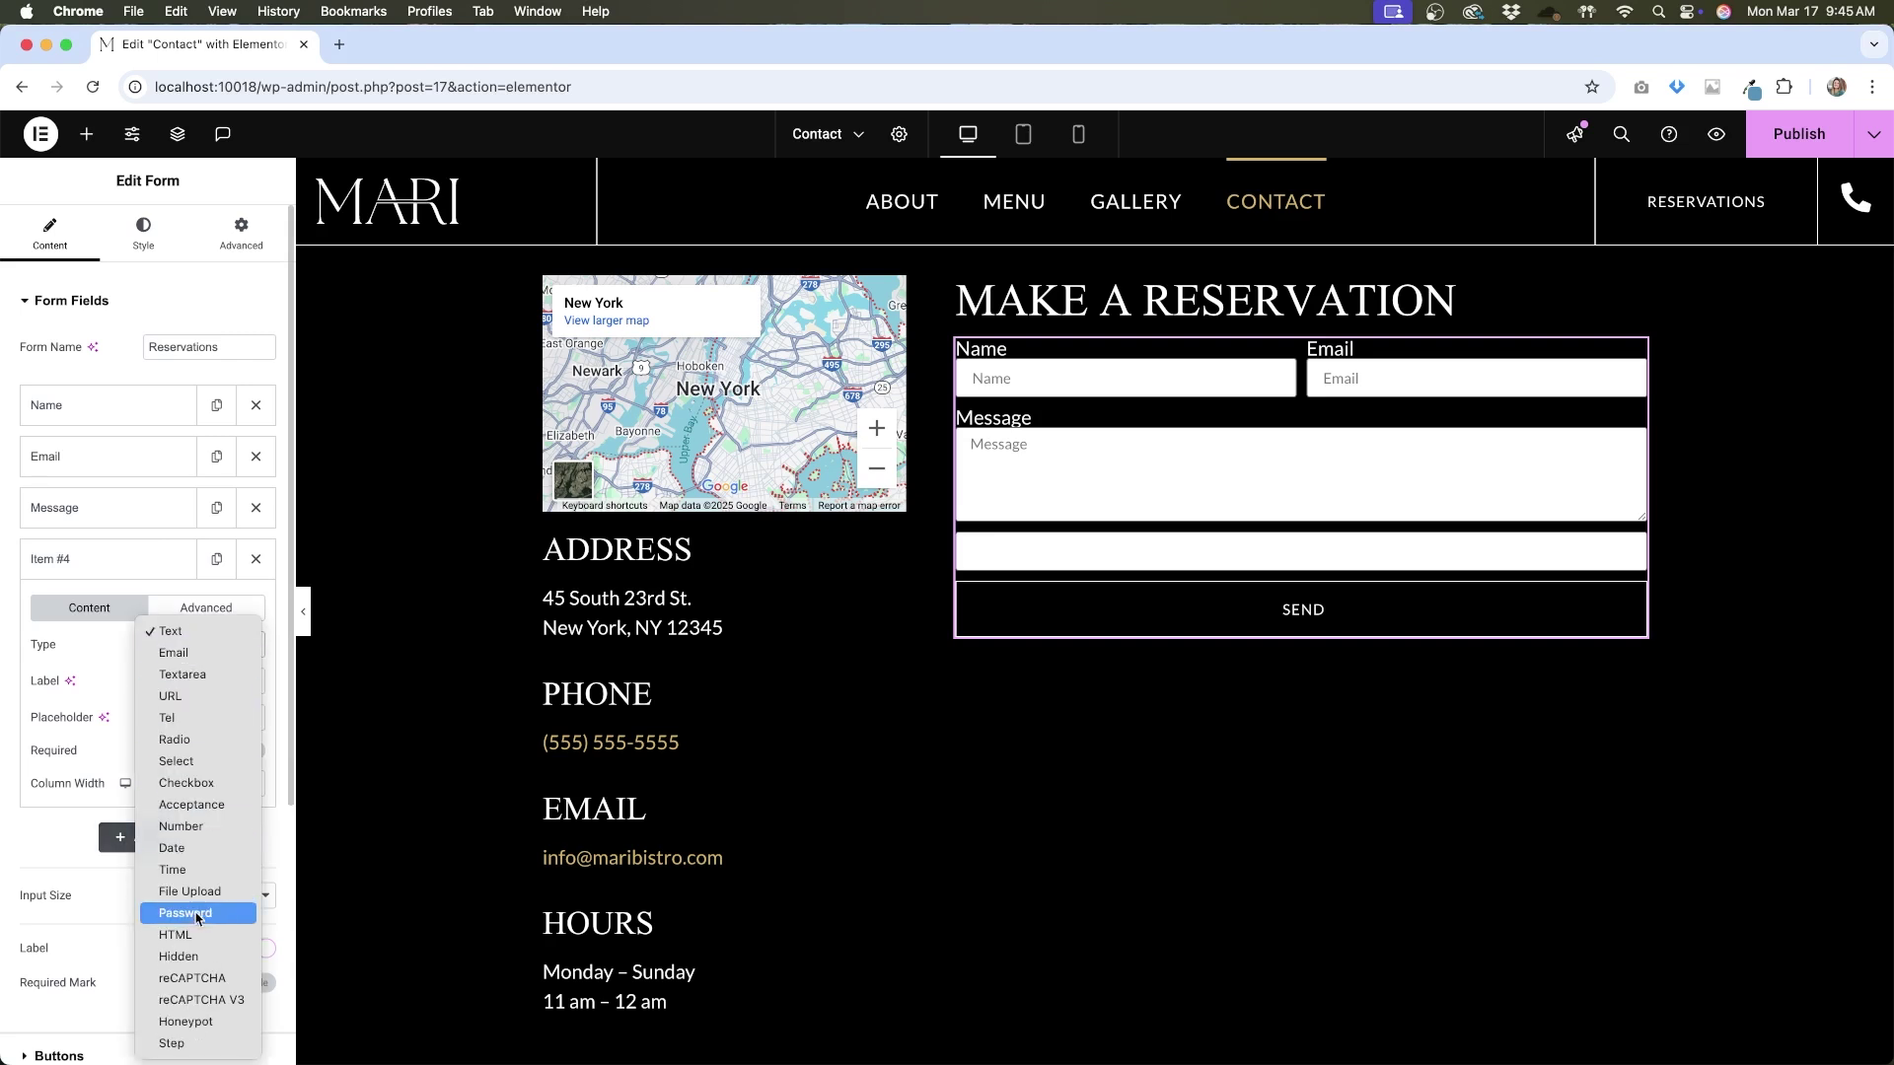
{"action": "left_click", "coordinate": [198, 1022]}
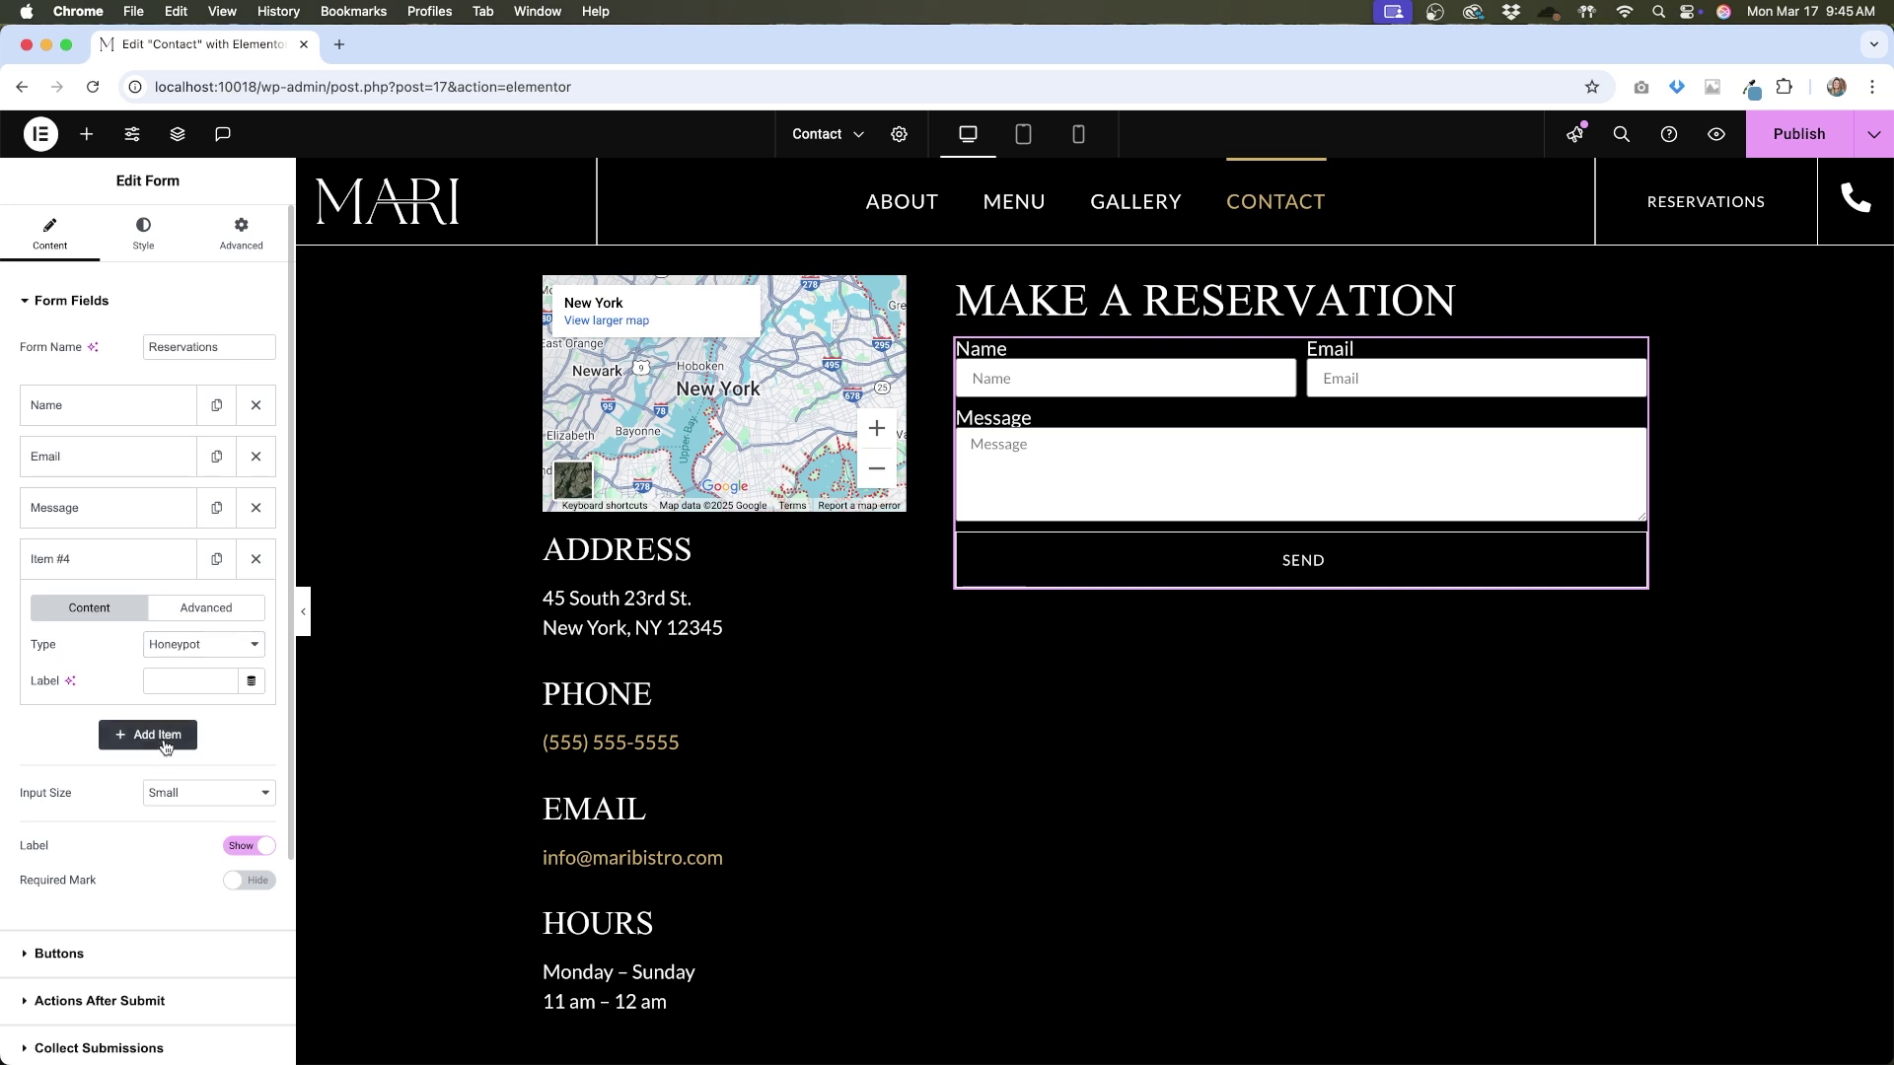
Add another field of type Step to make the form multi-step
{"action": "left_click", "coordinate": [164, 736]}
{"action": "left_click", "coordinate": [190, 700]}
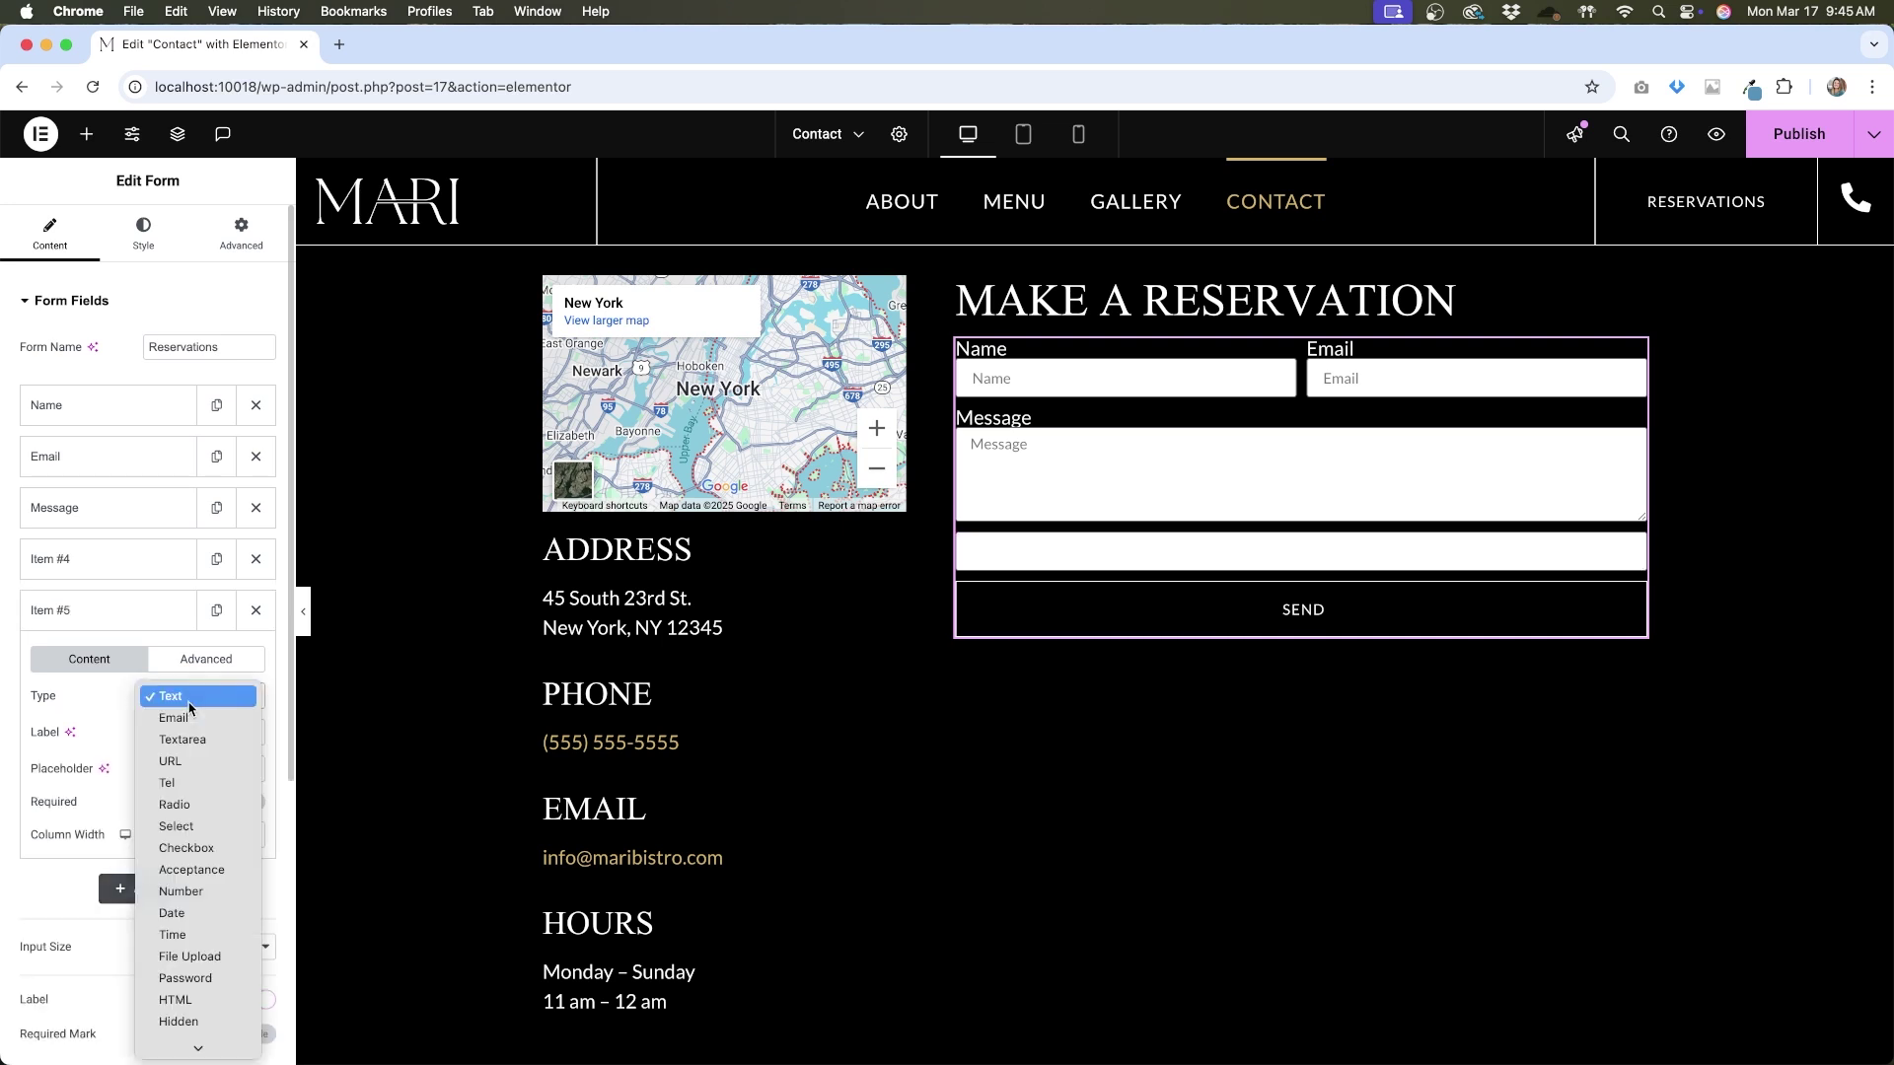
{"action": "scroll", "coordinate": [179, 799], "scroll_direction": "down", "scroll_amount": 2}
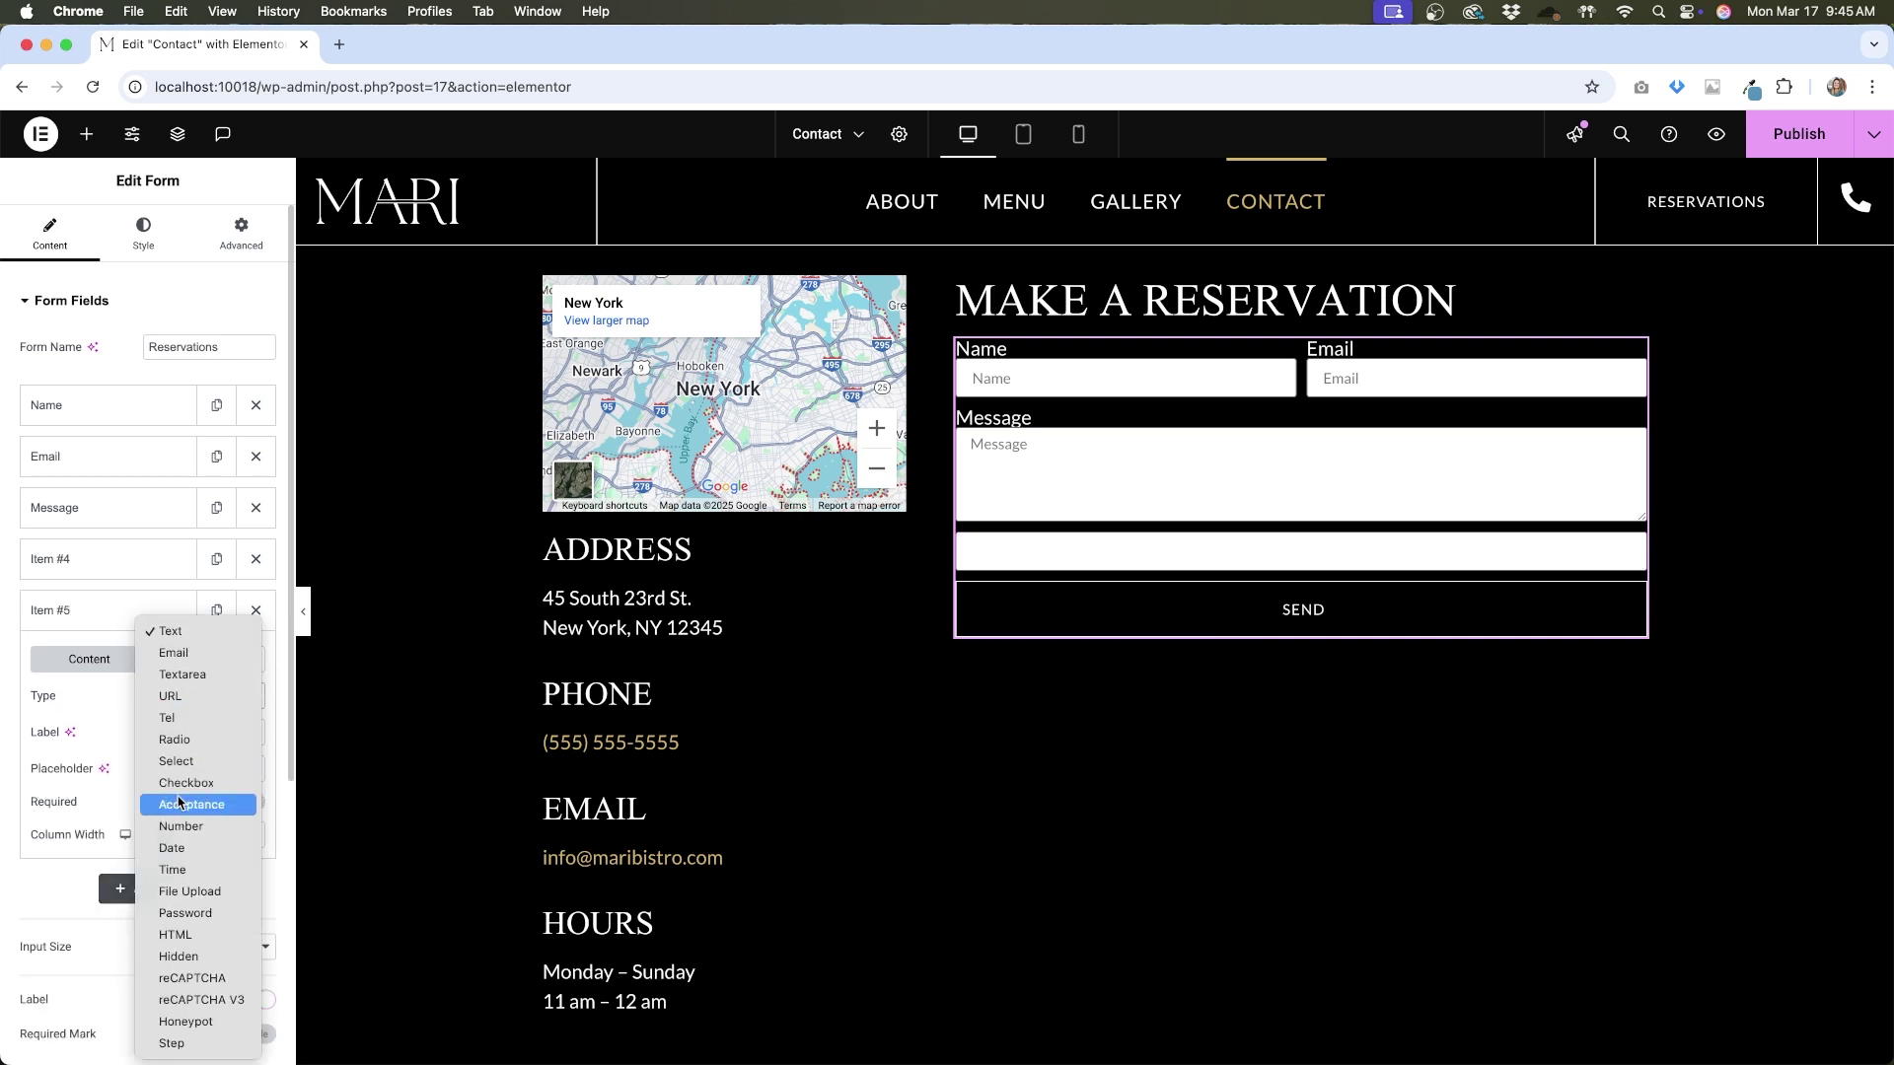
{"action": "left_click", "coordinate": [179, 1044]}
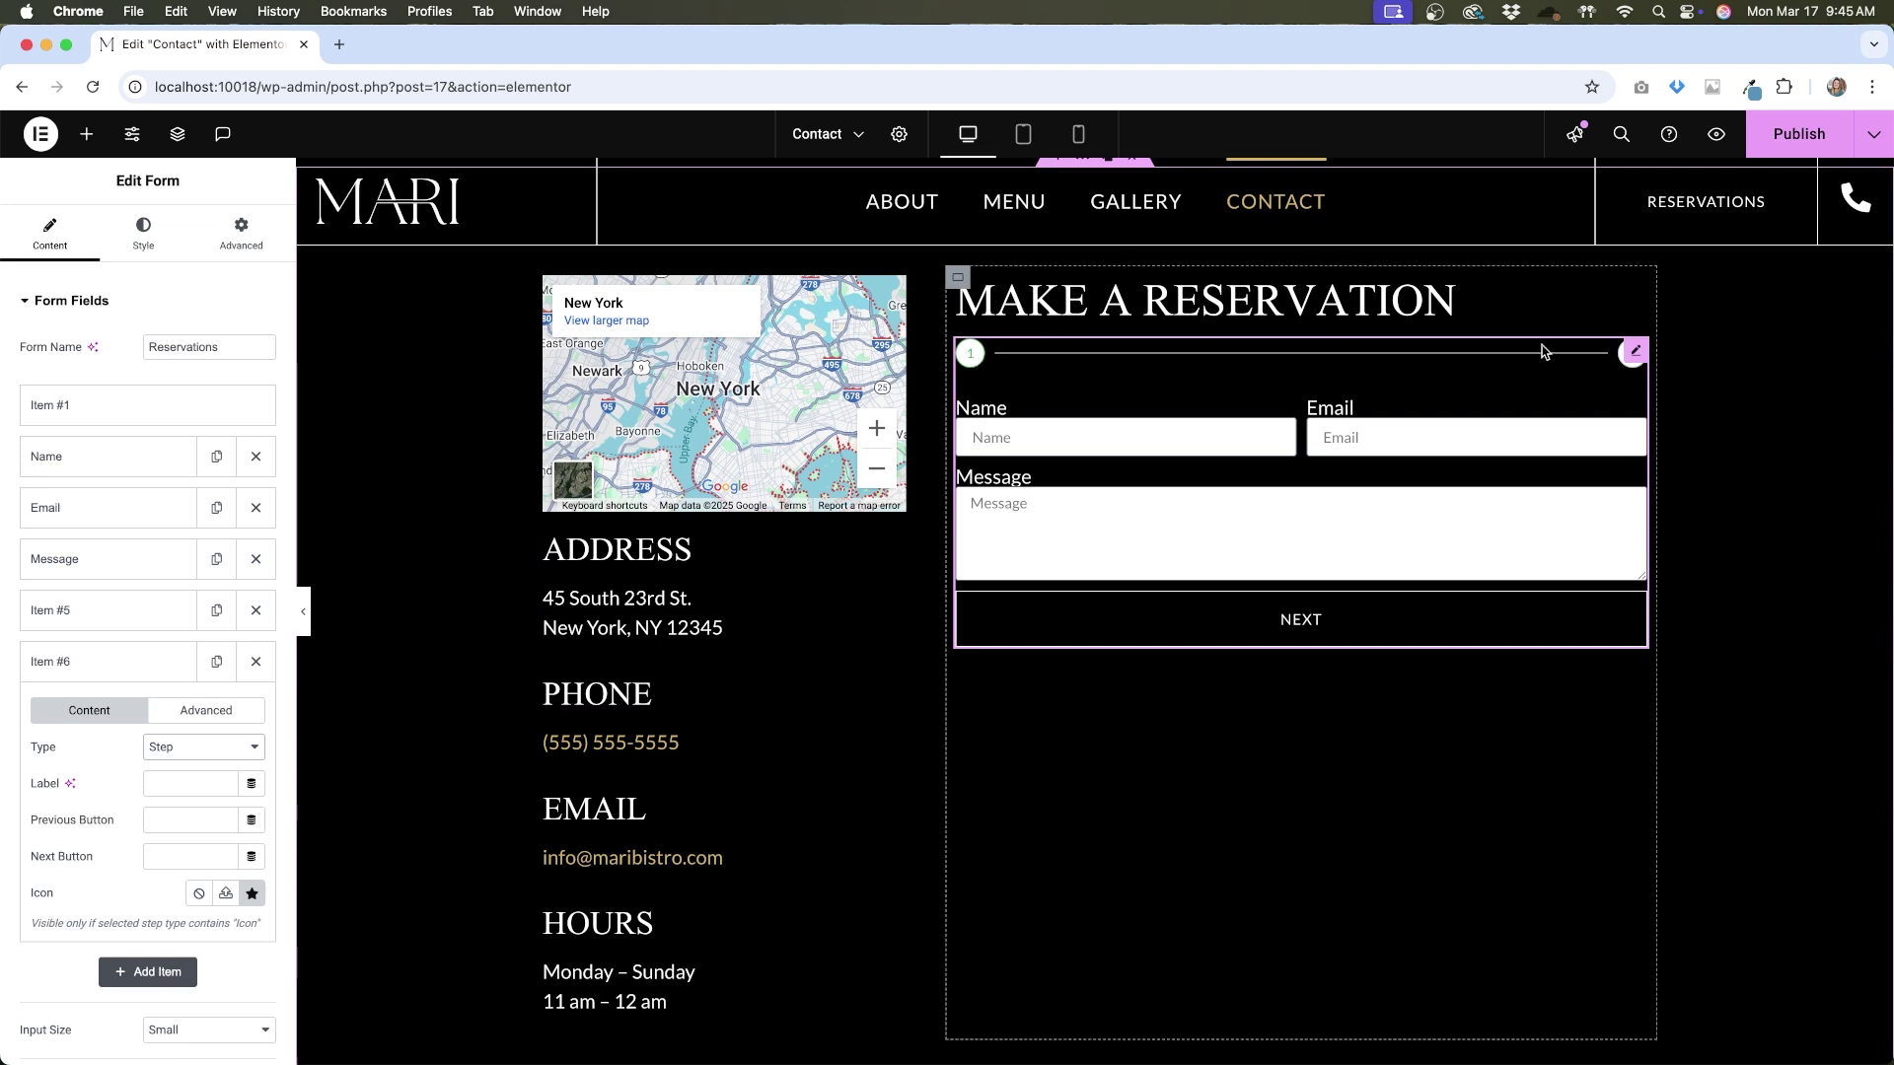
{"action": "left_click", "coordinate": [99, 667]}
Add a field labelled 'Address' and publish the Contact page
{"action": "left_click", "coordinate": [153, 714]}
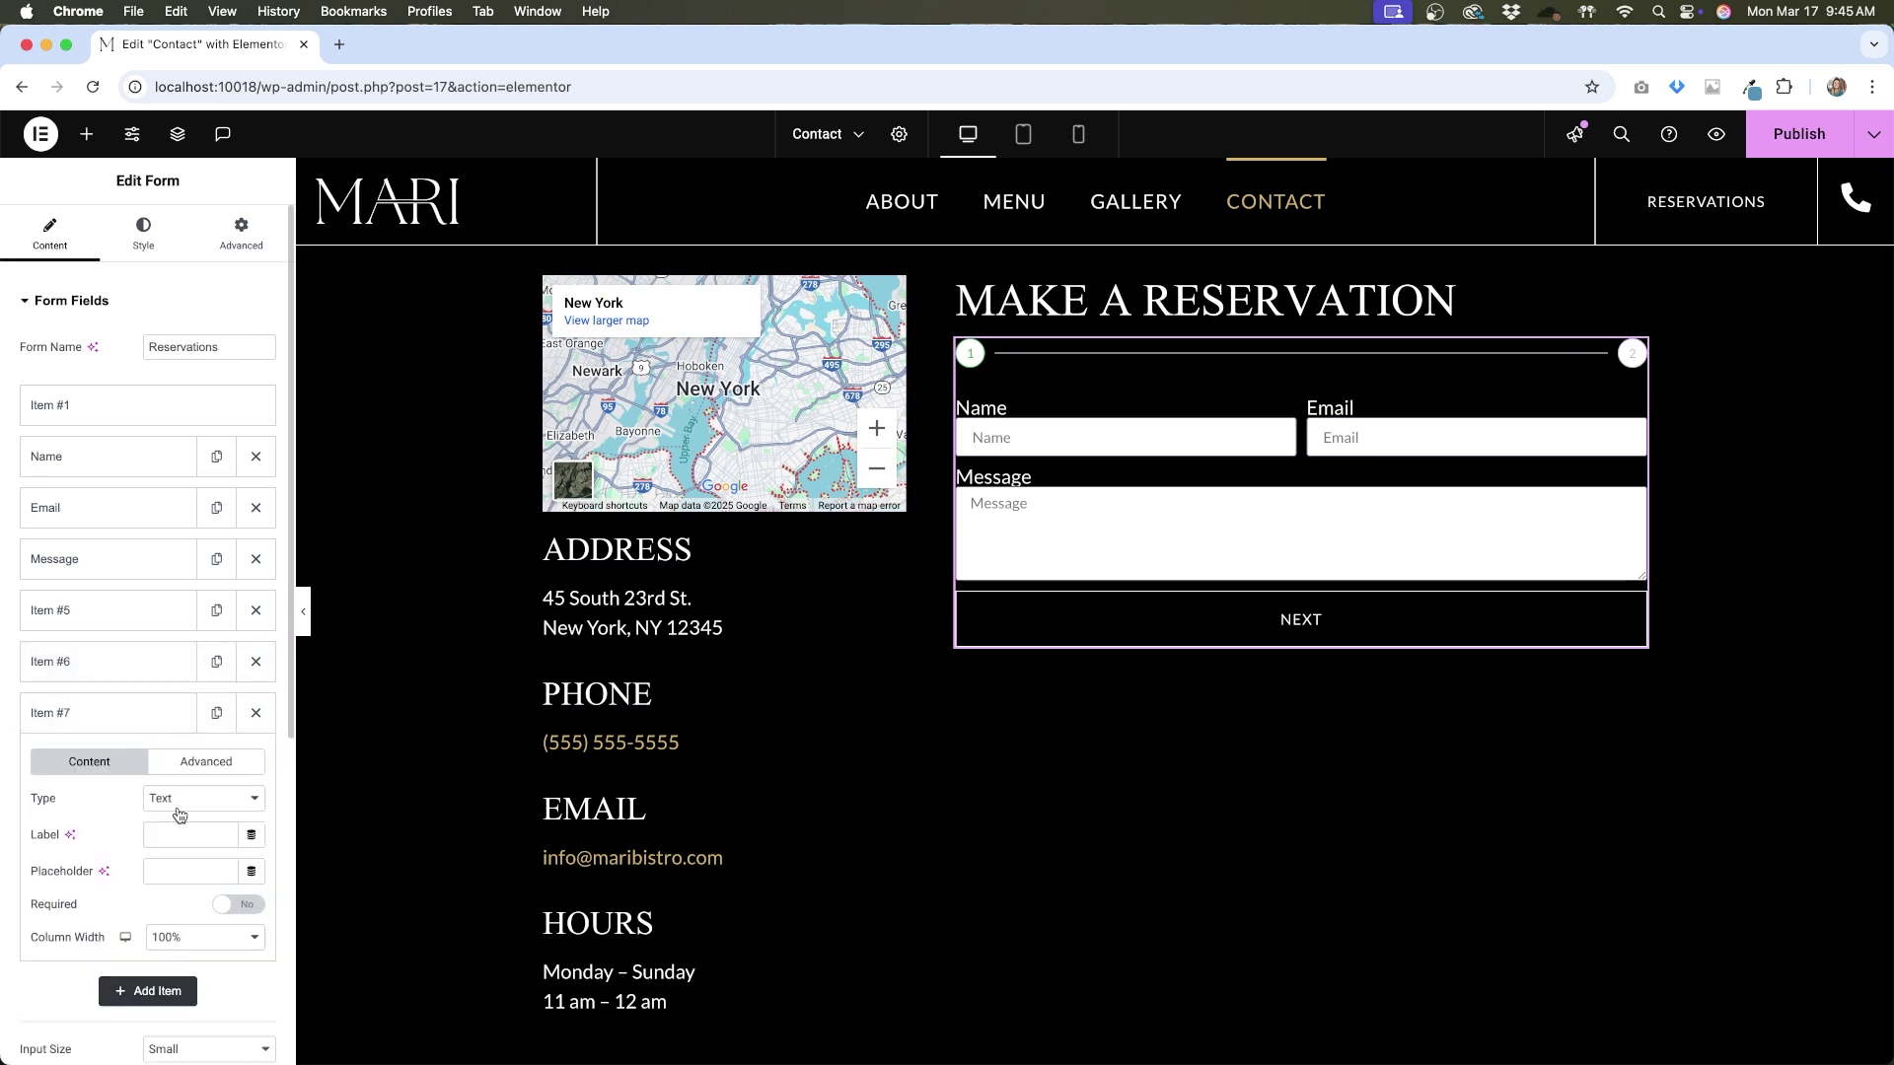
{"action": "left_click", "coordinate": [158, 834]}
{"action": "type", "text": "Address"}
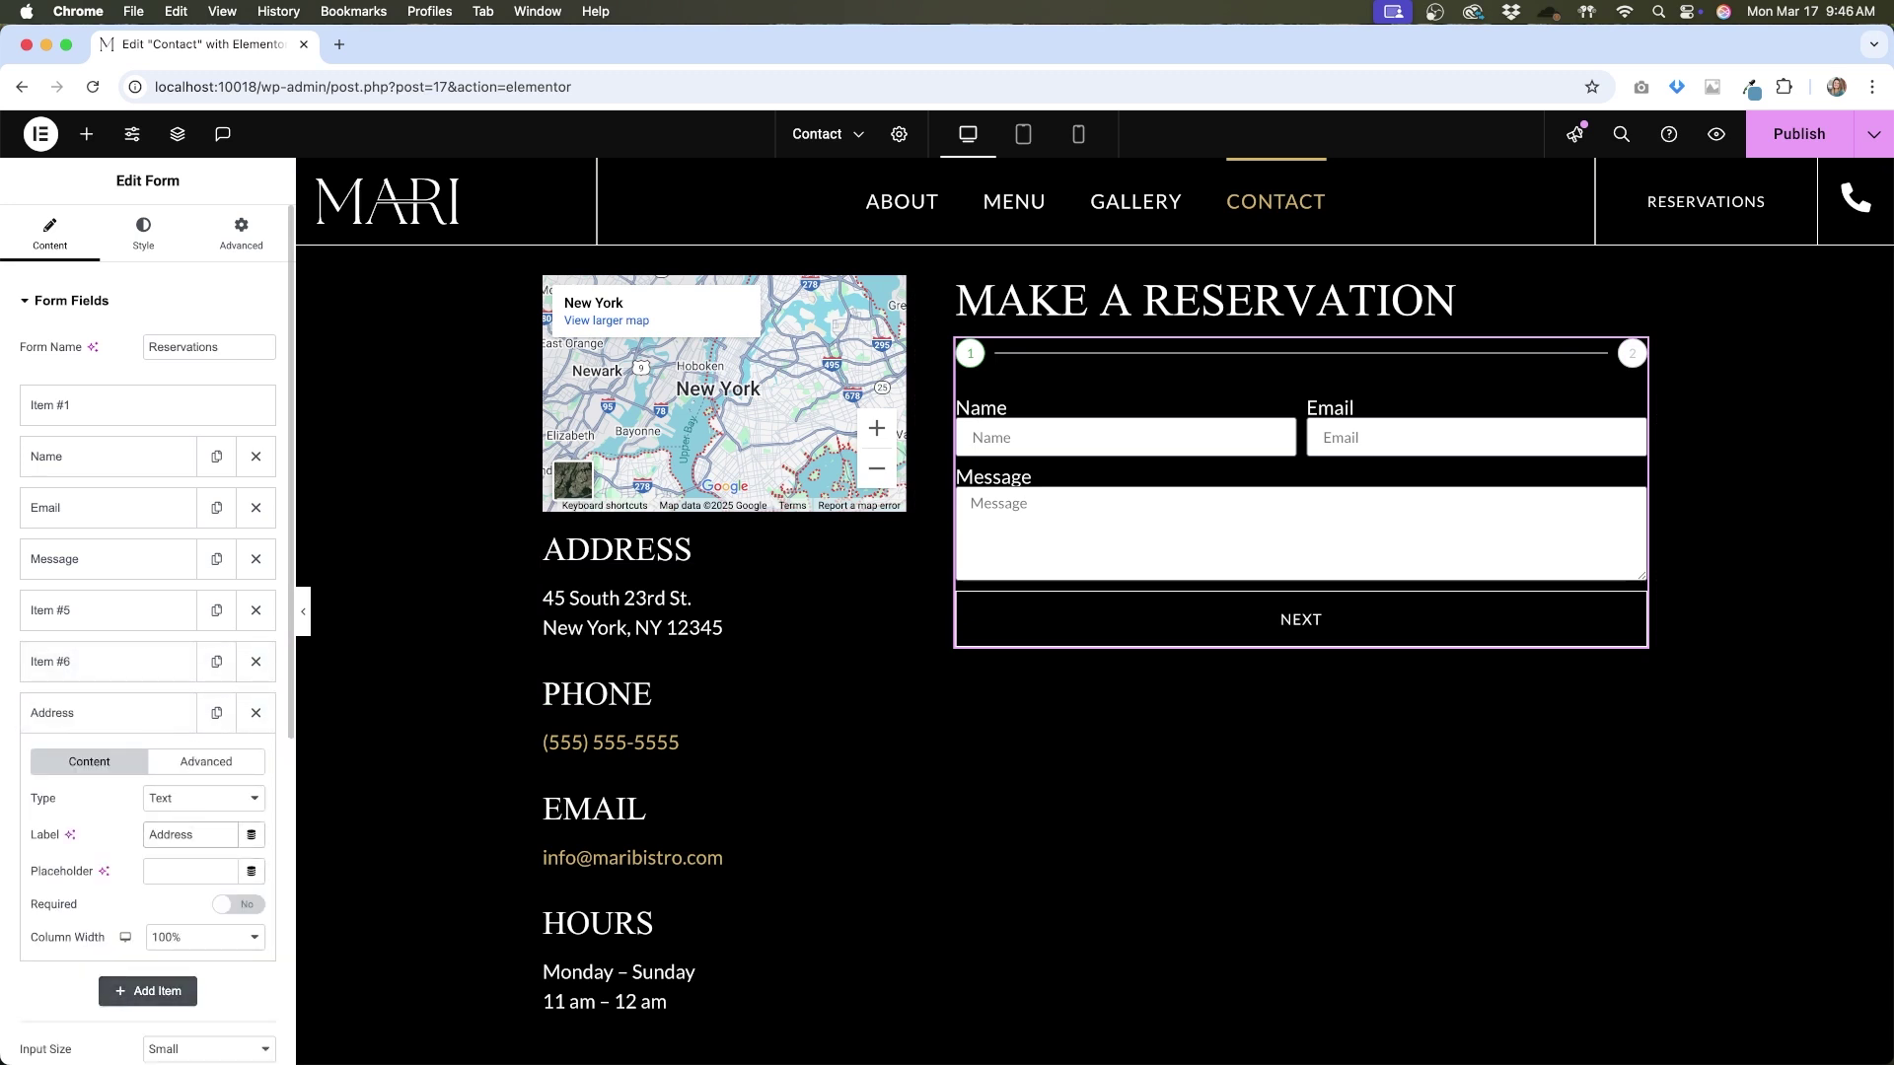
{"action": "left_click", "coordinate": [136, 714]}
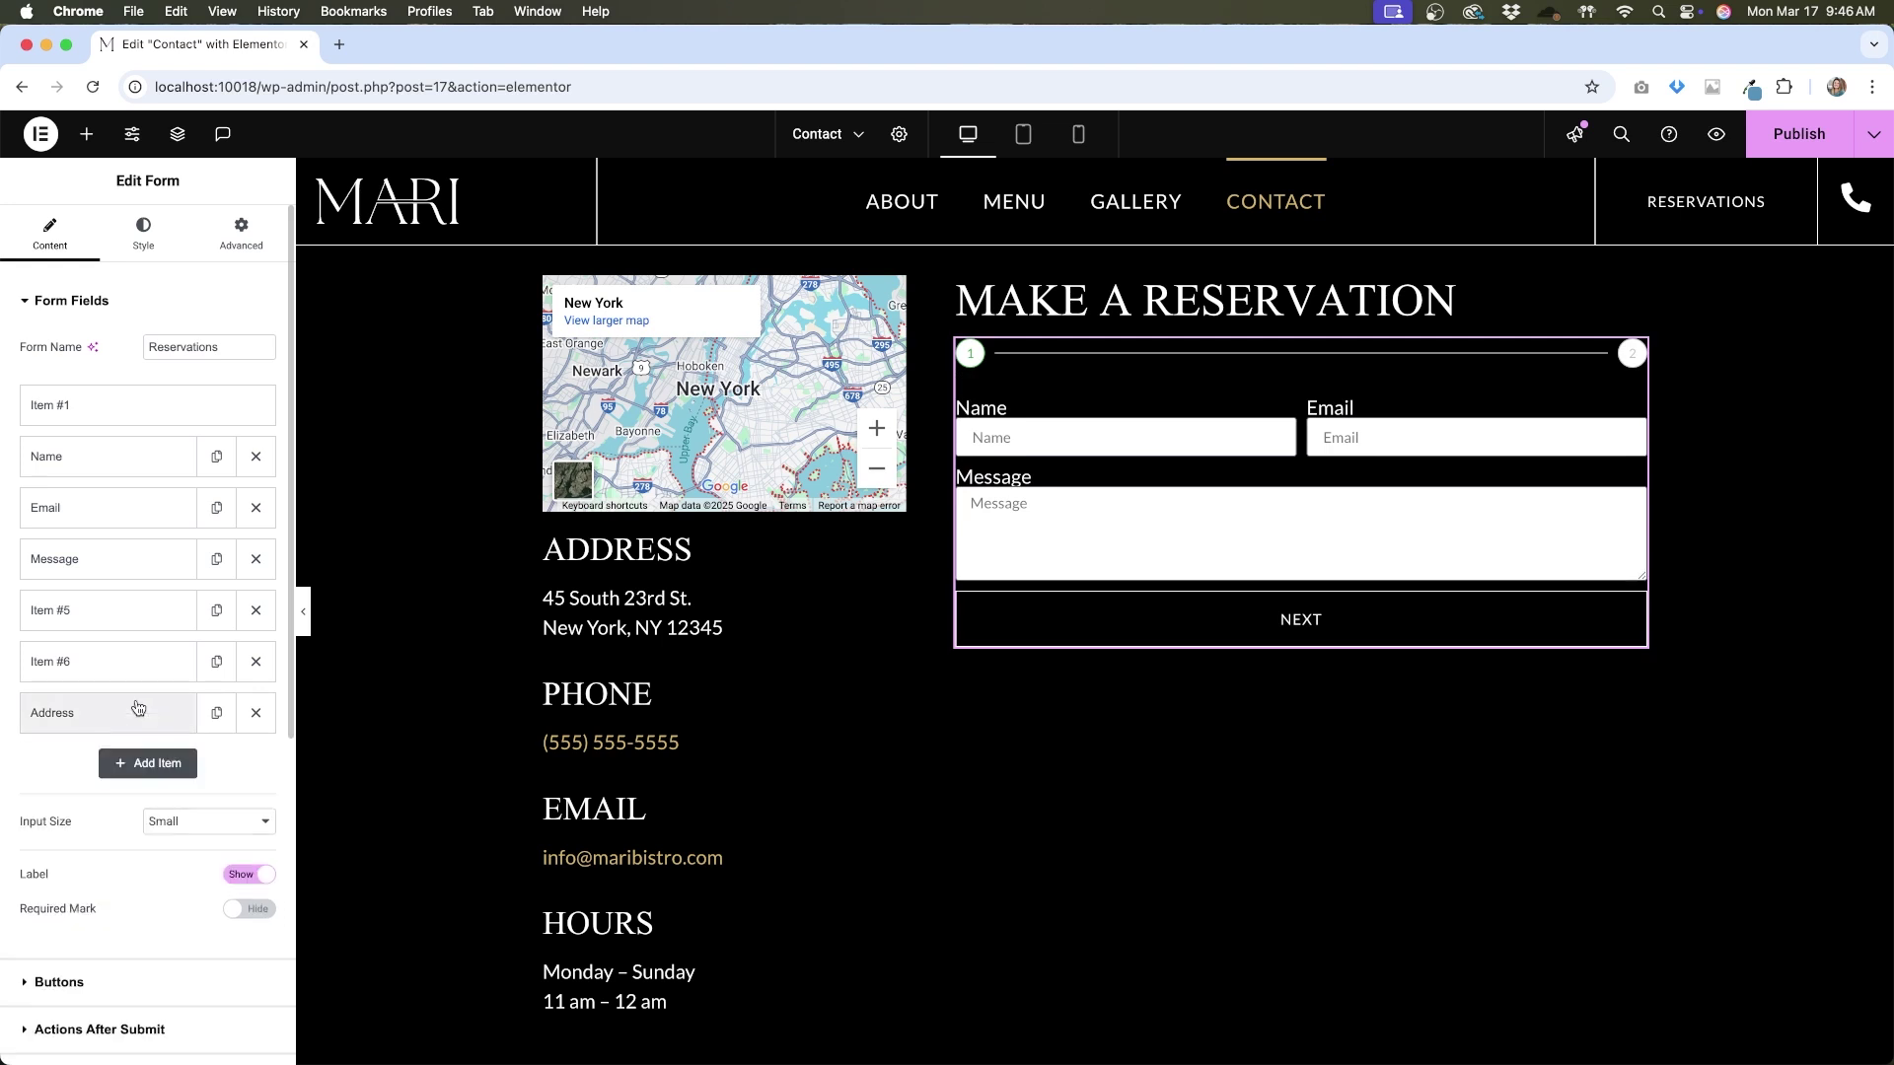
{"action": "left_click", "coordinate": [1785, 140]}
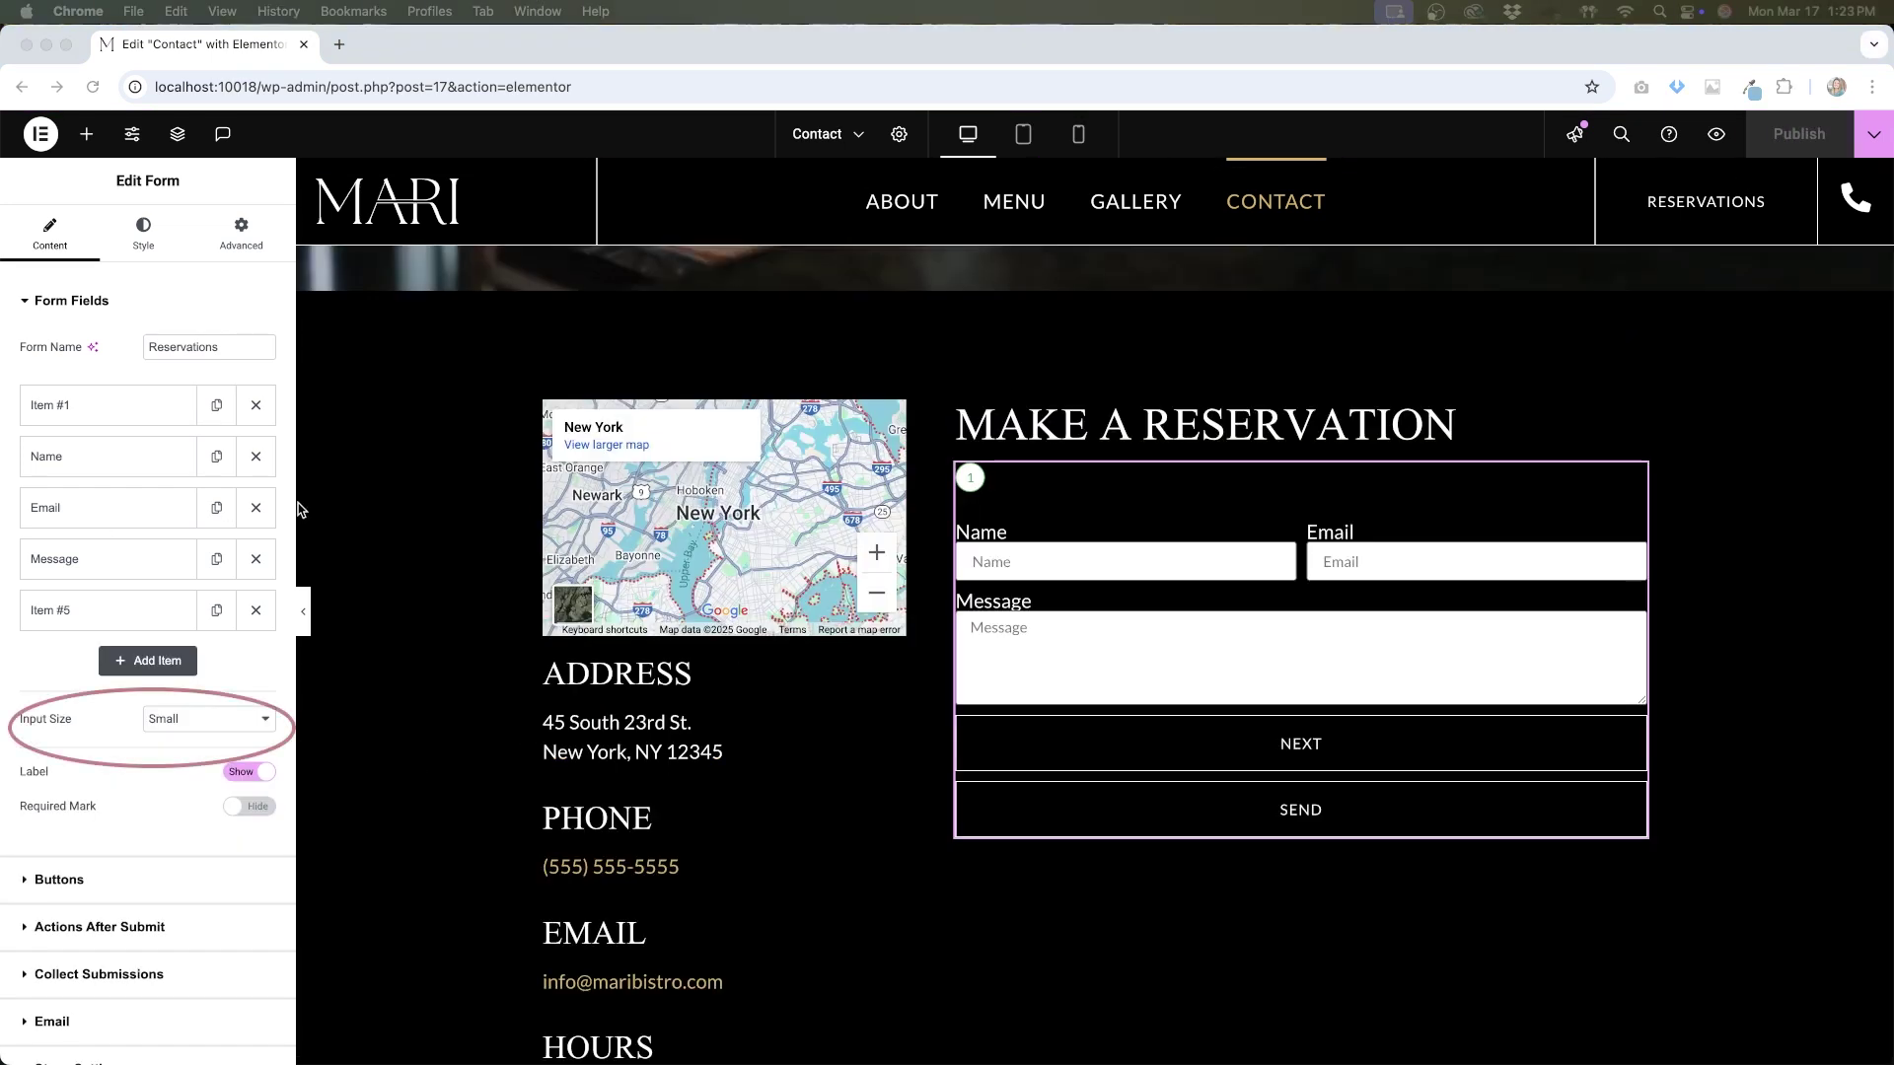
Set input size to Extra Large, show required-field asterisks, and keep labels shown
{"action": "left_click", "coordinate": [217, 723]}
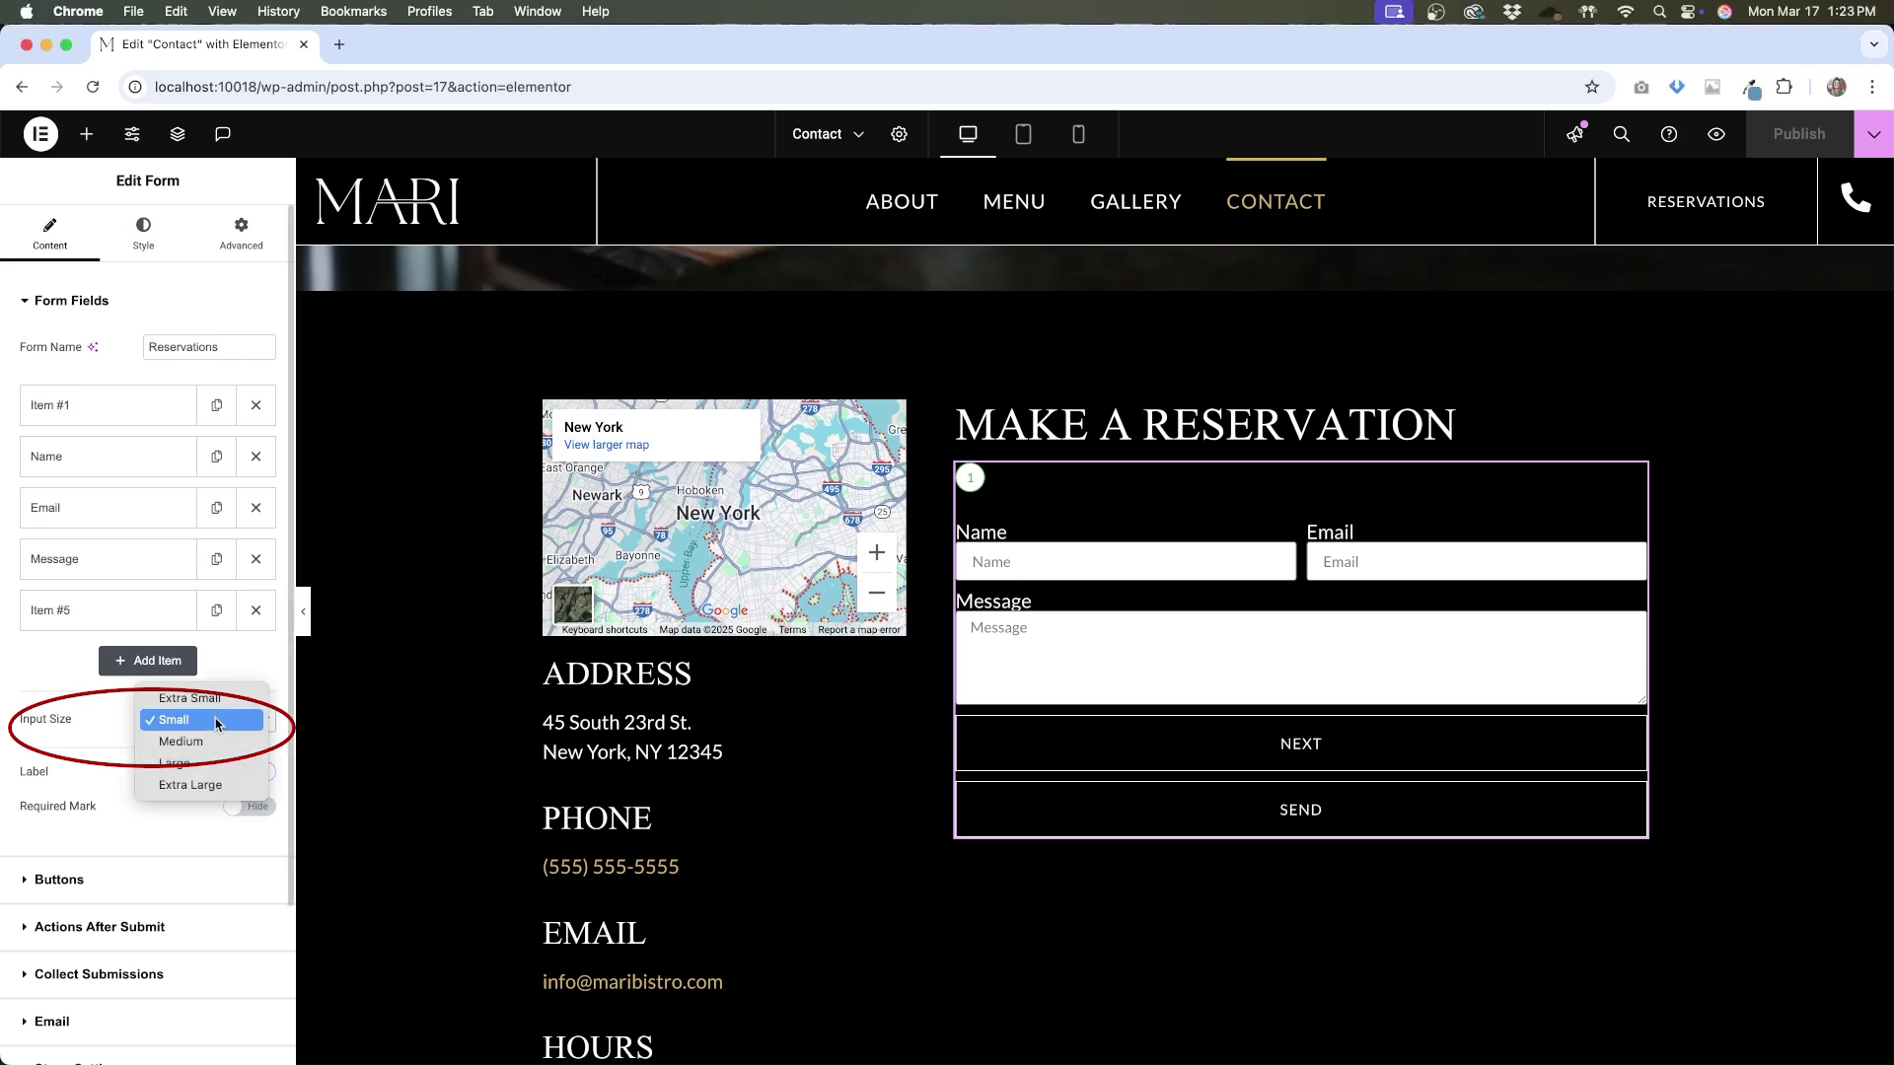
{"action": "left_click", "coordinate": [215, 698]}
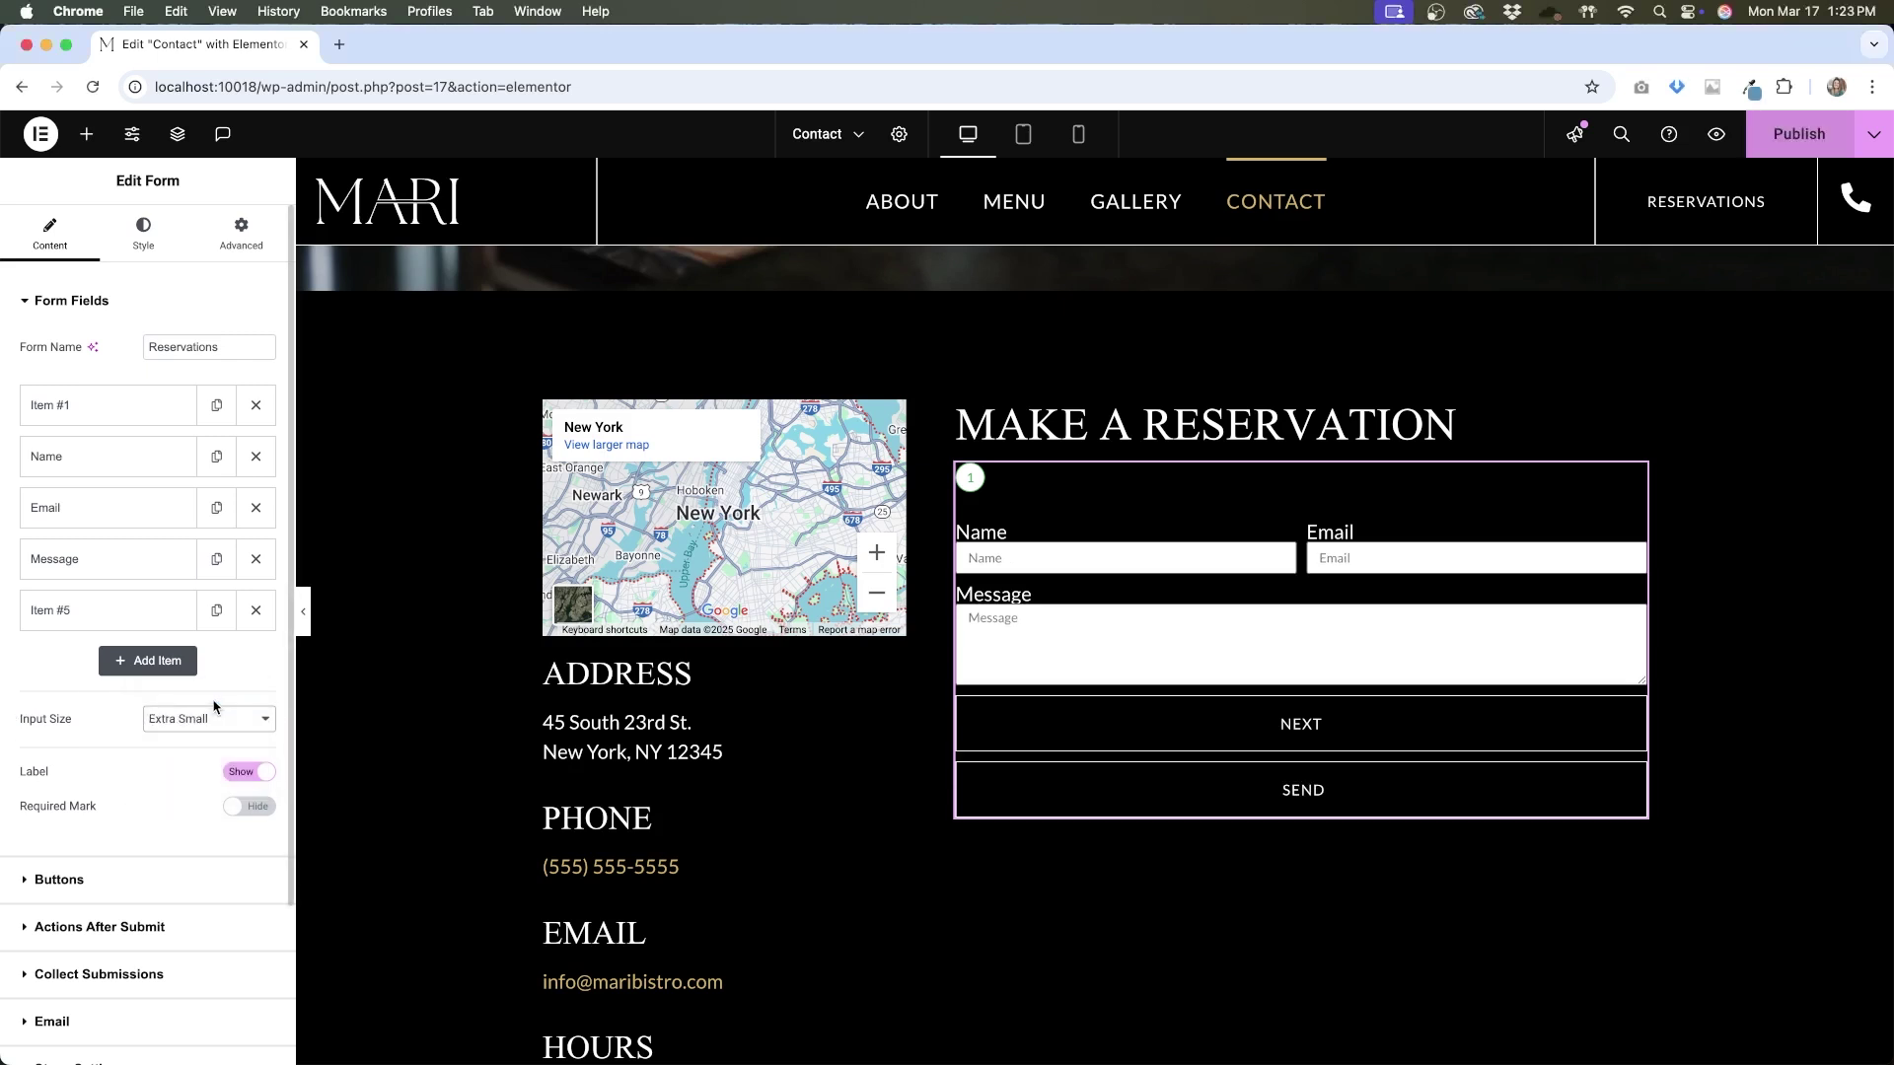
{"action": "left_click", "coordinate": [215, 723]}
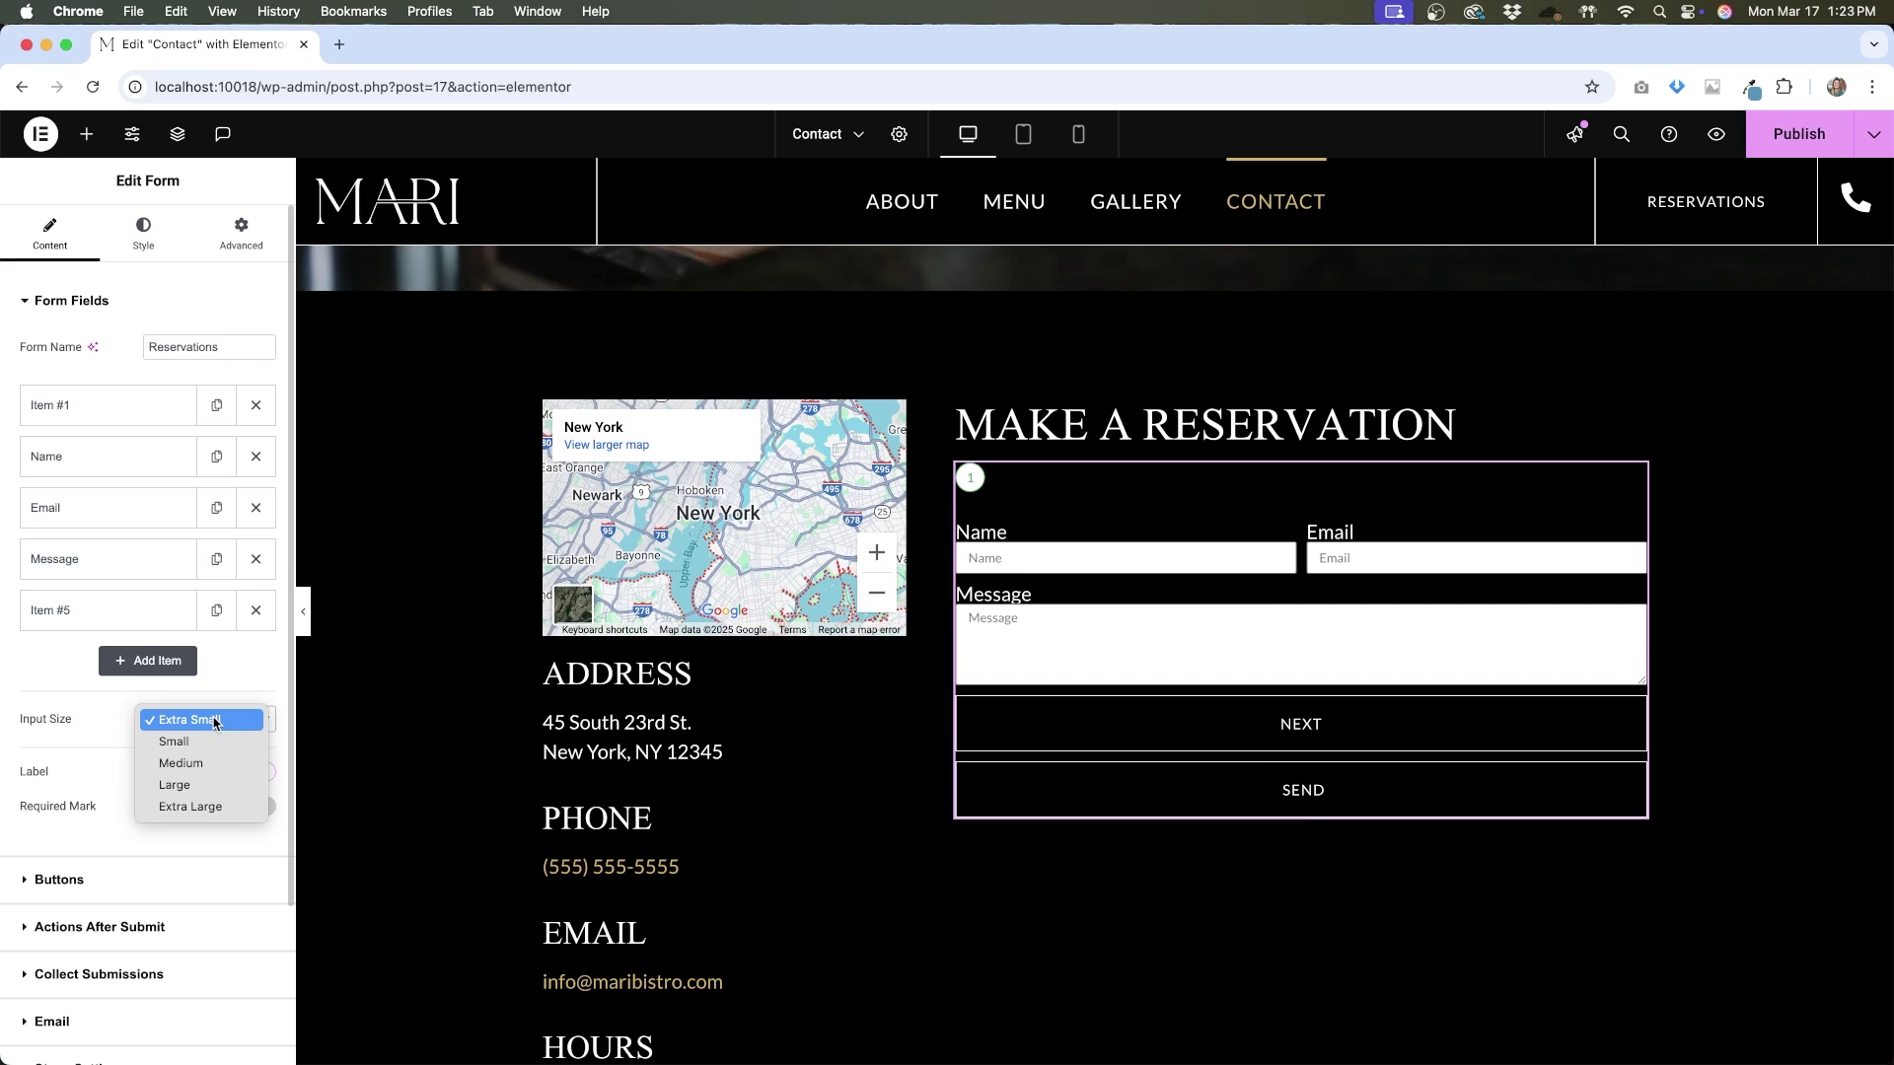
{"action": "left_click", "coordinate": [222, 809]}
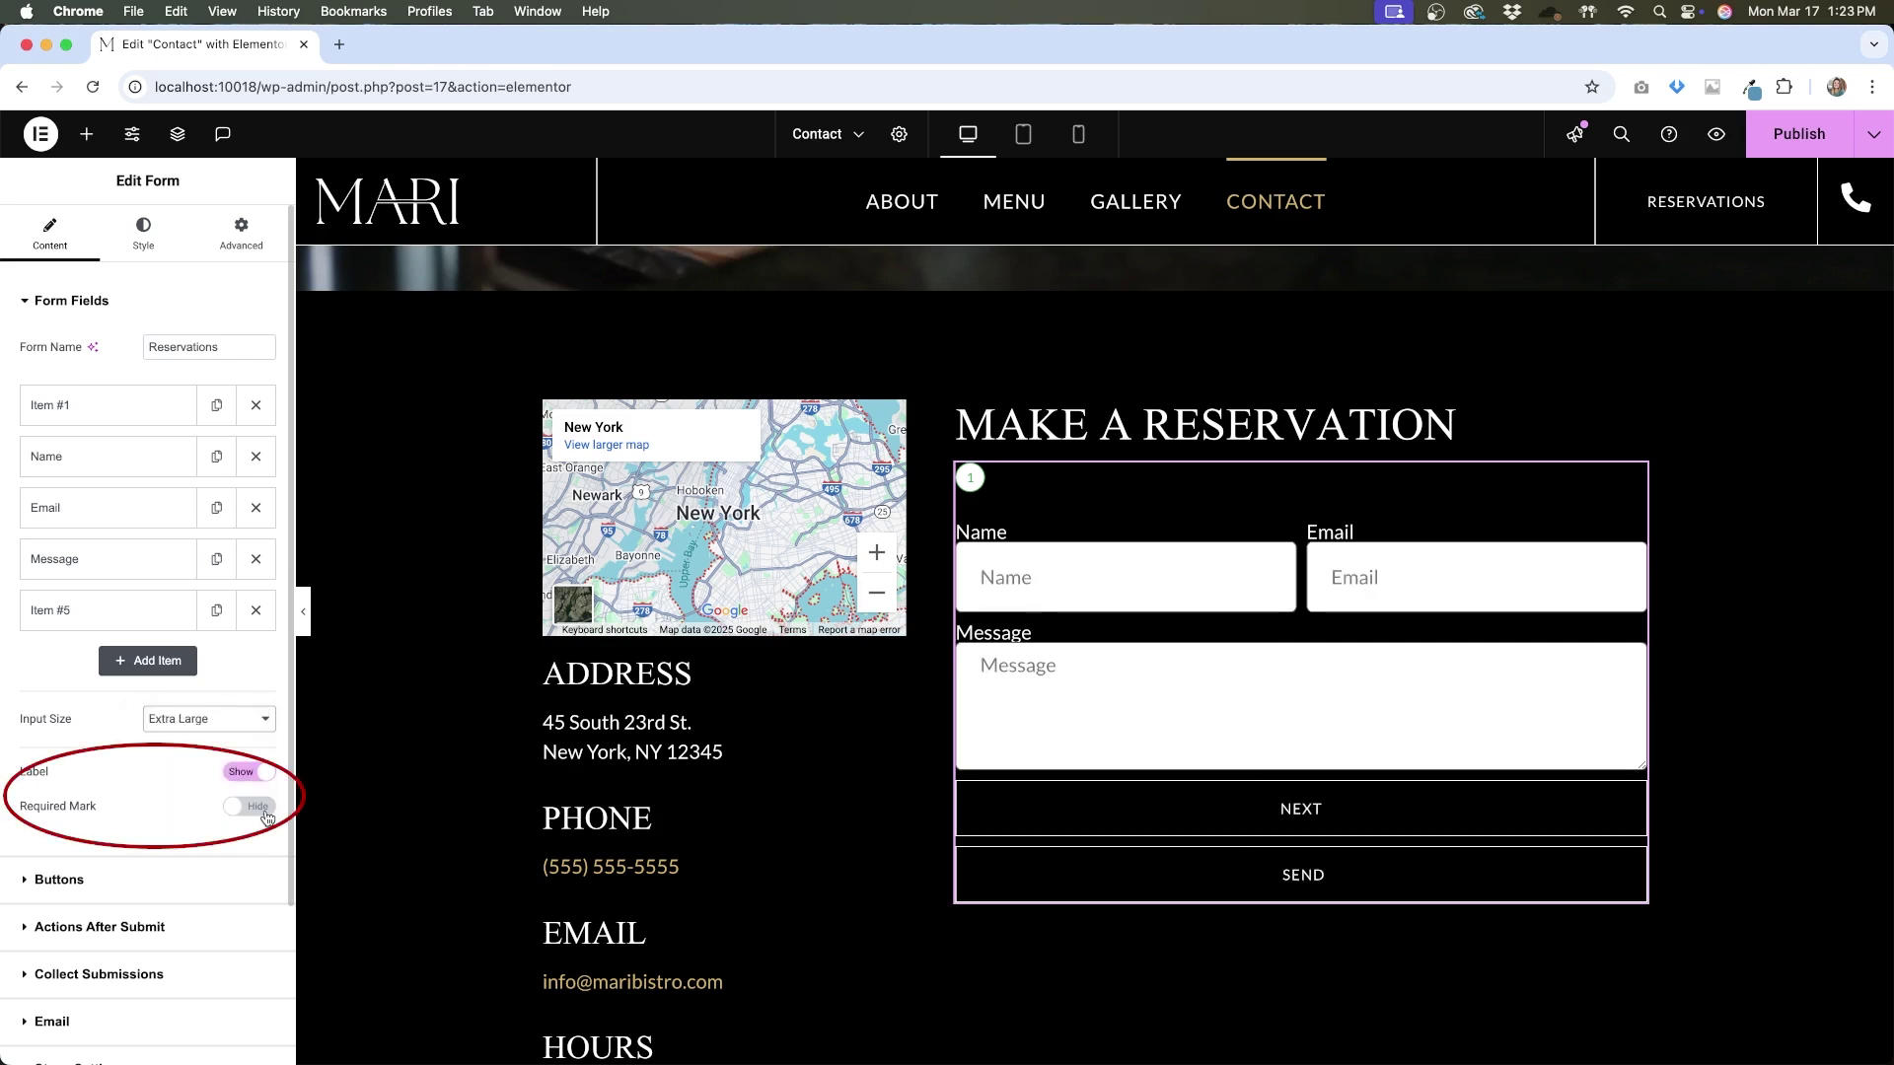
{"action": "left_click", "coordinate": [258, 807]}
{"action": "left_click", "coordinate": [236, 775]}
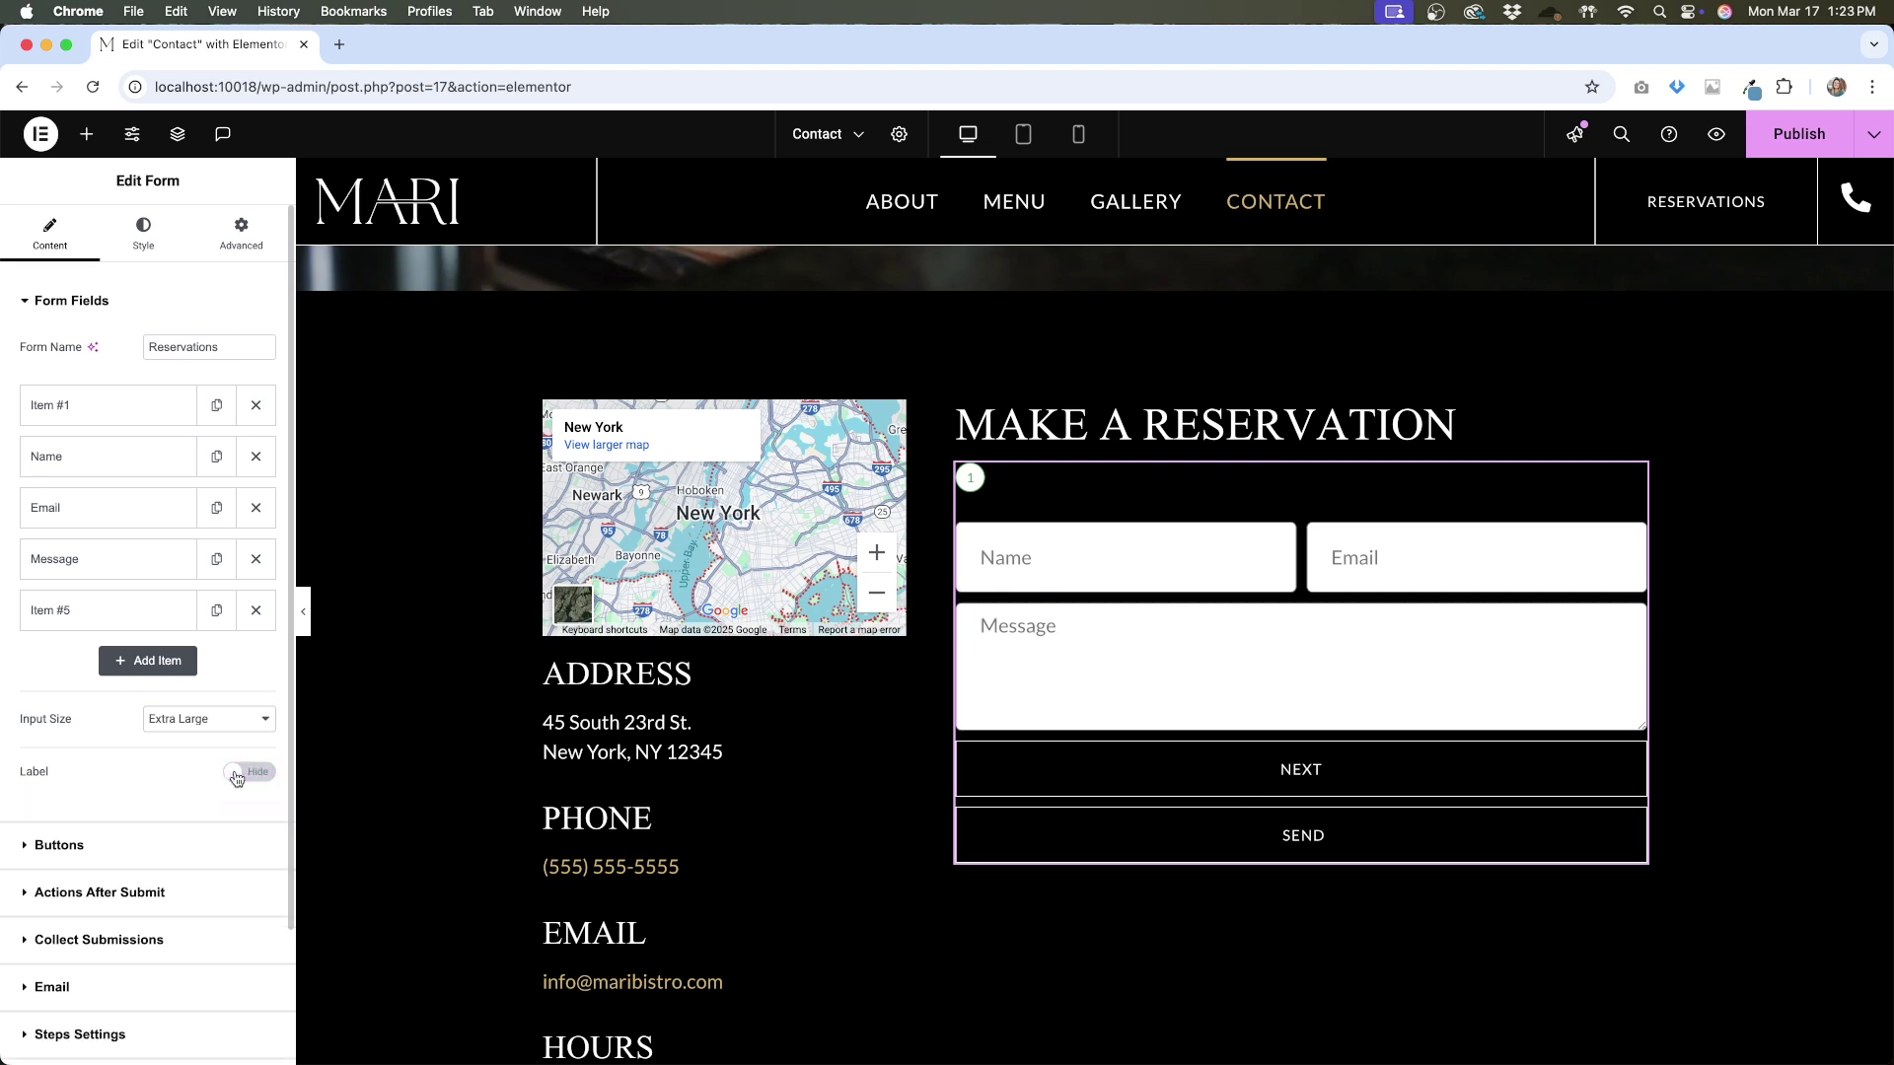
{"action": "left_click", "coordinate": [239, 775]}
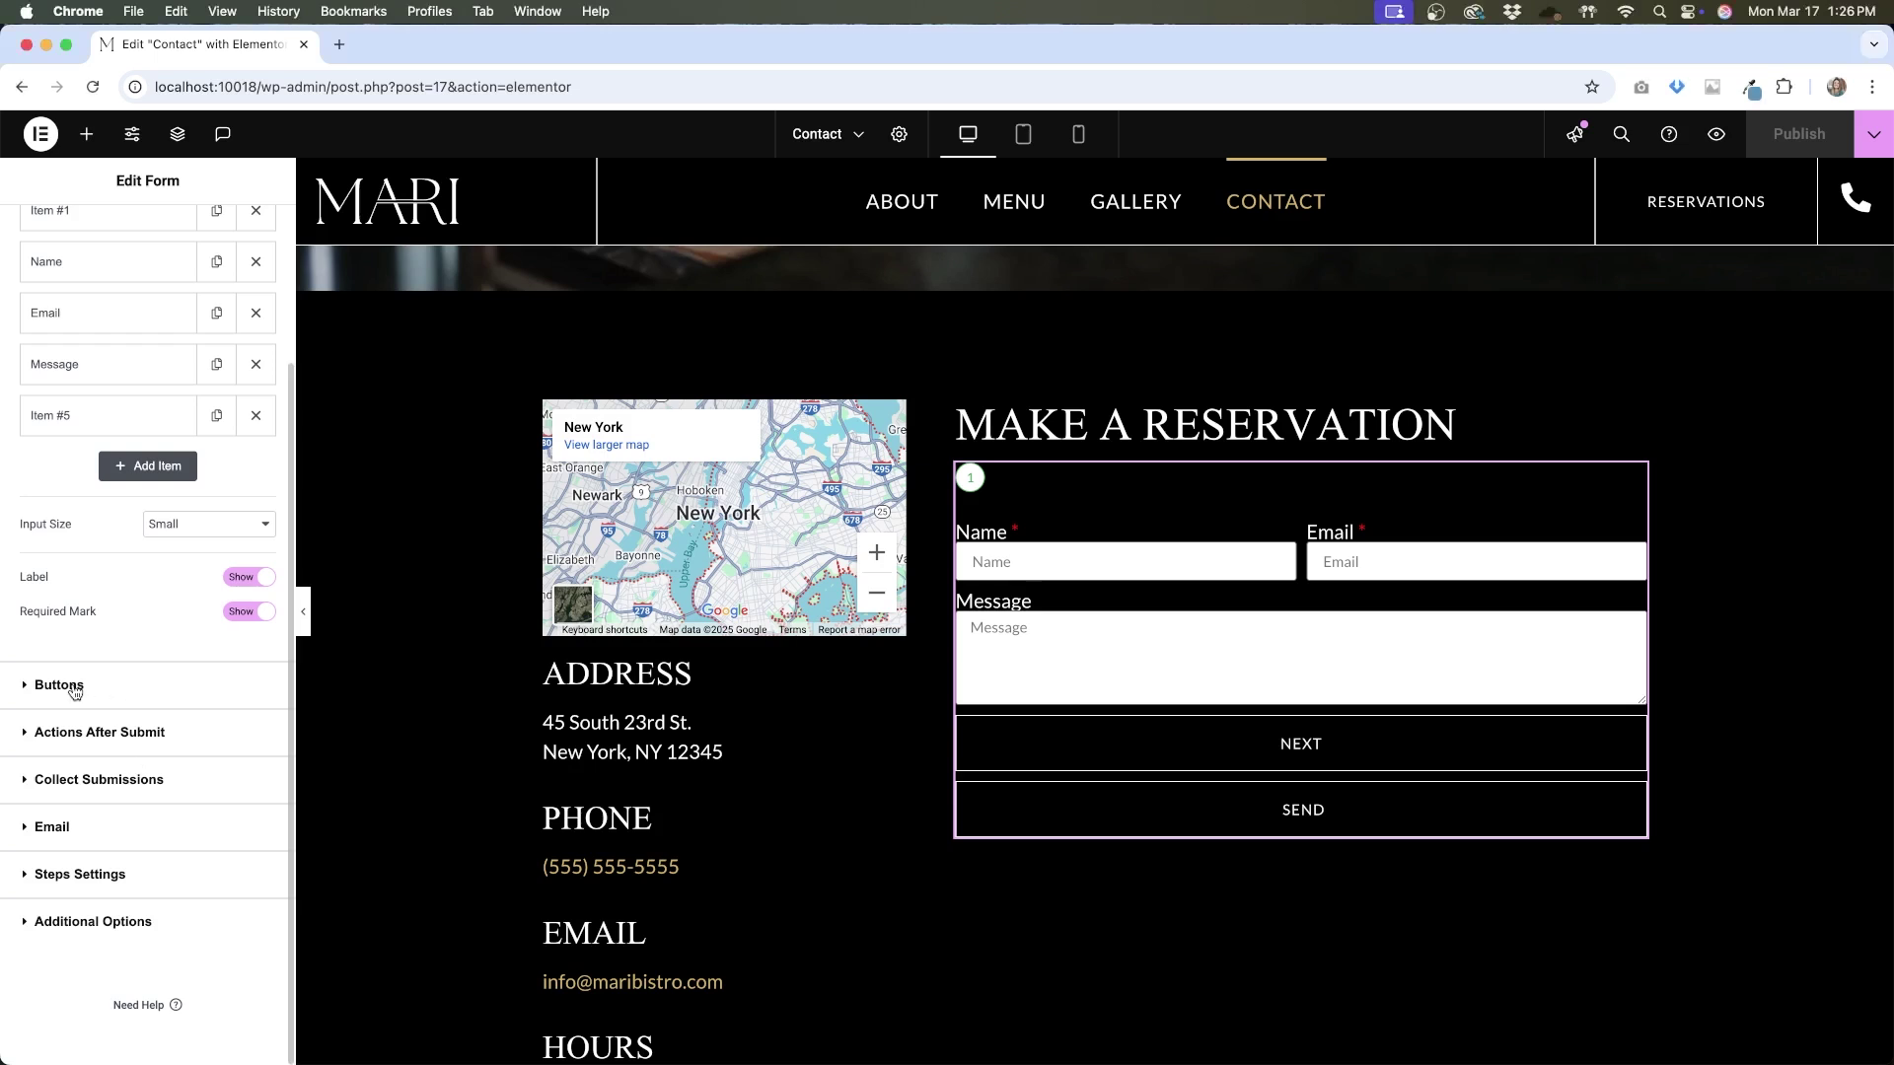
Make the buttons Extra Large at 60% width and label the next button 'NEXT STEP'
{"action": "left_click", "coordinate": [74, 687]}
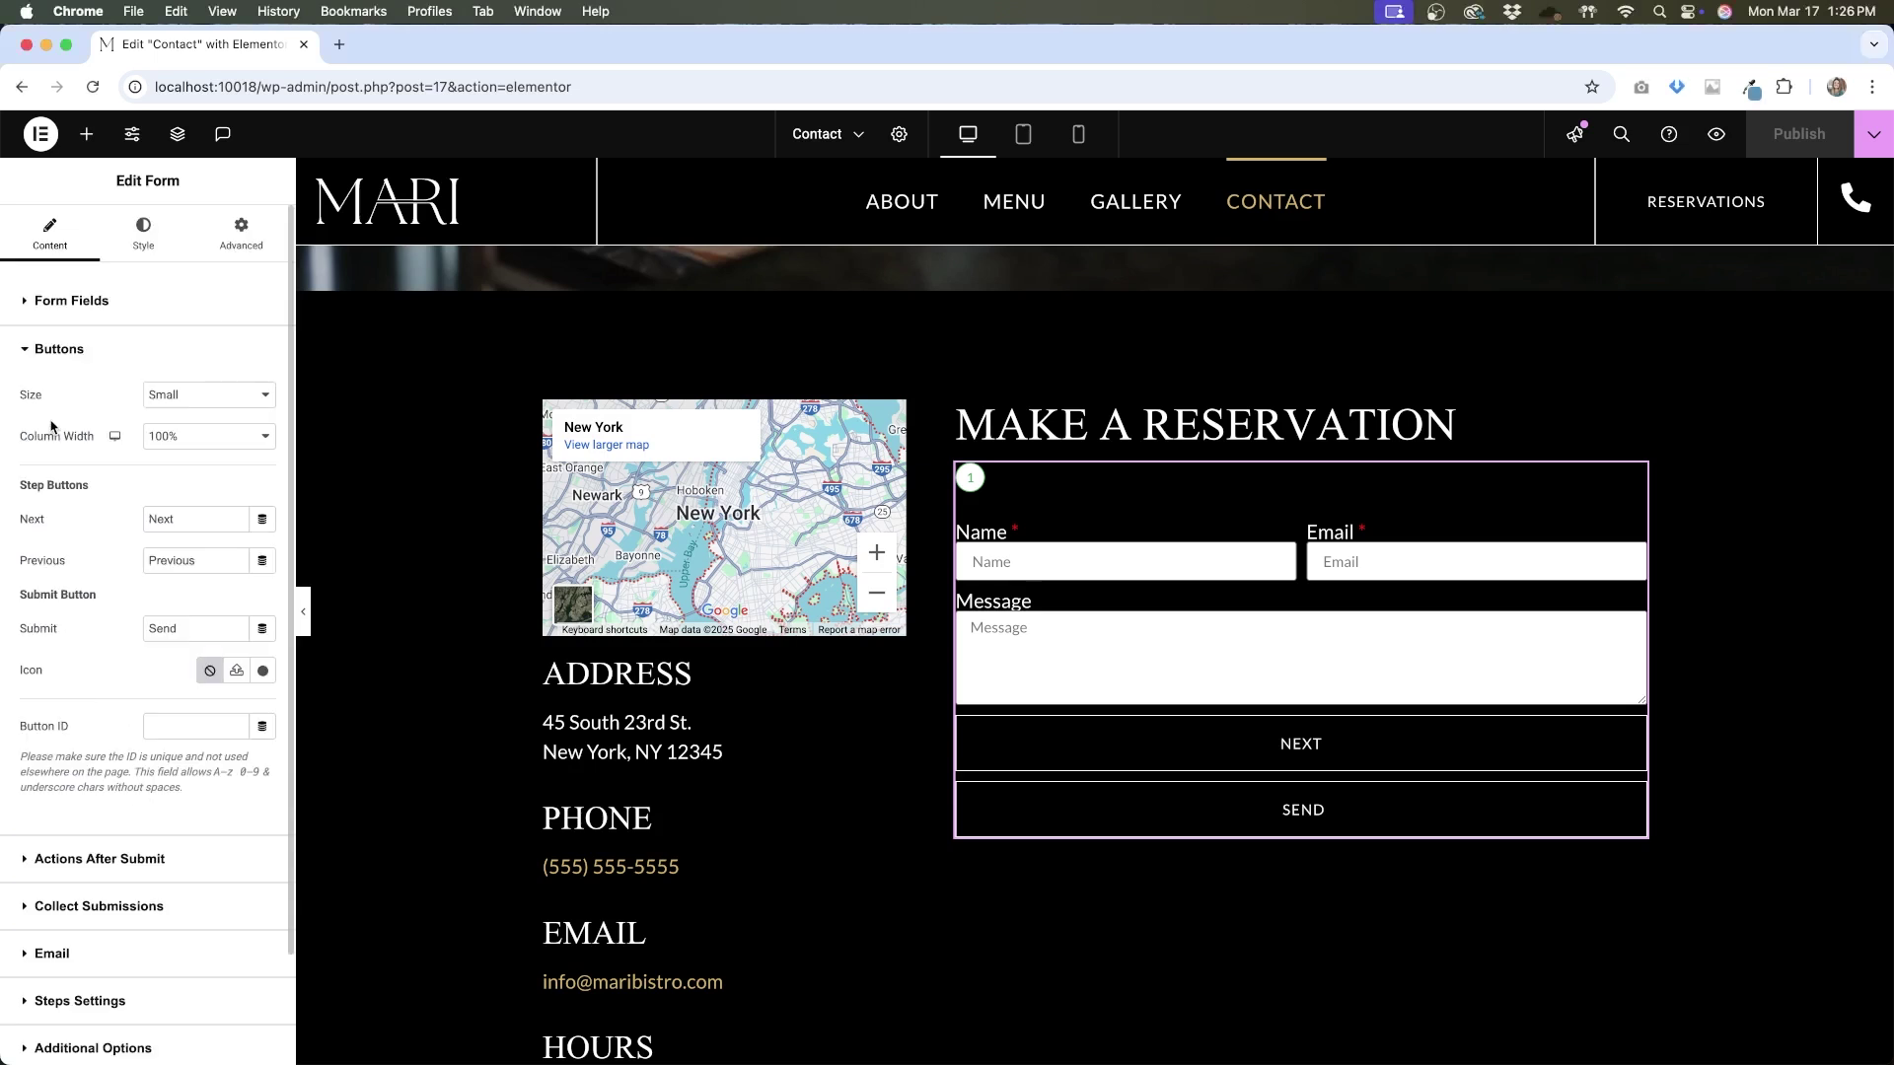
{"action": "left_click", "coordinate": [216, 394]}
{"action": "left_click", "coordinate": [217, 491]}
{"action": "left_click", "coordinate": [216, 436]}
{"action": "left_click", "coordinate": [219, 333]}
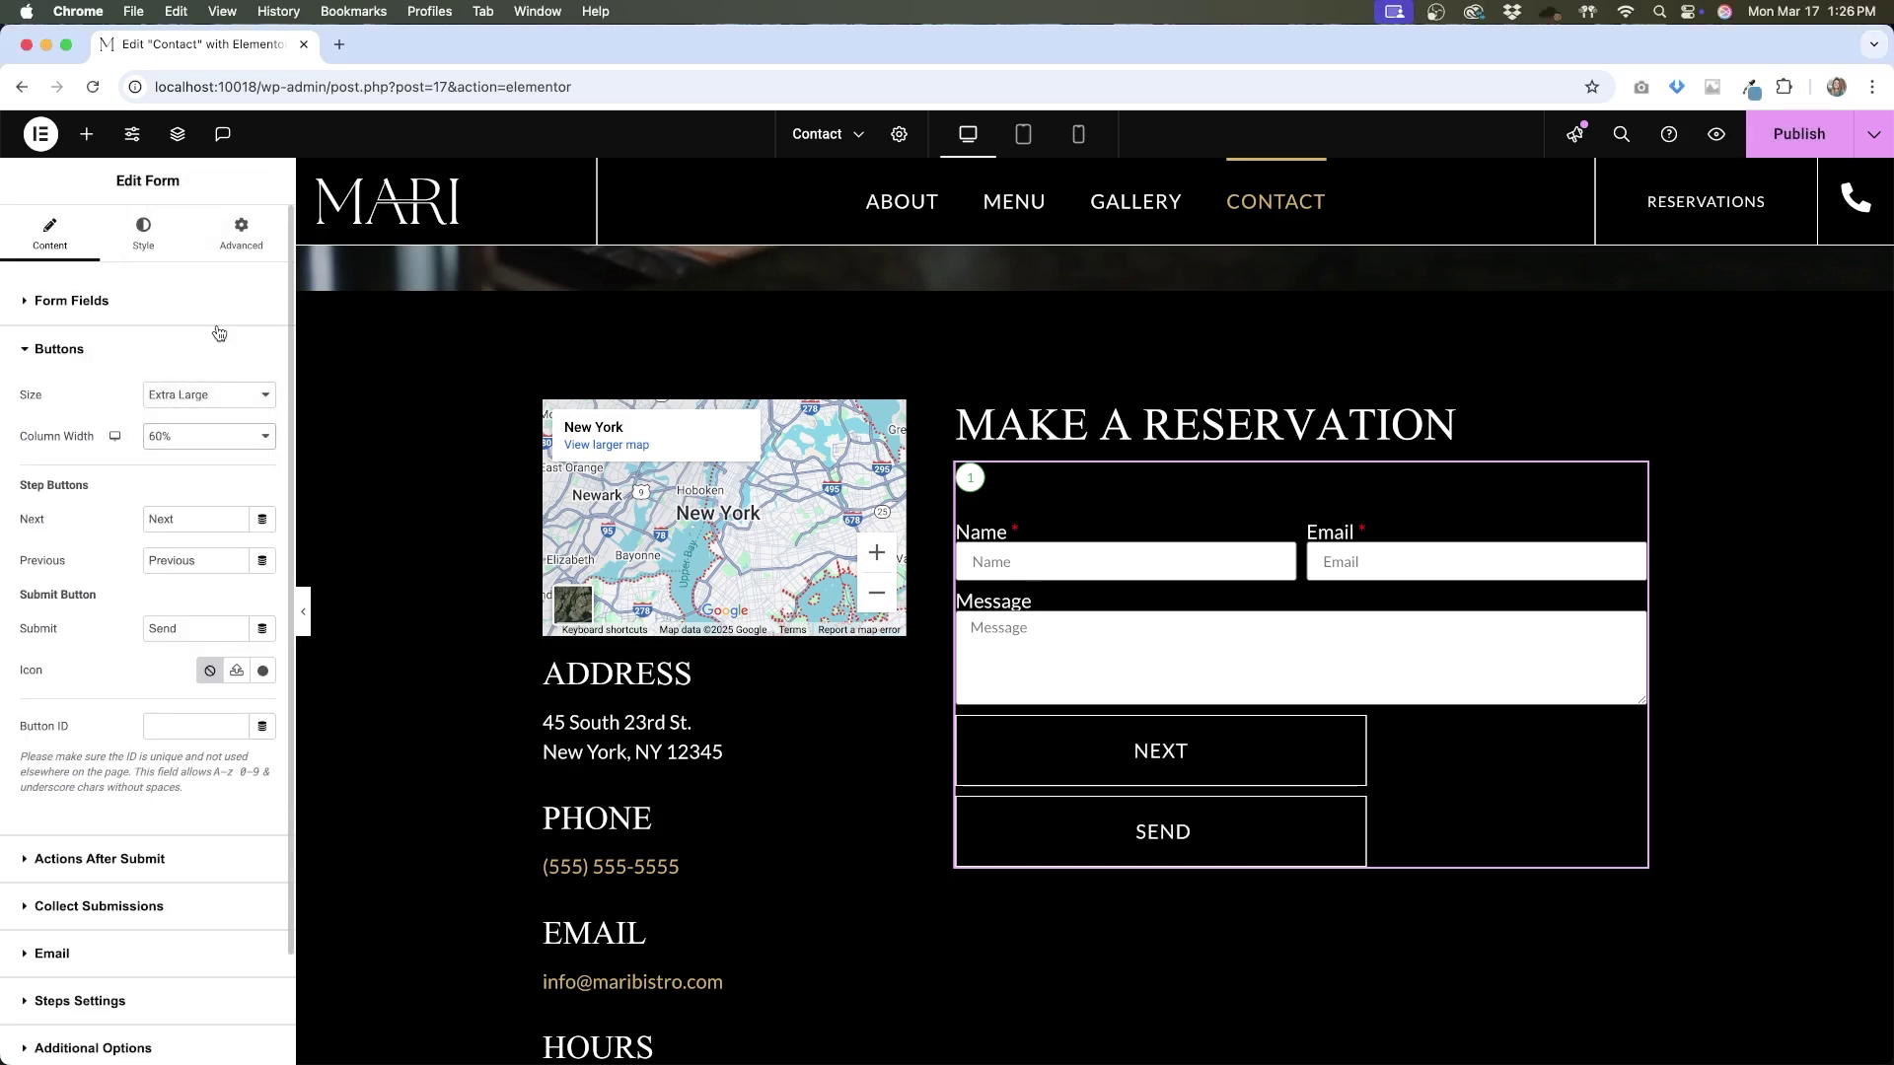
{"action": "type", "text": "Step"}
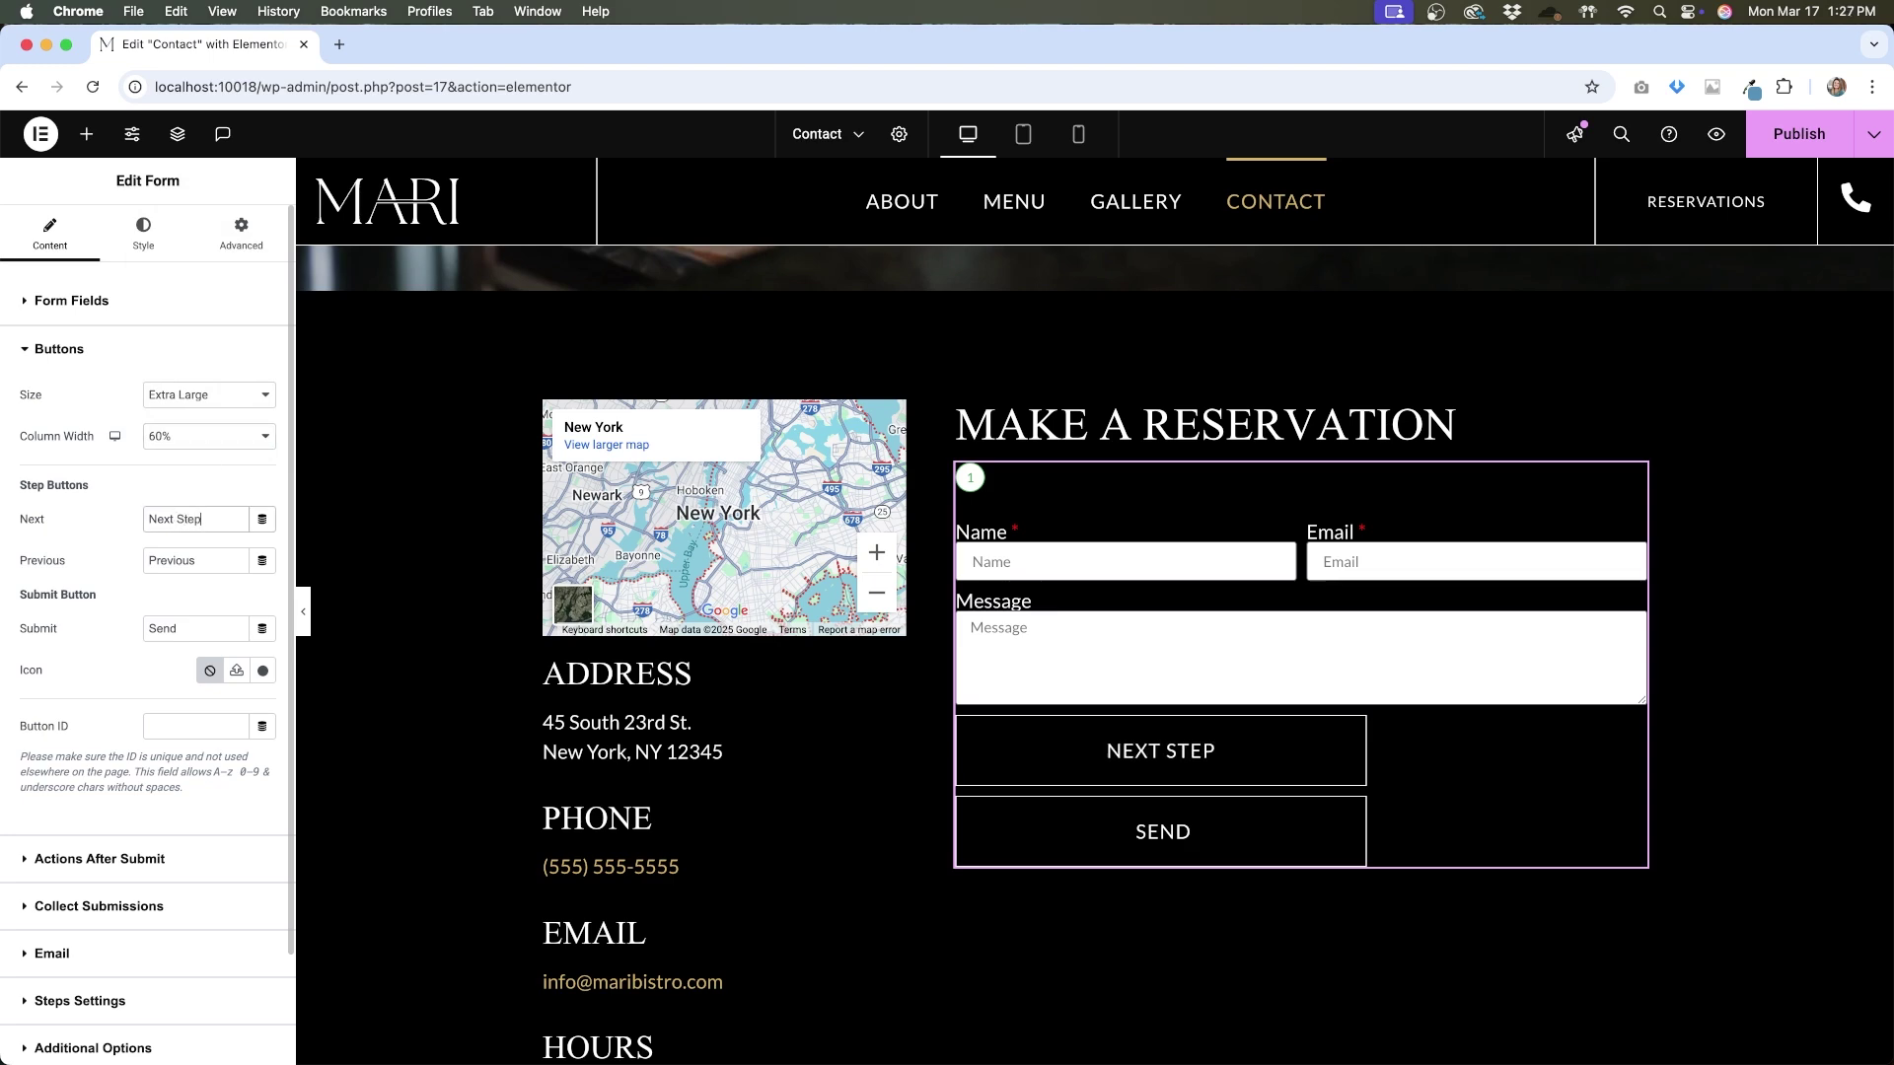
Rename the submit button to 'SUBMIT' and place an arrow icon after its text
{"action": "double_click", "coordinate": [197, 636]}
{"action": "type", "text": "Submit"}
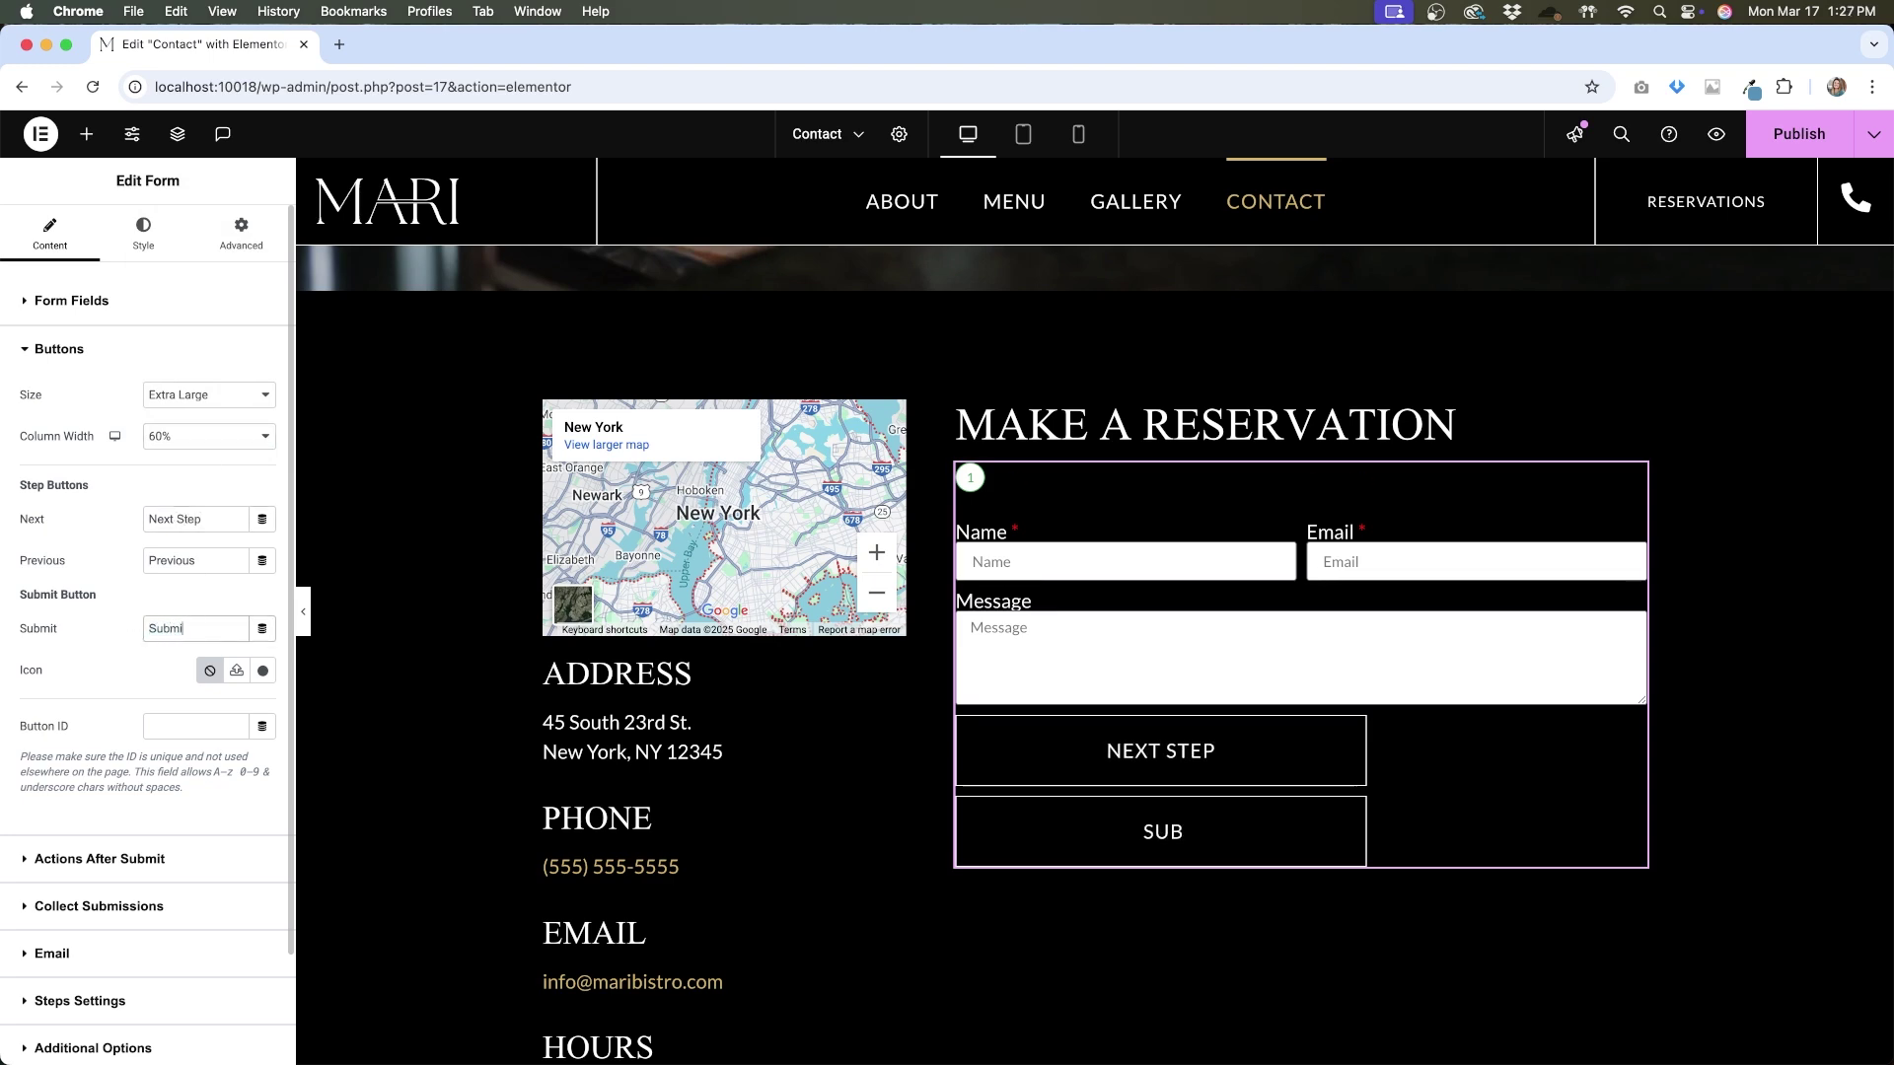
{"action": "left_click", "coordinate": [262, 670]}
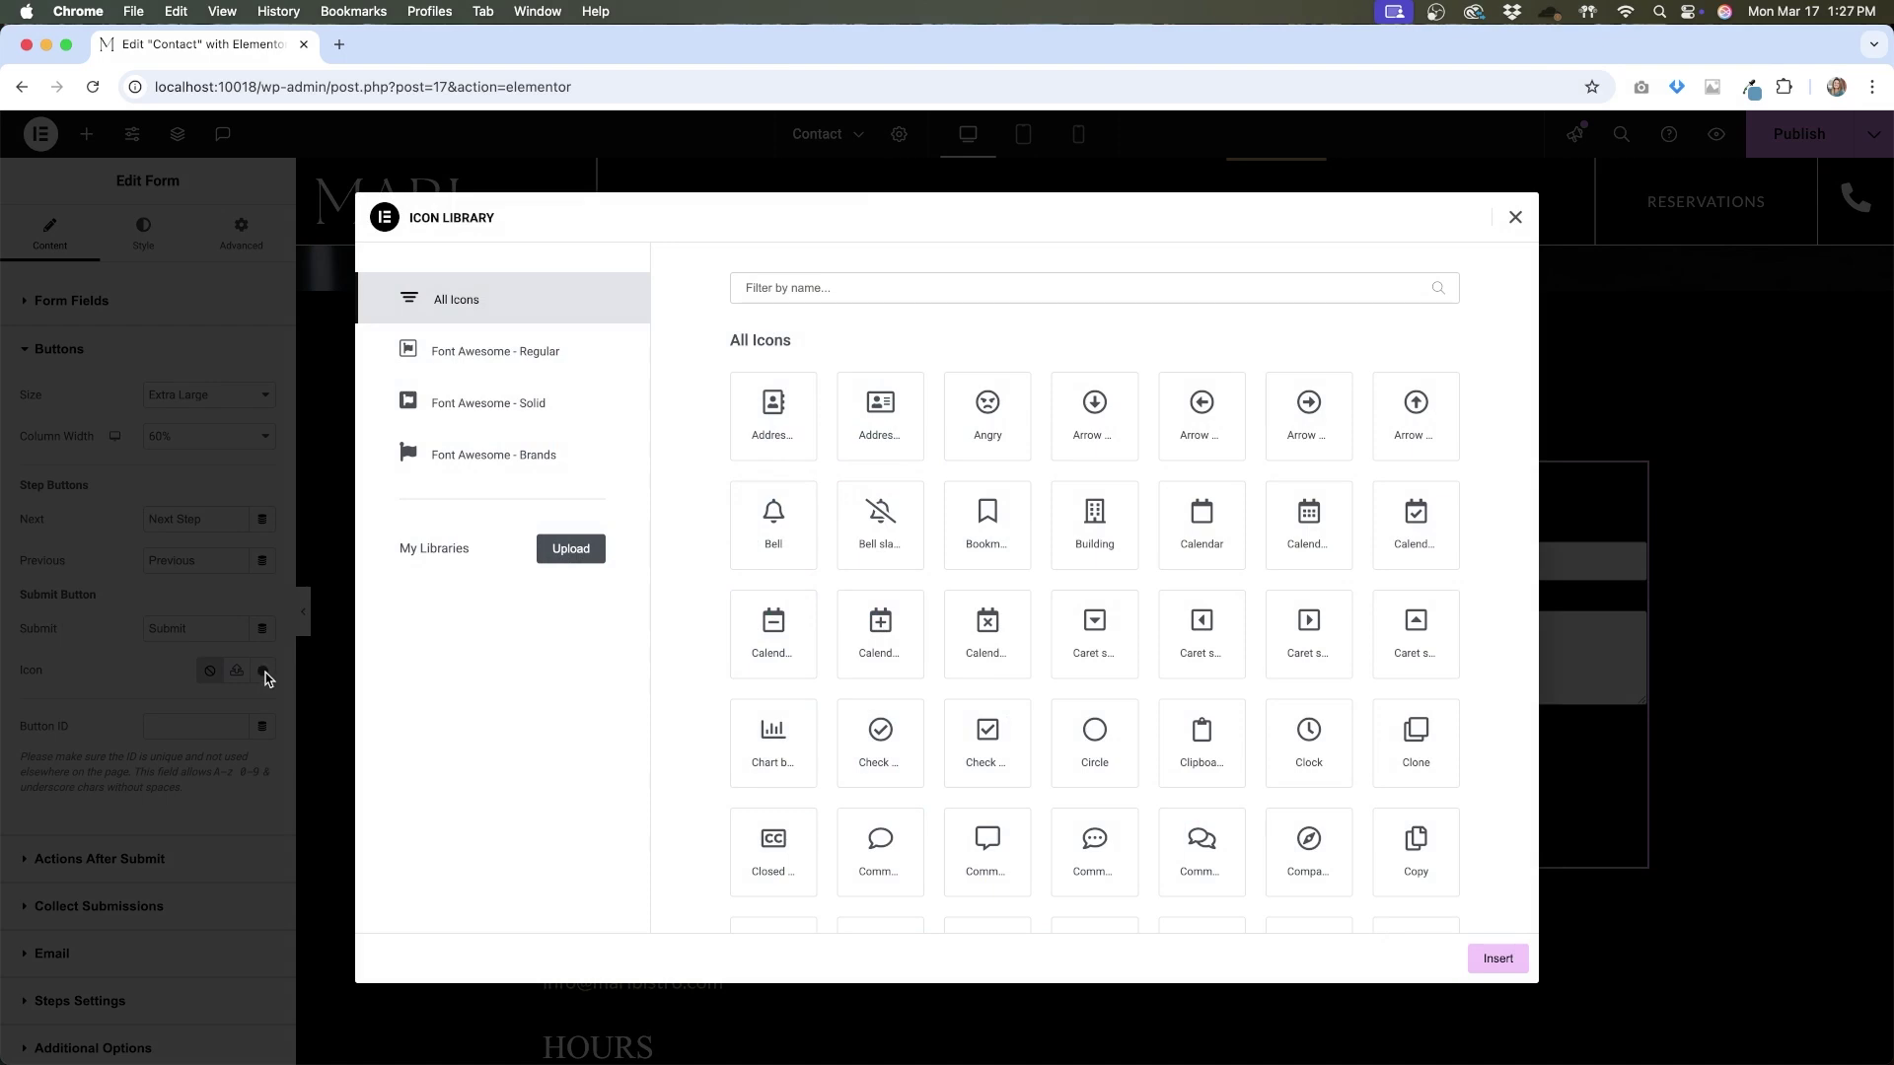
{"action": "left_click", "coordinate": [1309, 415]}
{"action": "left_click", "coordinate": [1497, 959]}
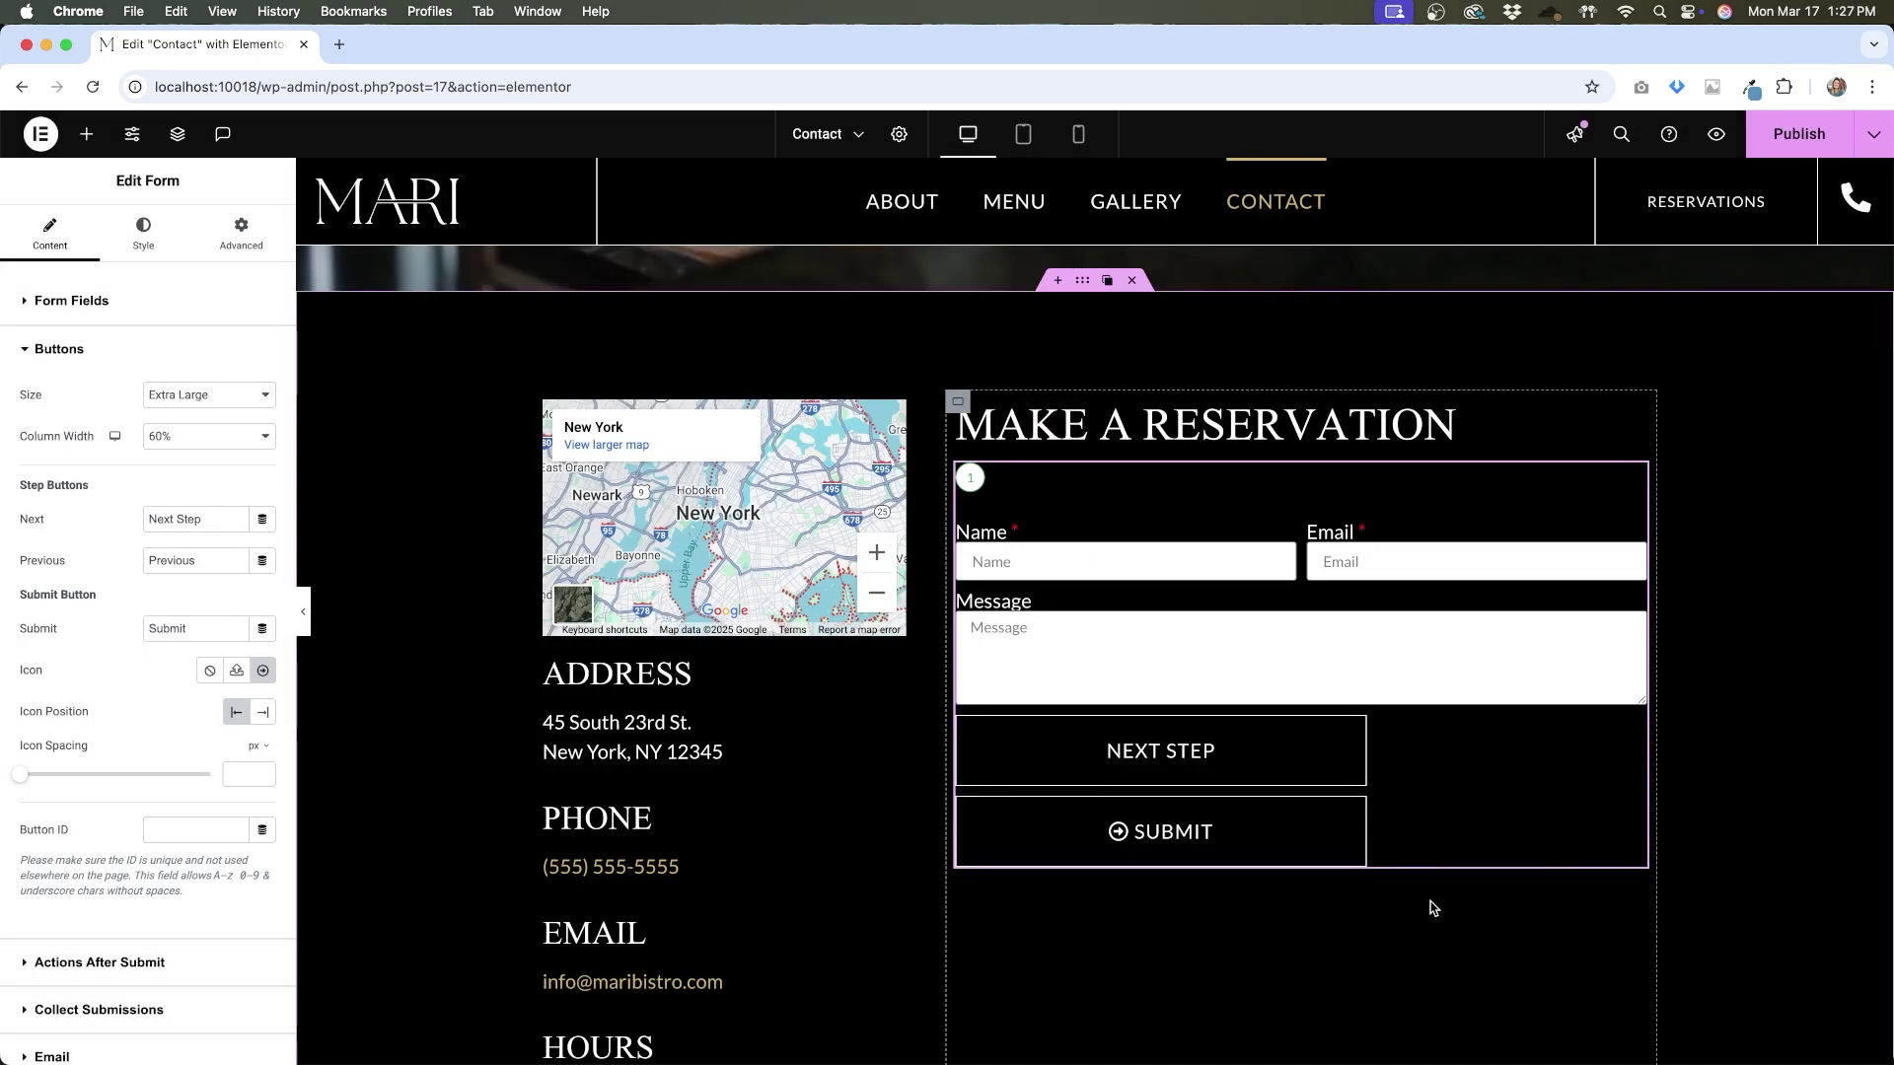
{"action": "left_click", "coordinate": [261, 715]}
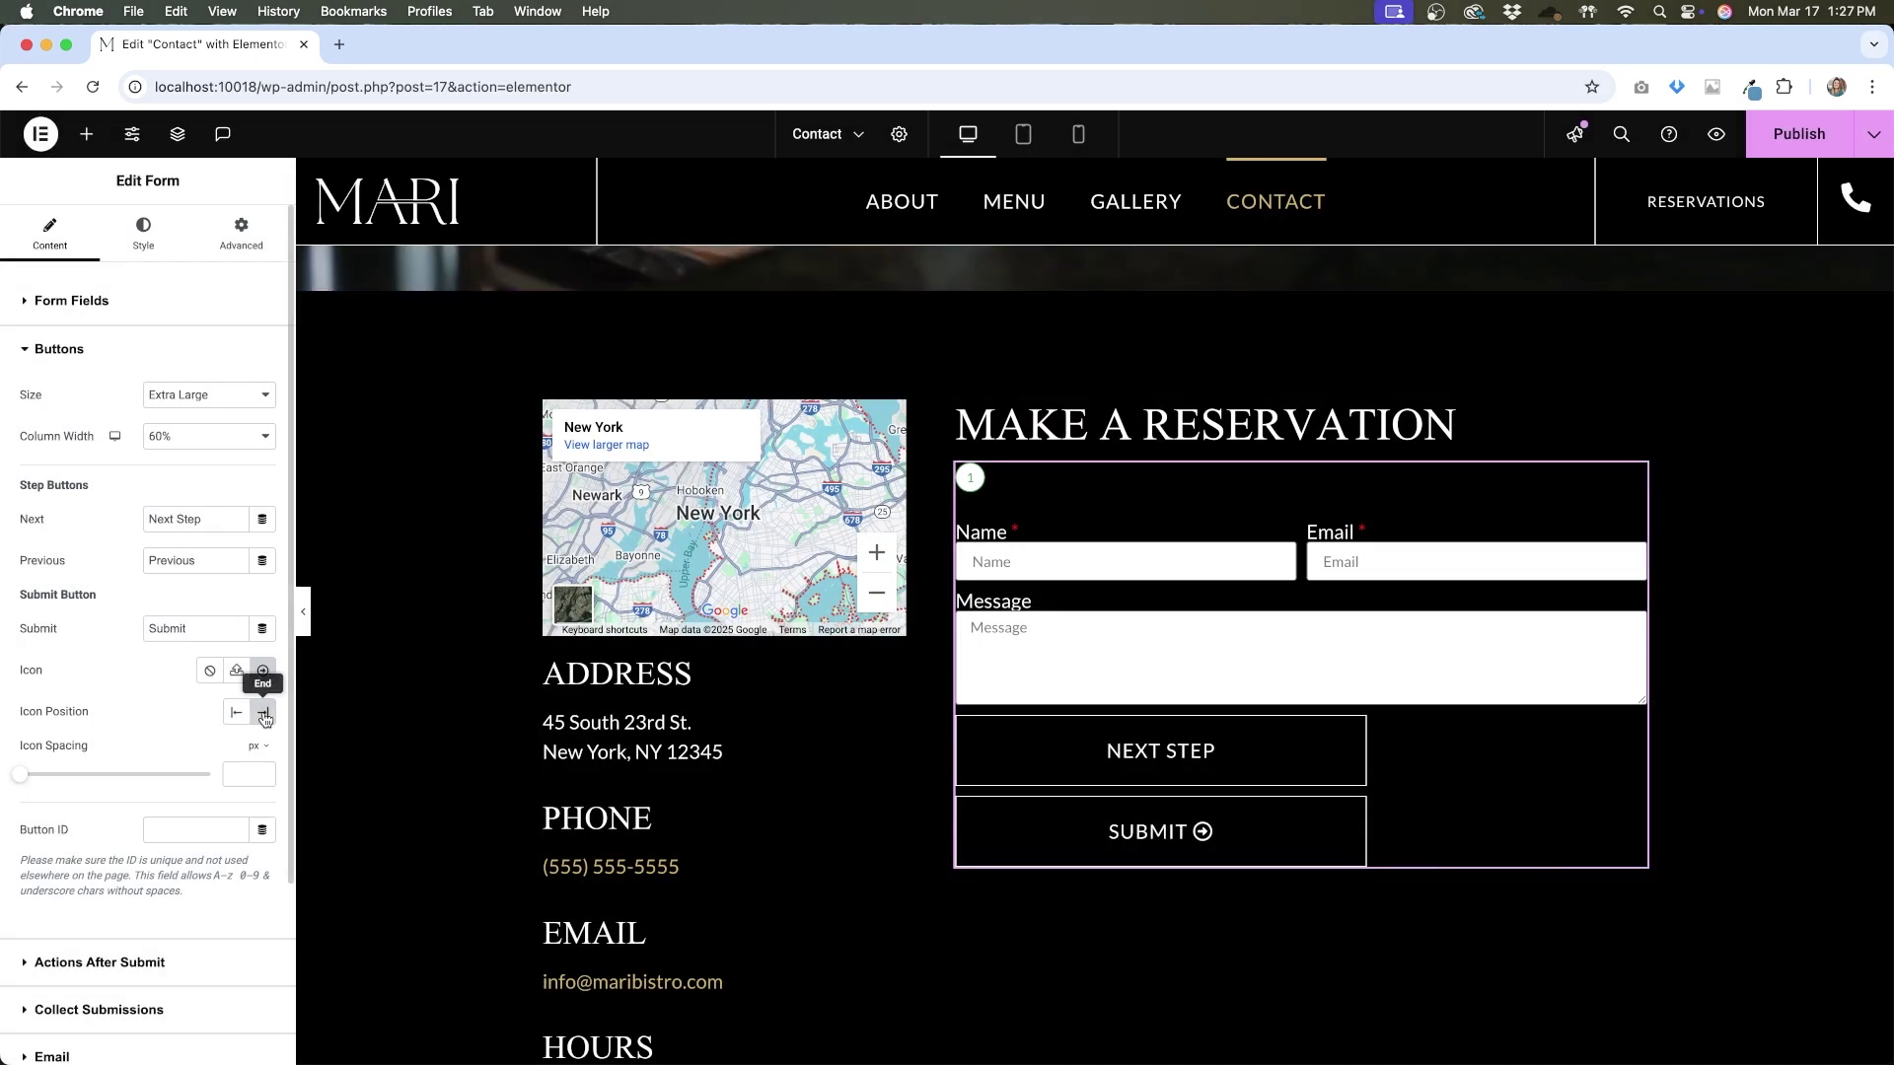
{"action": "left_click", "coordinate": [236, 712]}
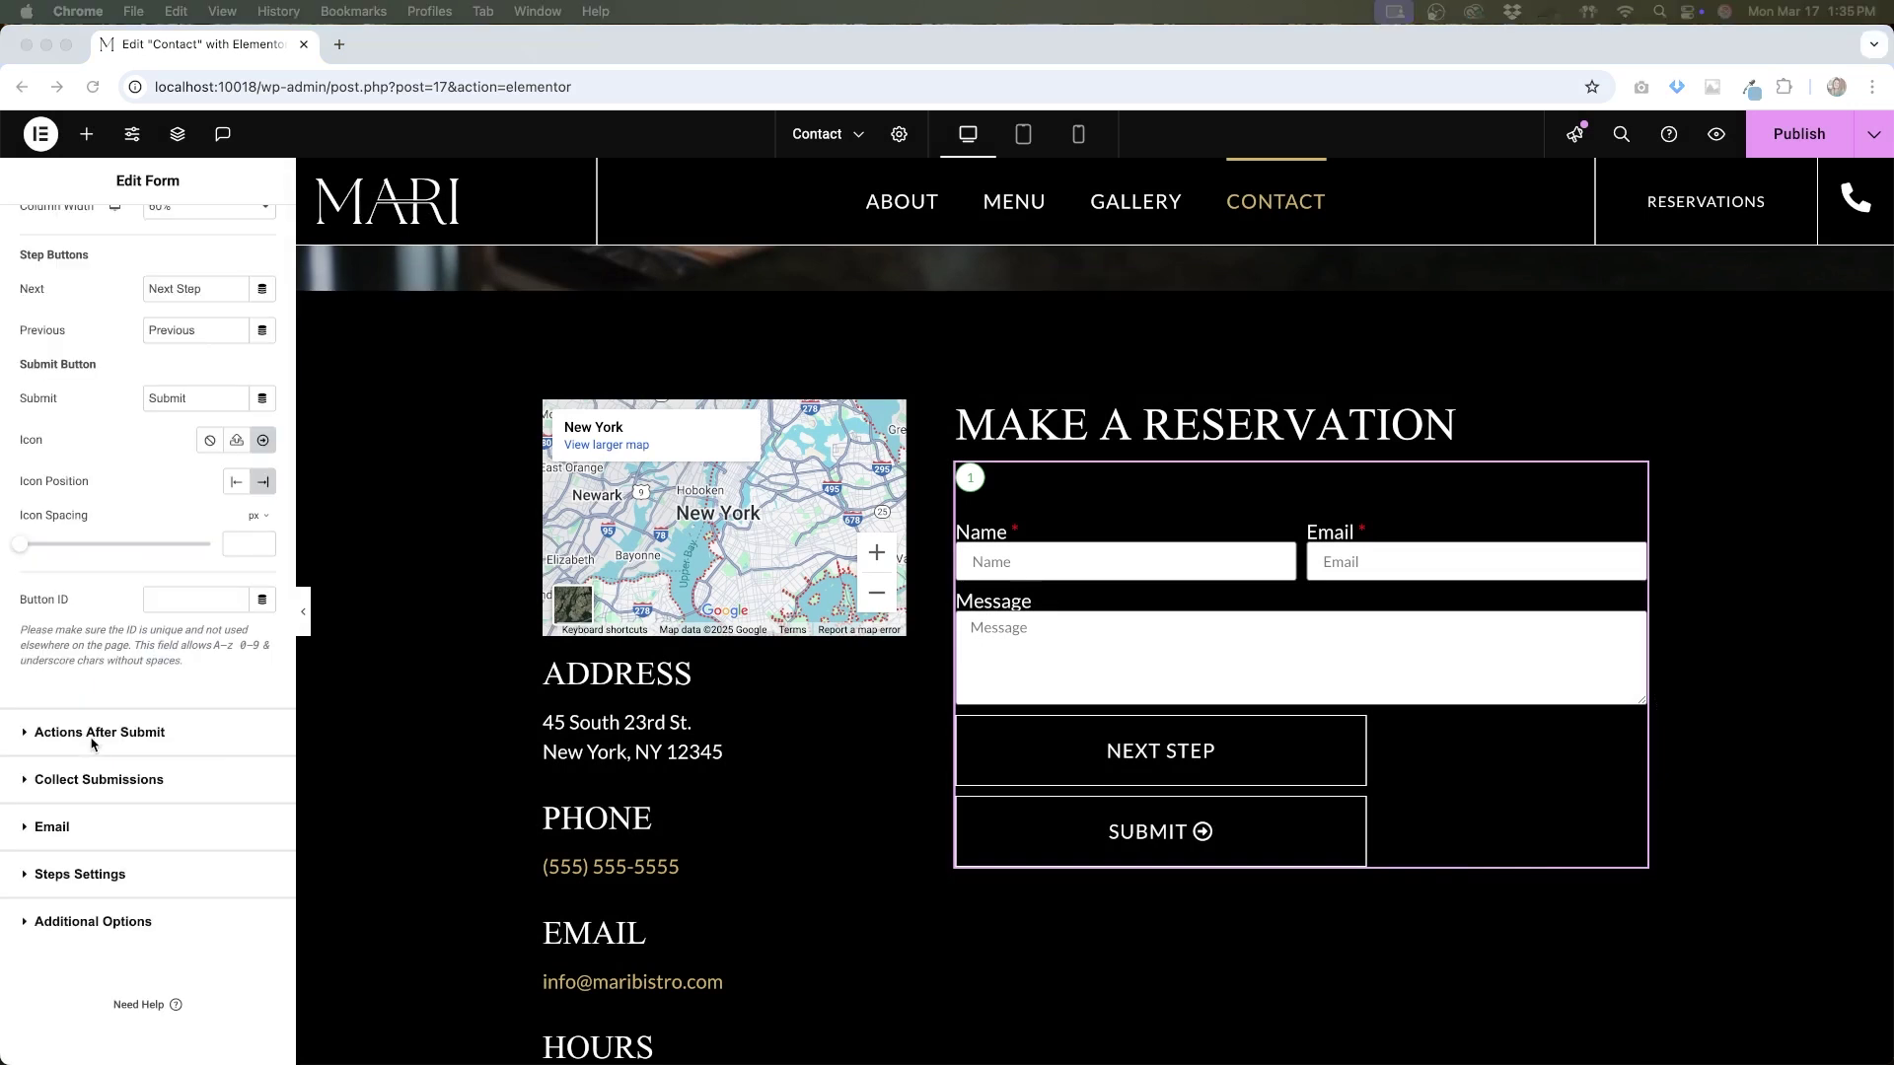
{"action": "left_click", "coordinate": [100, 735]}
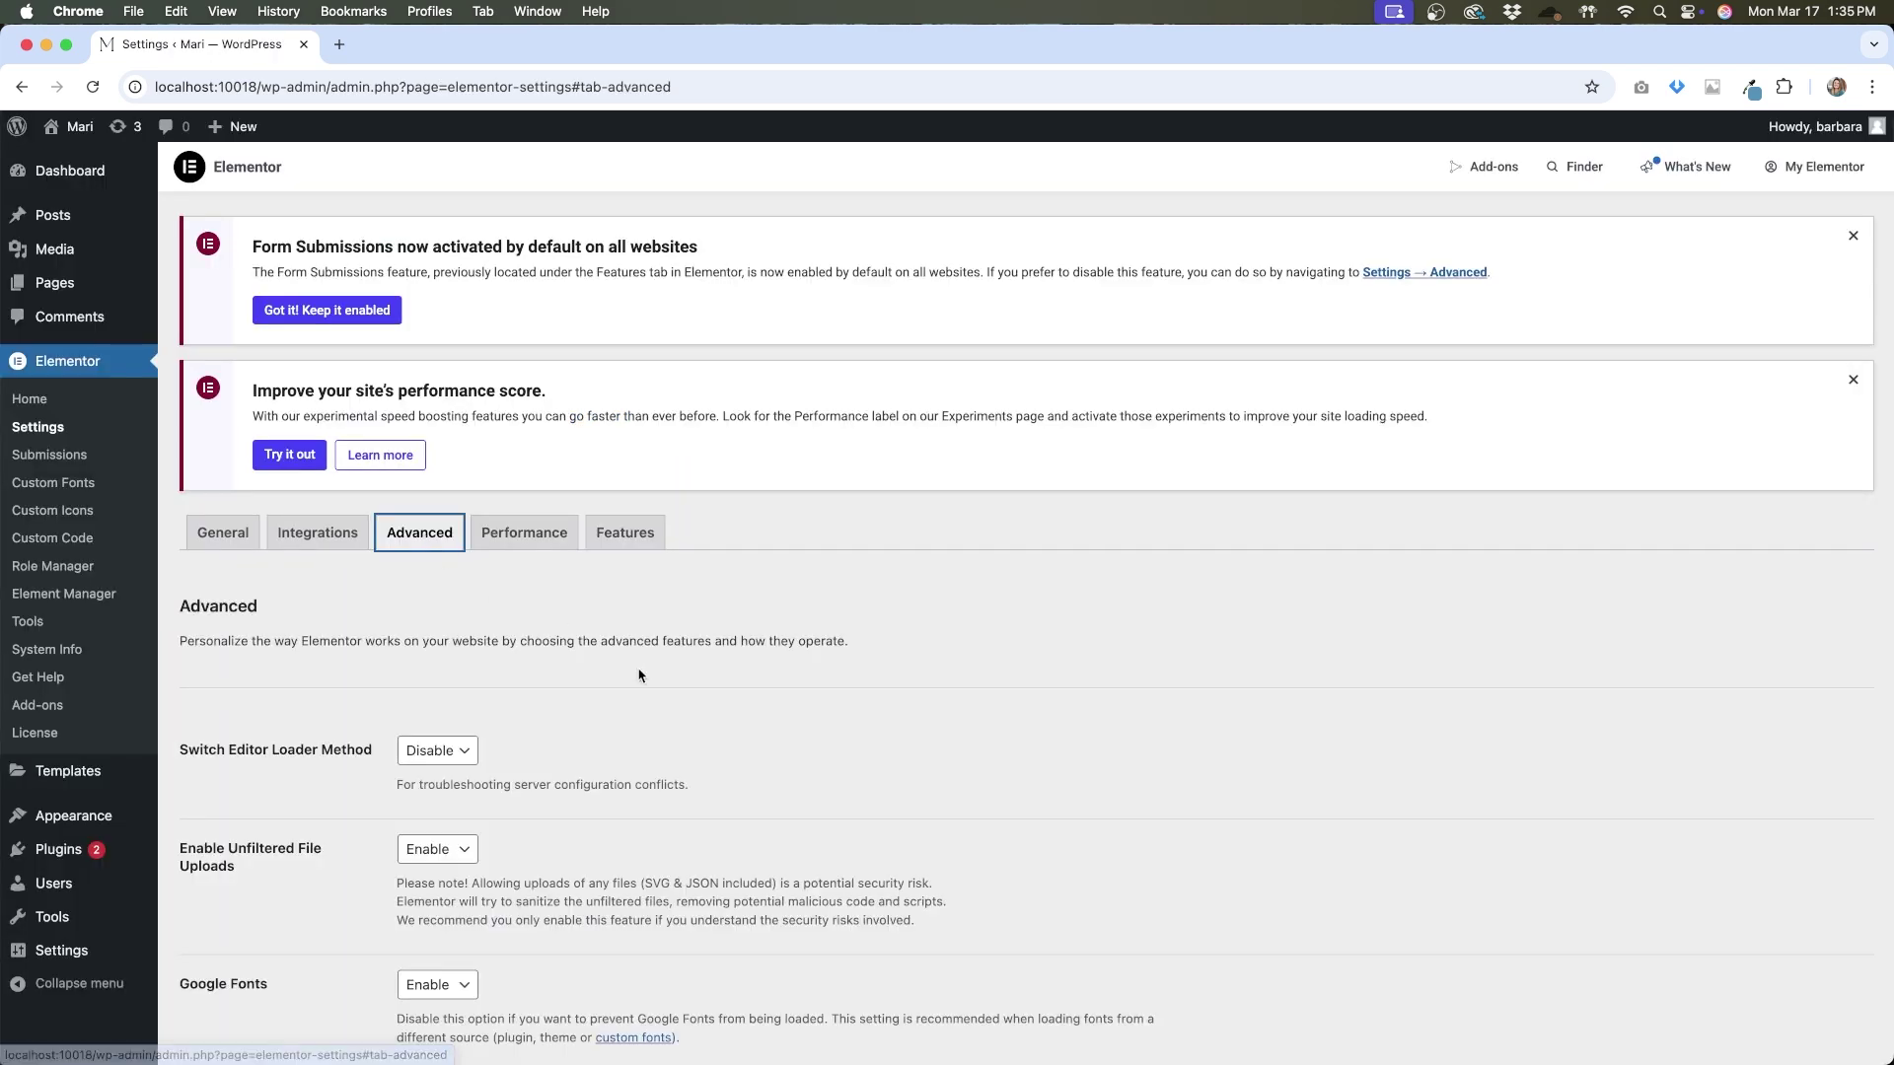
Keep Form Submissions set to Enable under Advanced, then open the Submissions list
{"action": "scroll", "coordinate": [640, 675], "scroll_direction": "down", "scroll_amount": 6}
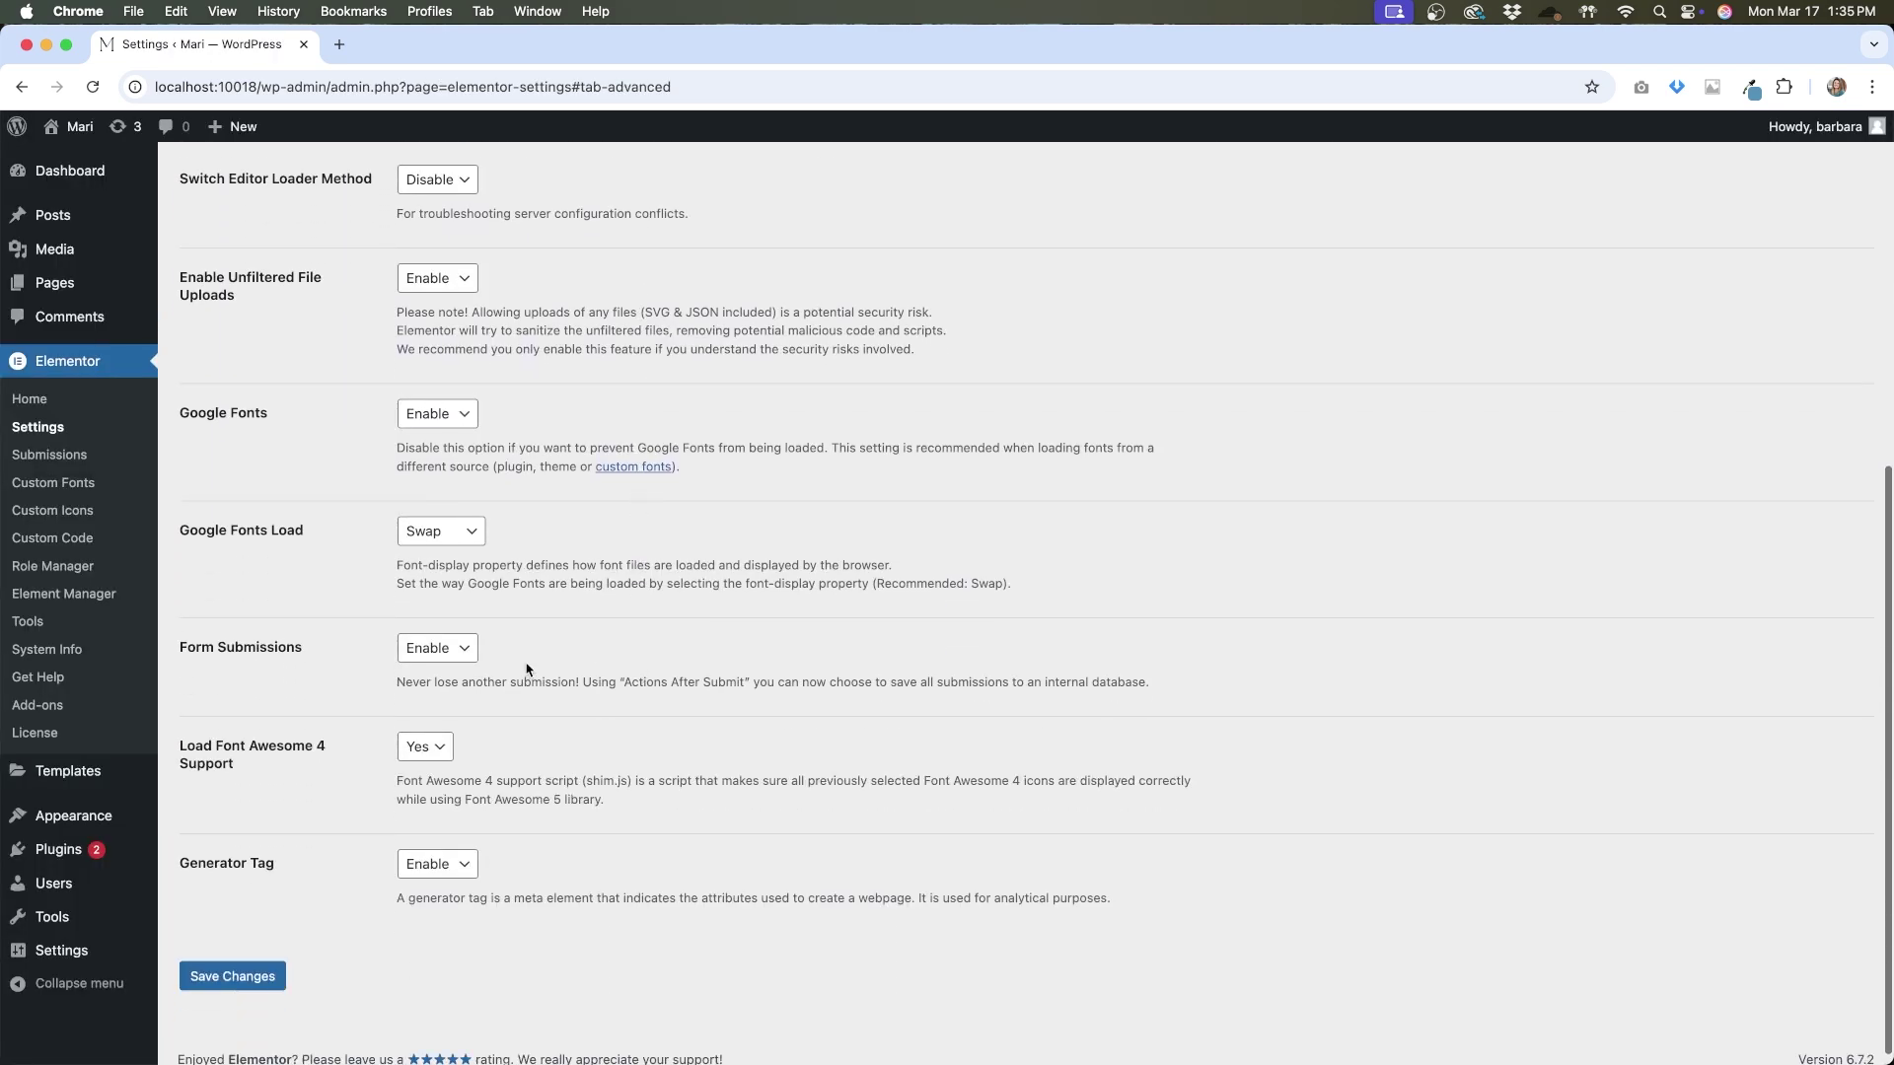
{"action": "left_click", "coordinate": [471, 653]}
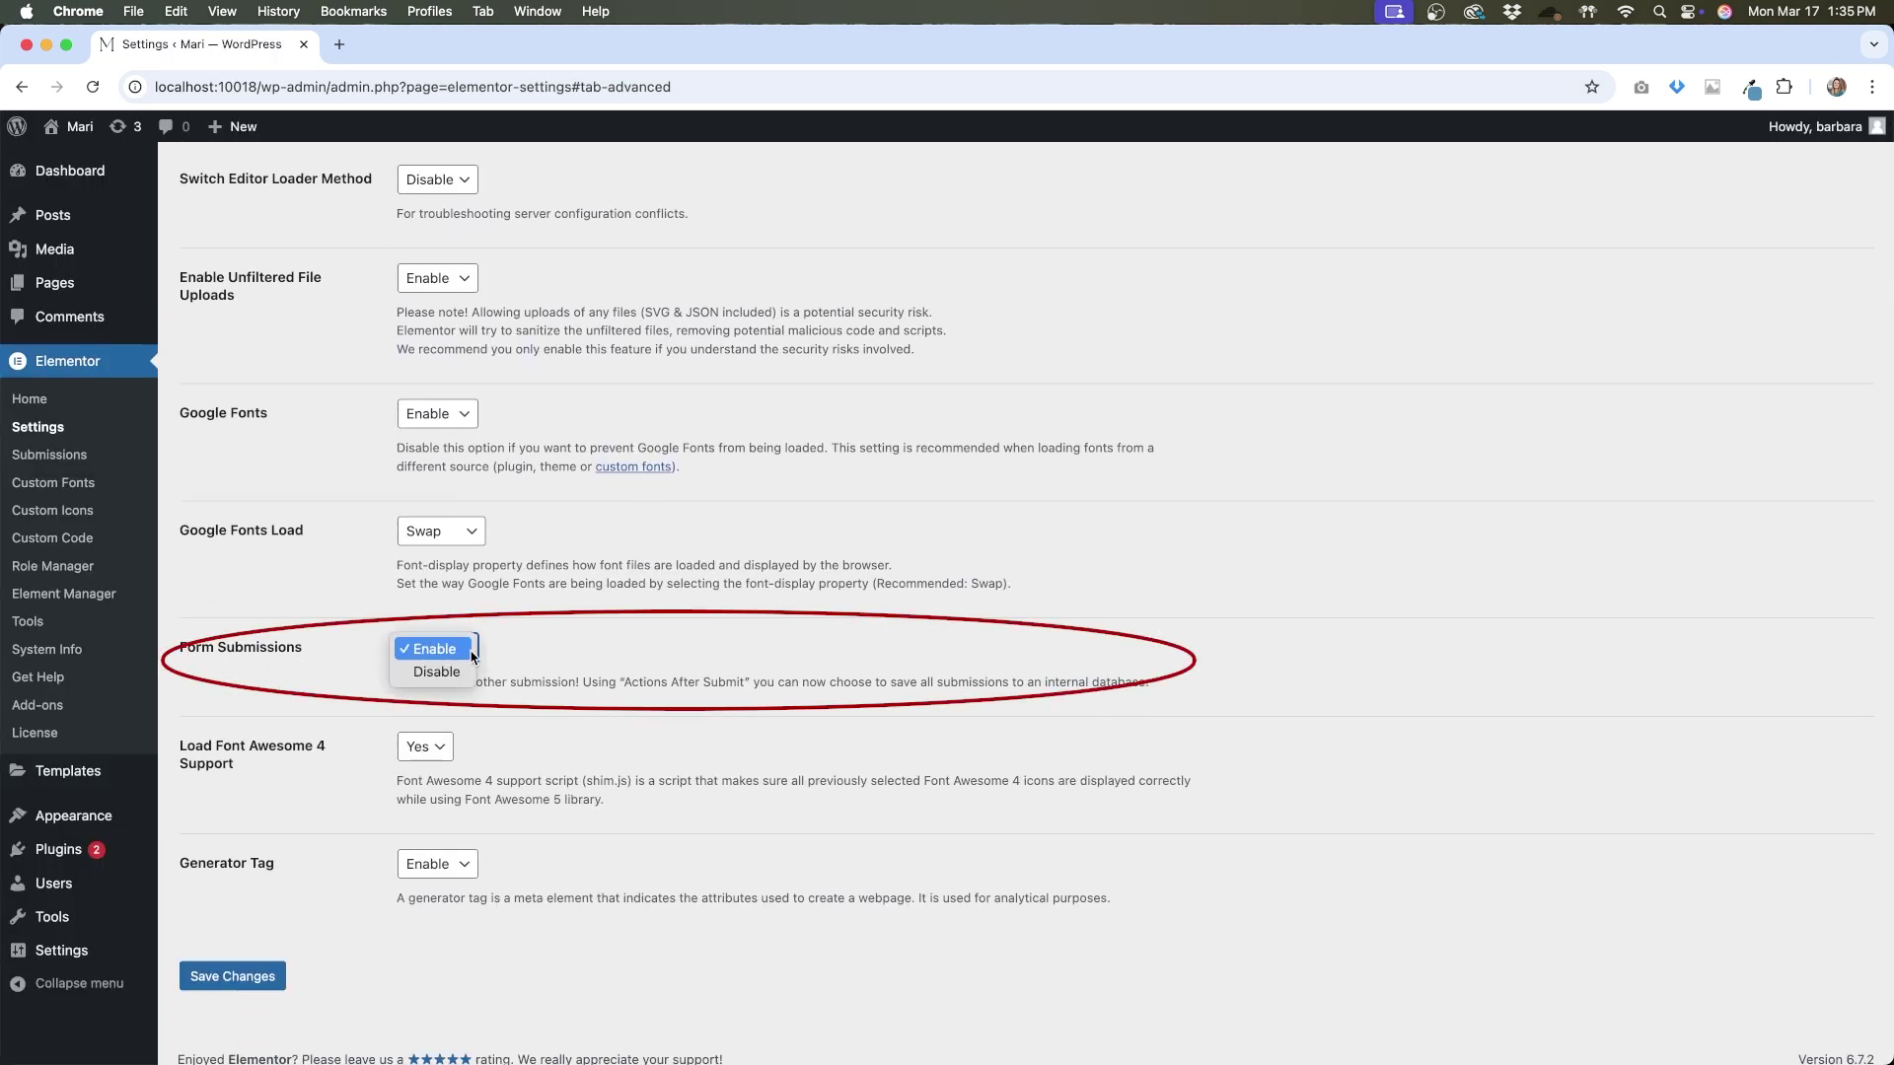
{"action": "left_click", "coordinate": [472, 656]}
{"action": "scroll", "coordinate": [62, 455], "scroll_direction": "up", "scroll_amount": 2}
{"action": "left_click", "coordinate": [63, 456]}
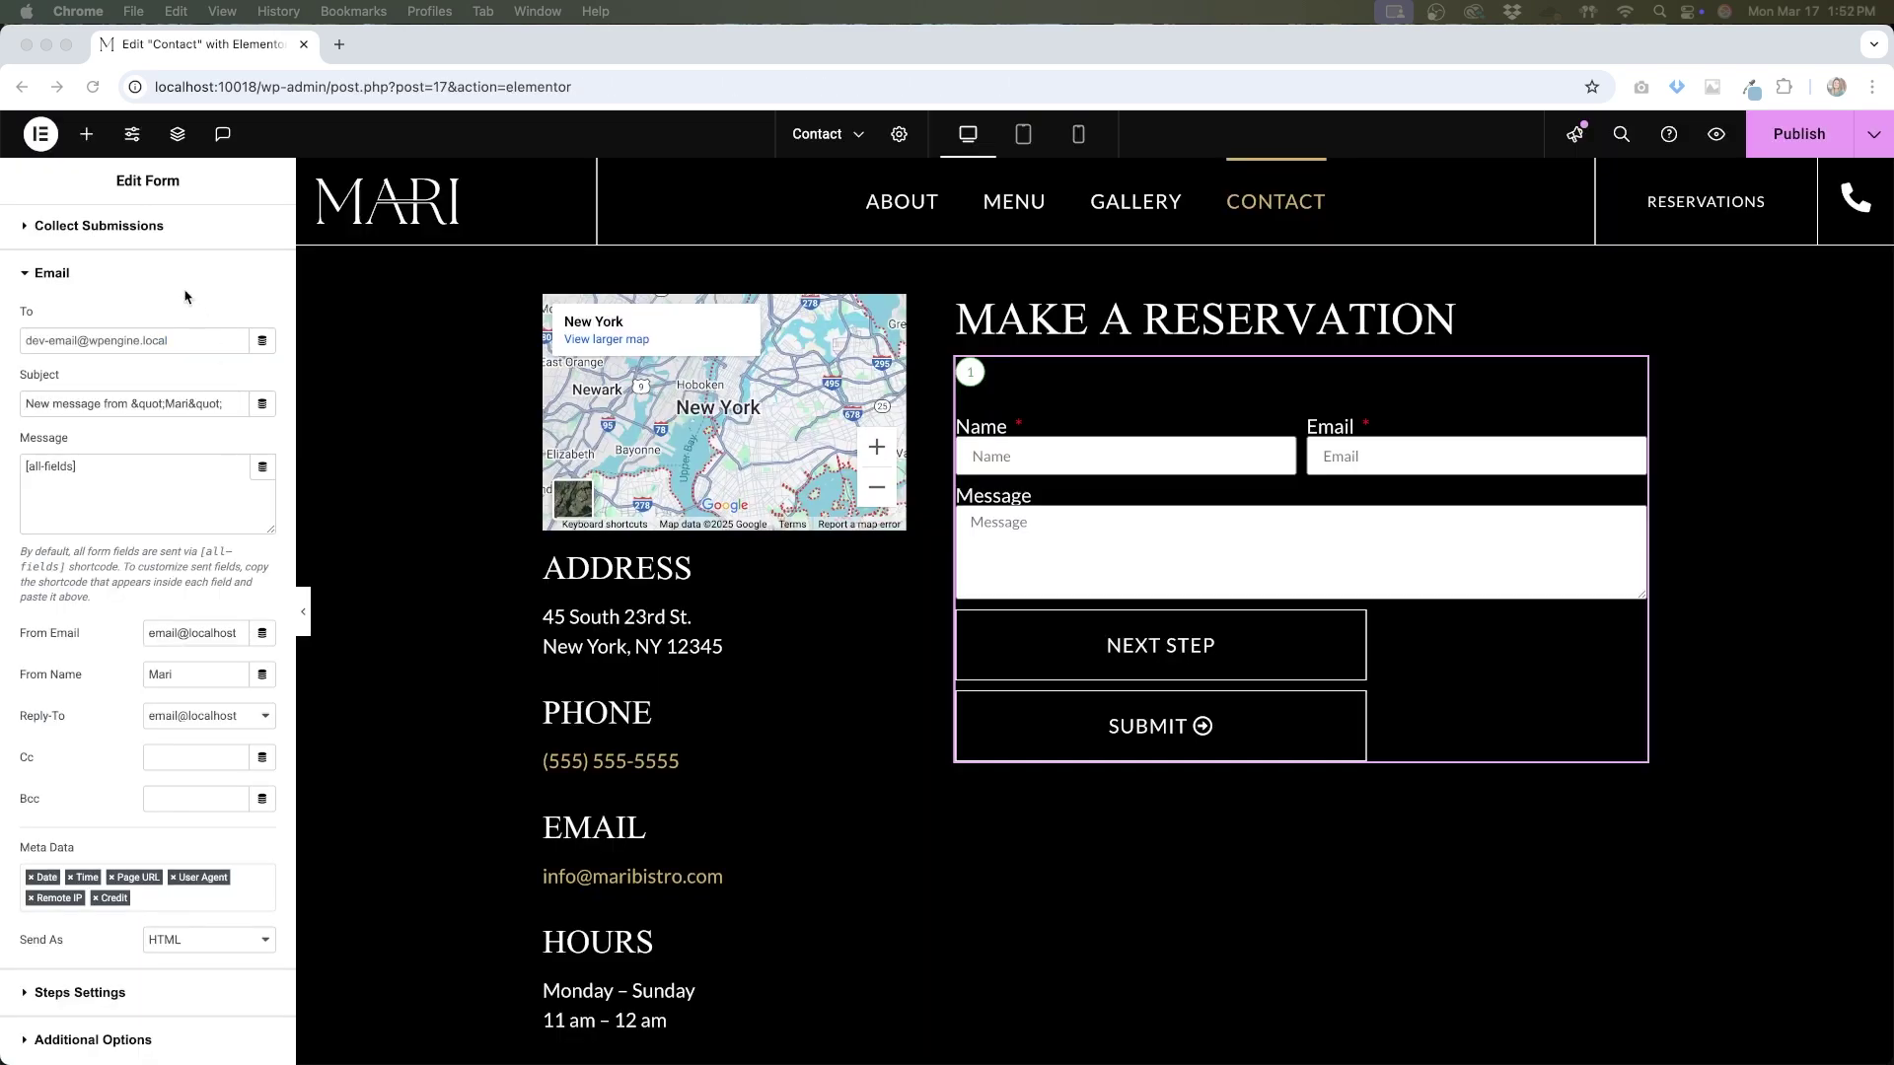
Change the email subject to 'New Message' and add an Email 2 after-submit action
{"action": "triple_click", "coordinate": [138, 404]}
{"action": "type", "text": "New Message"}
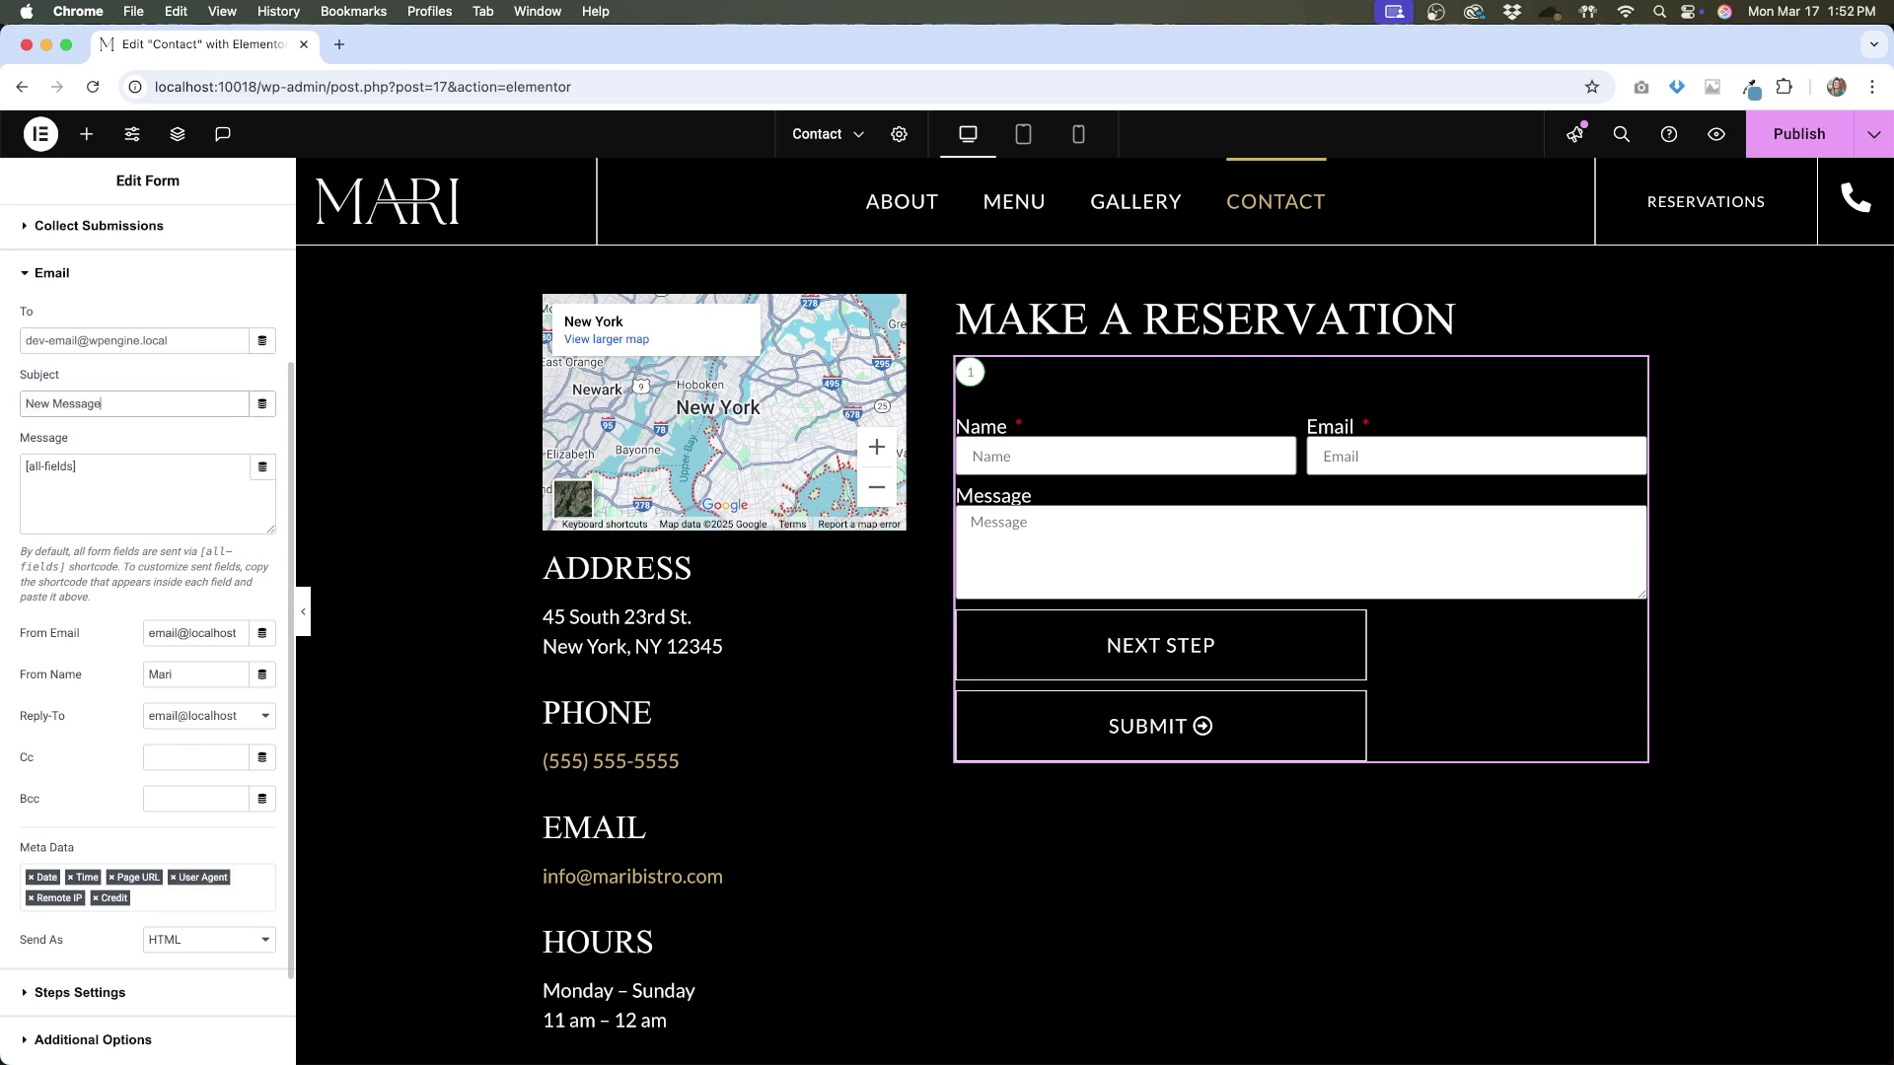
{"action": "left_click", "coordinate": [143, 470]}
{"action": "left_click", "coordinate": [207, 717]}
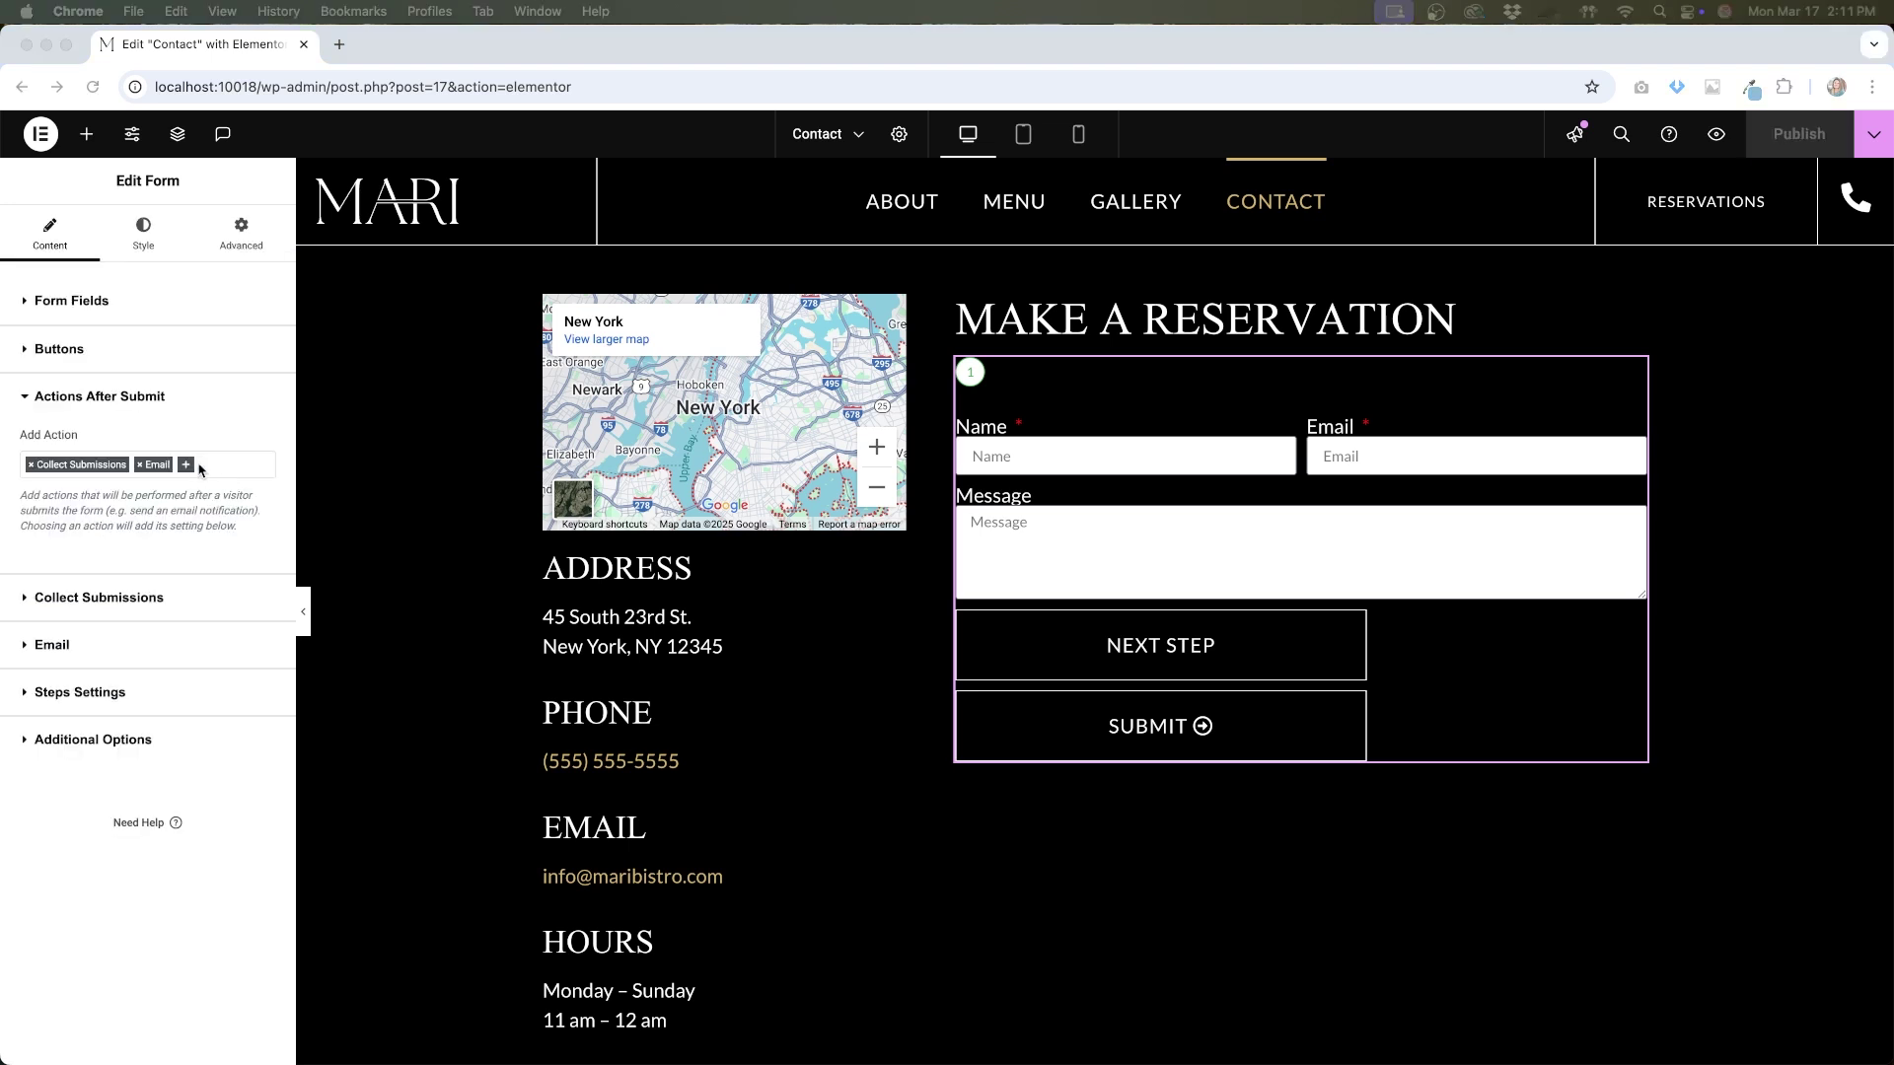
{"action": "left_click", "coordinate": [188, 467]}
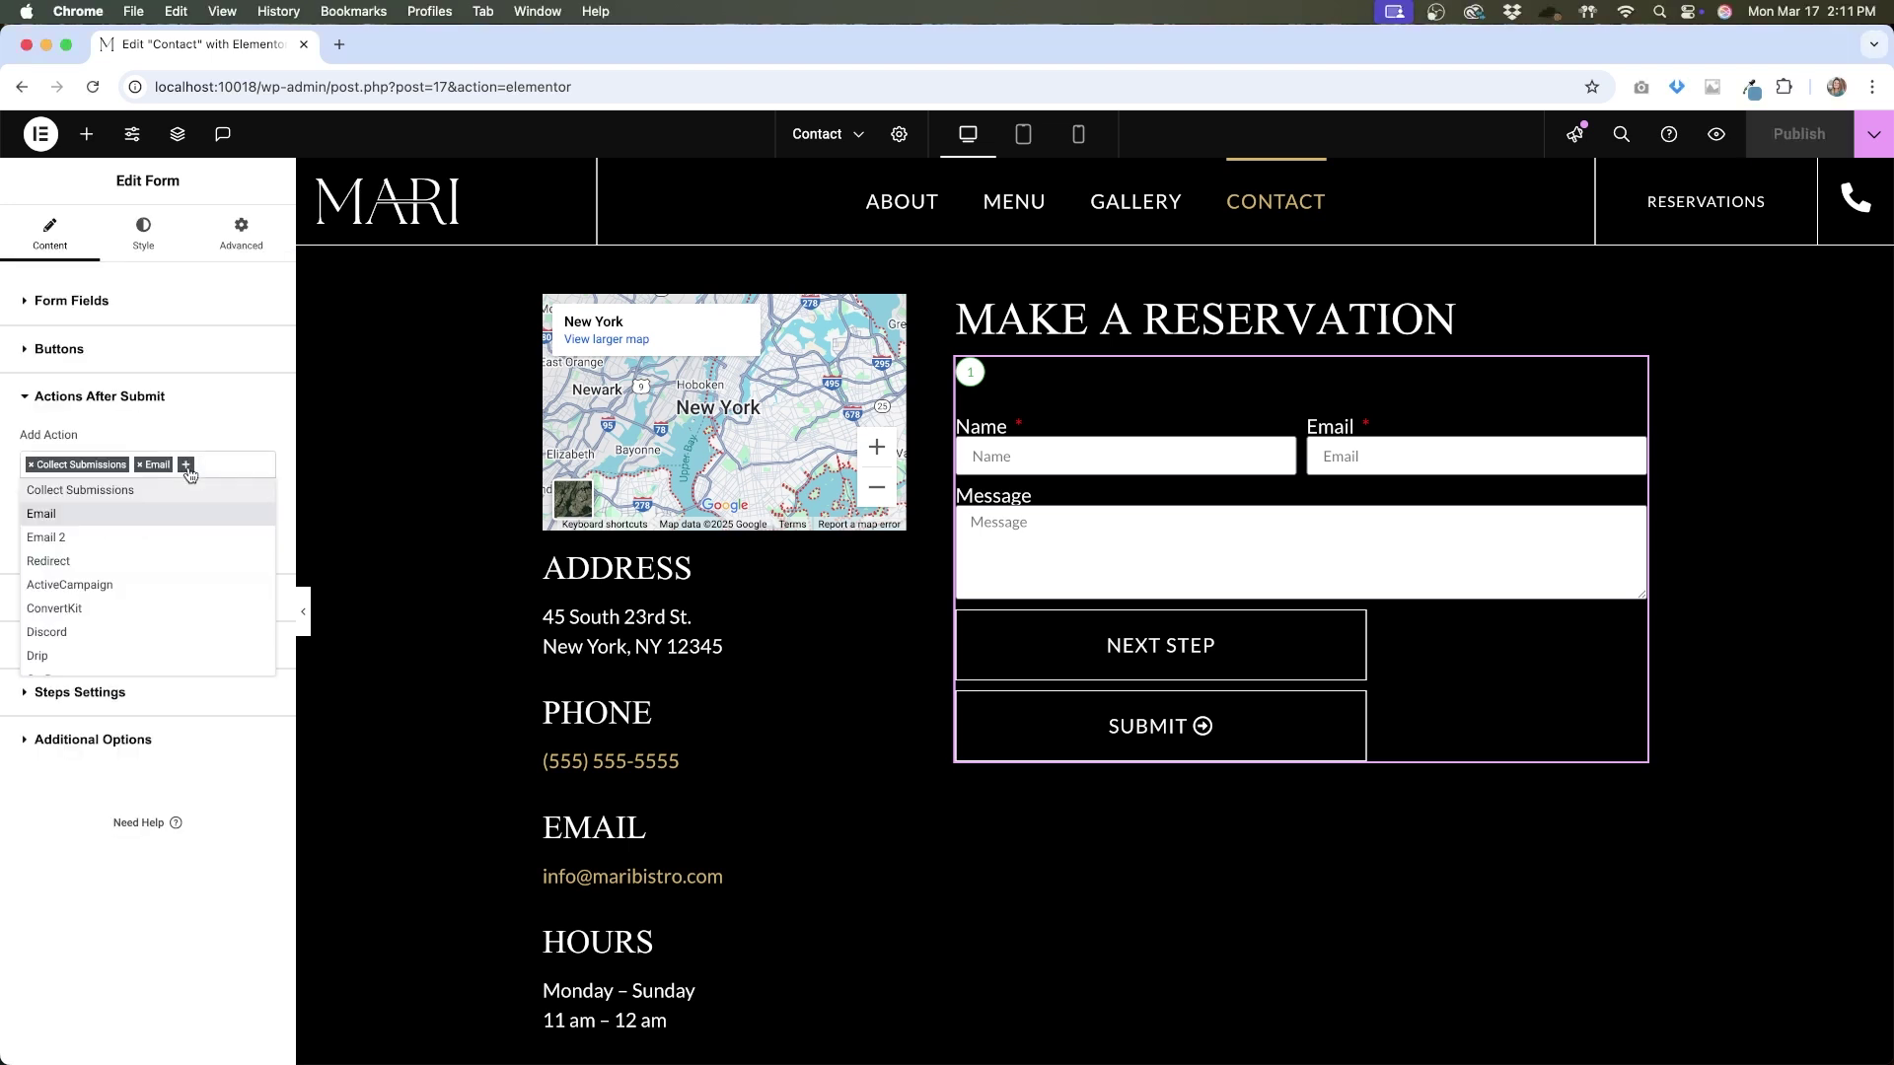
{"action": "left_click", "coordinate": [72, 539]}
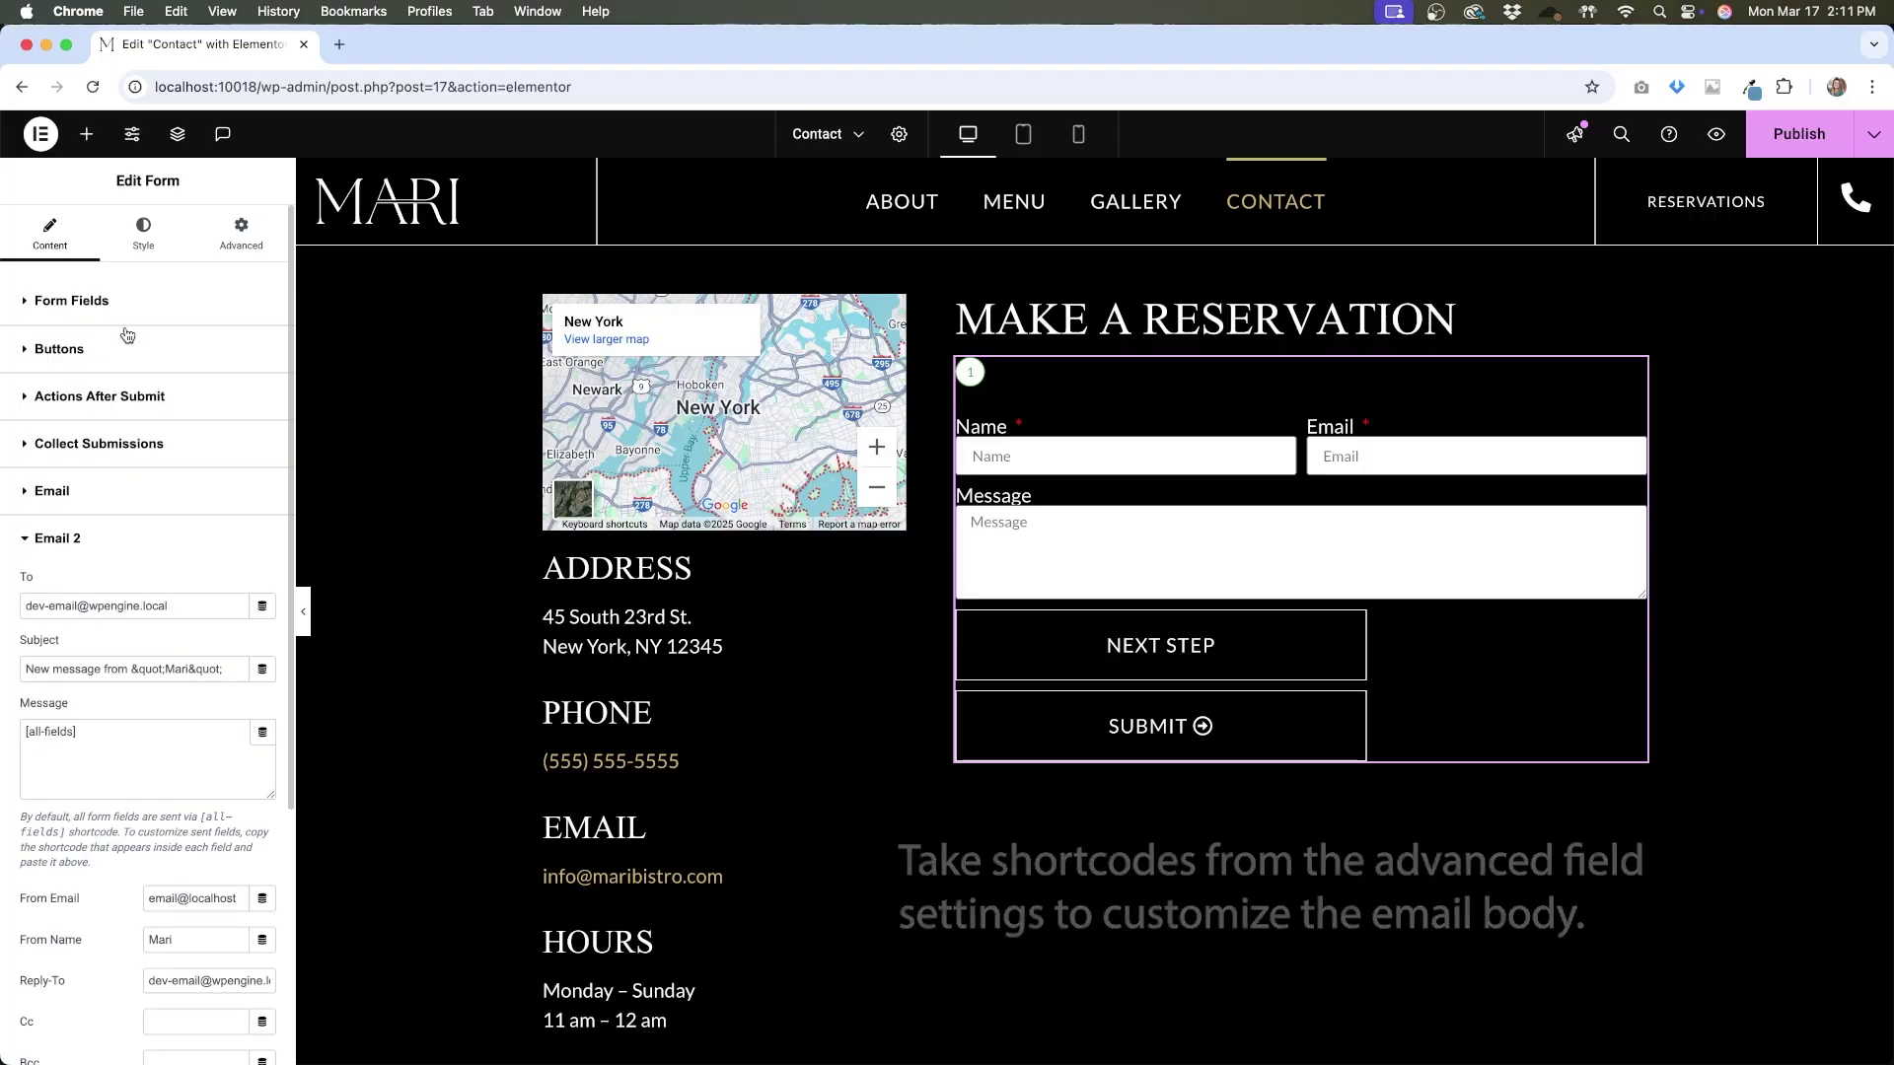
Copy the Email field's shortcode [field id="email"] from its Advanced tab
{"action": "left_click", "coordinate": [126, 310]}
{"action": "left_click", "coordinate": [135, 522]}
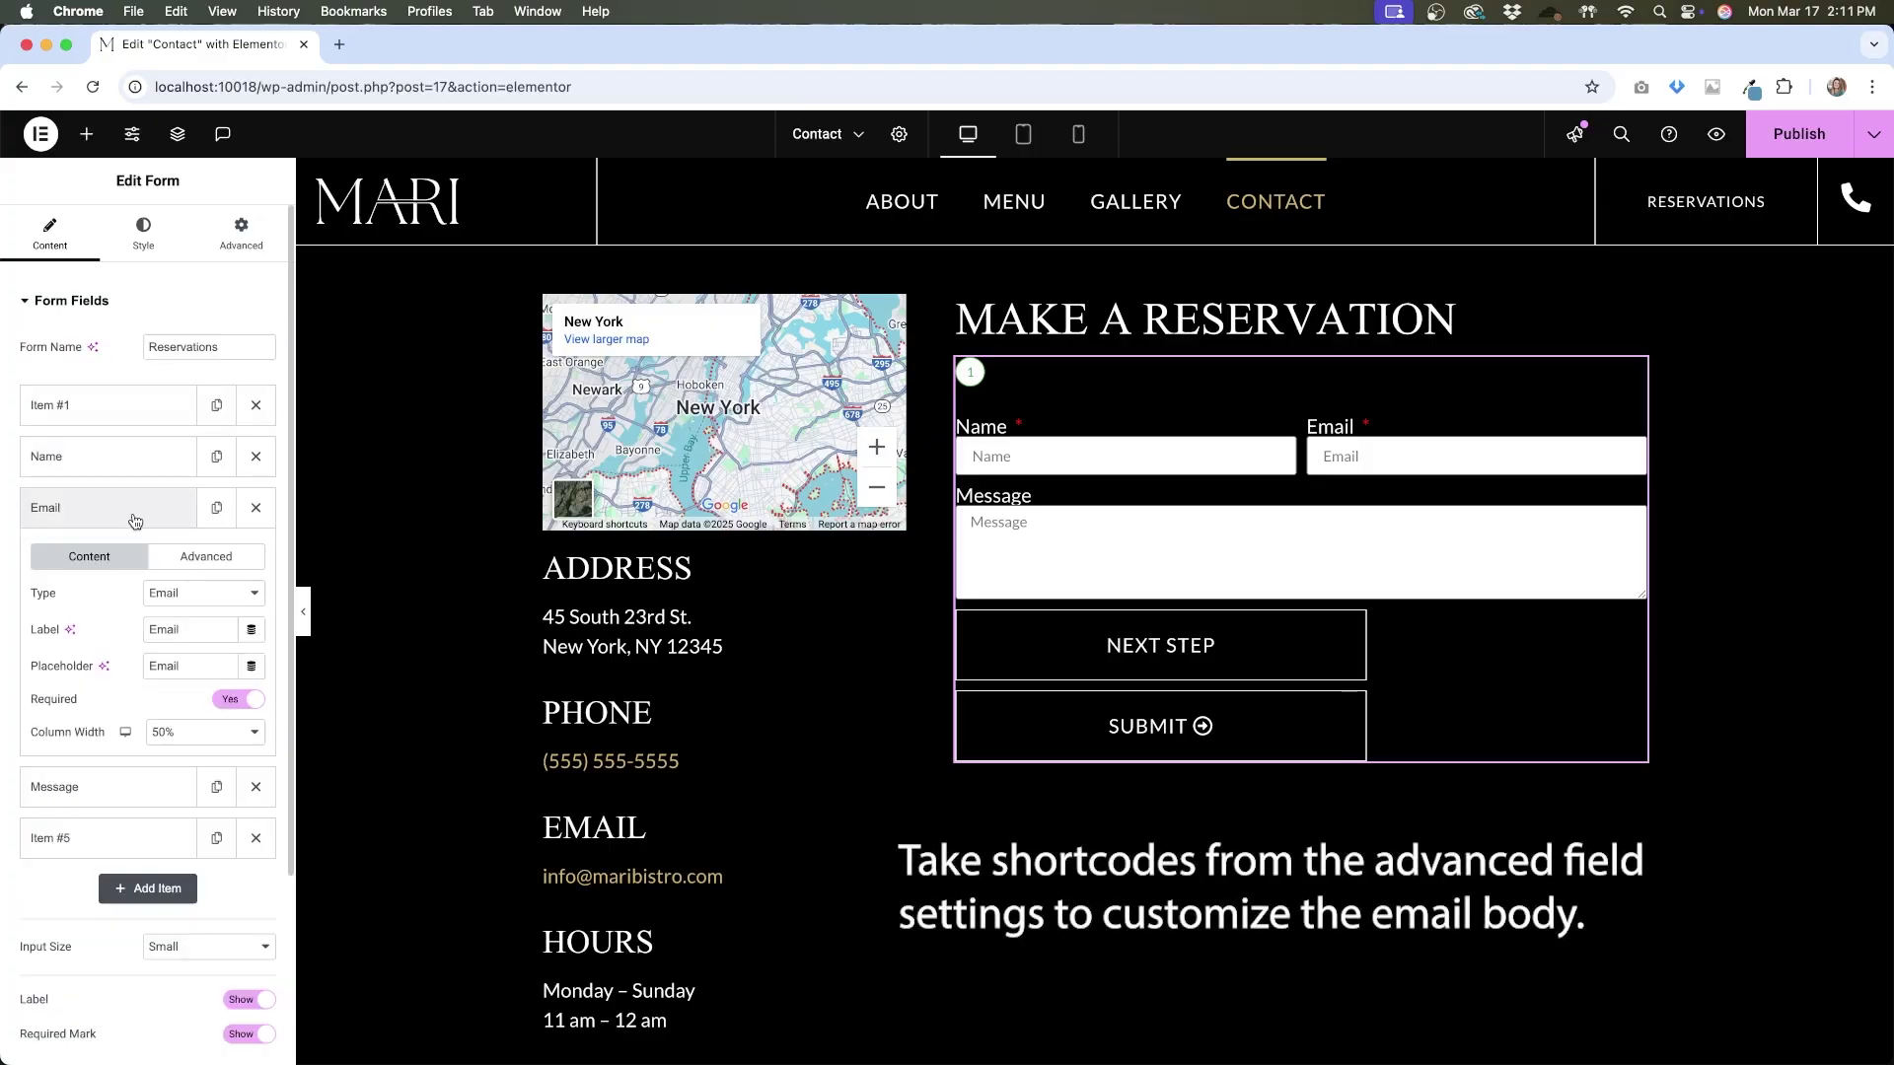
{"action": "left_click", "coordinate": [206, 557]}
{"action": "left_click_drag", "start_coordinate": [233, 721], "coordinate": [118, 726]}
{"action": "key", "text": "super+c"}
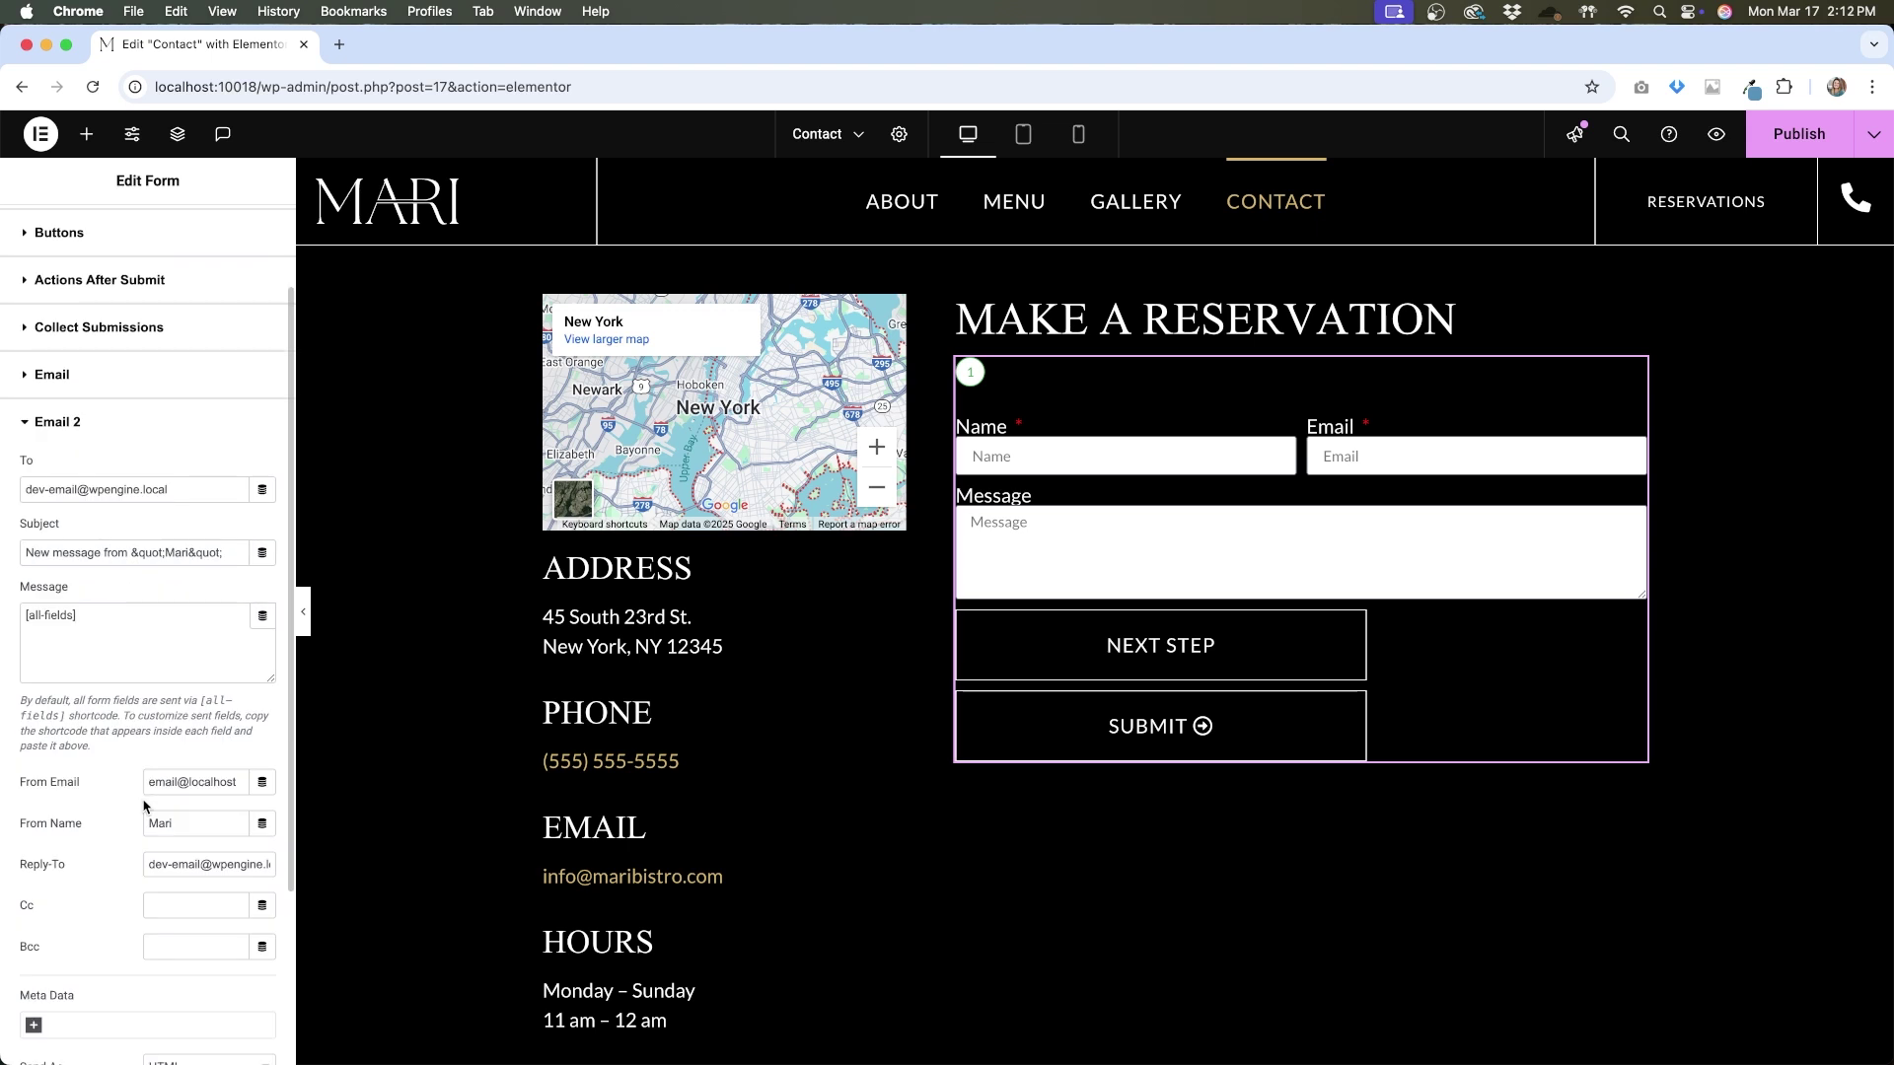
{"action": "scroll", "coordinate": [144, 807], "scroll_direction": "down", "scroll_amount": 2}
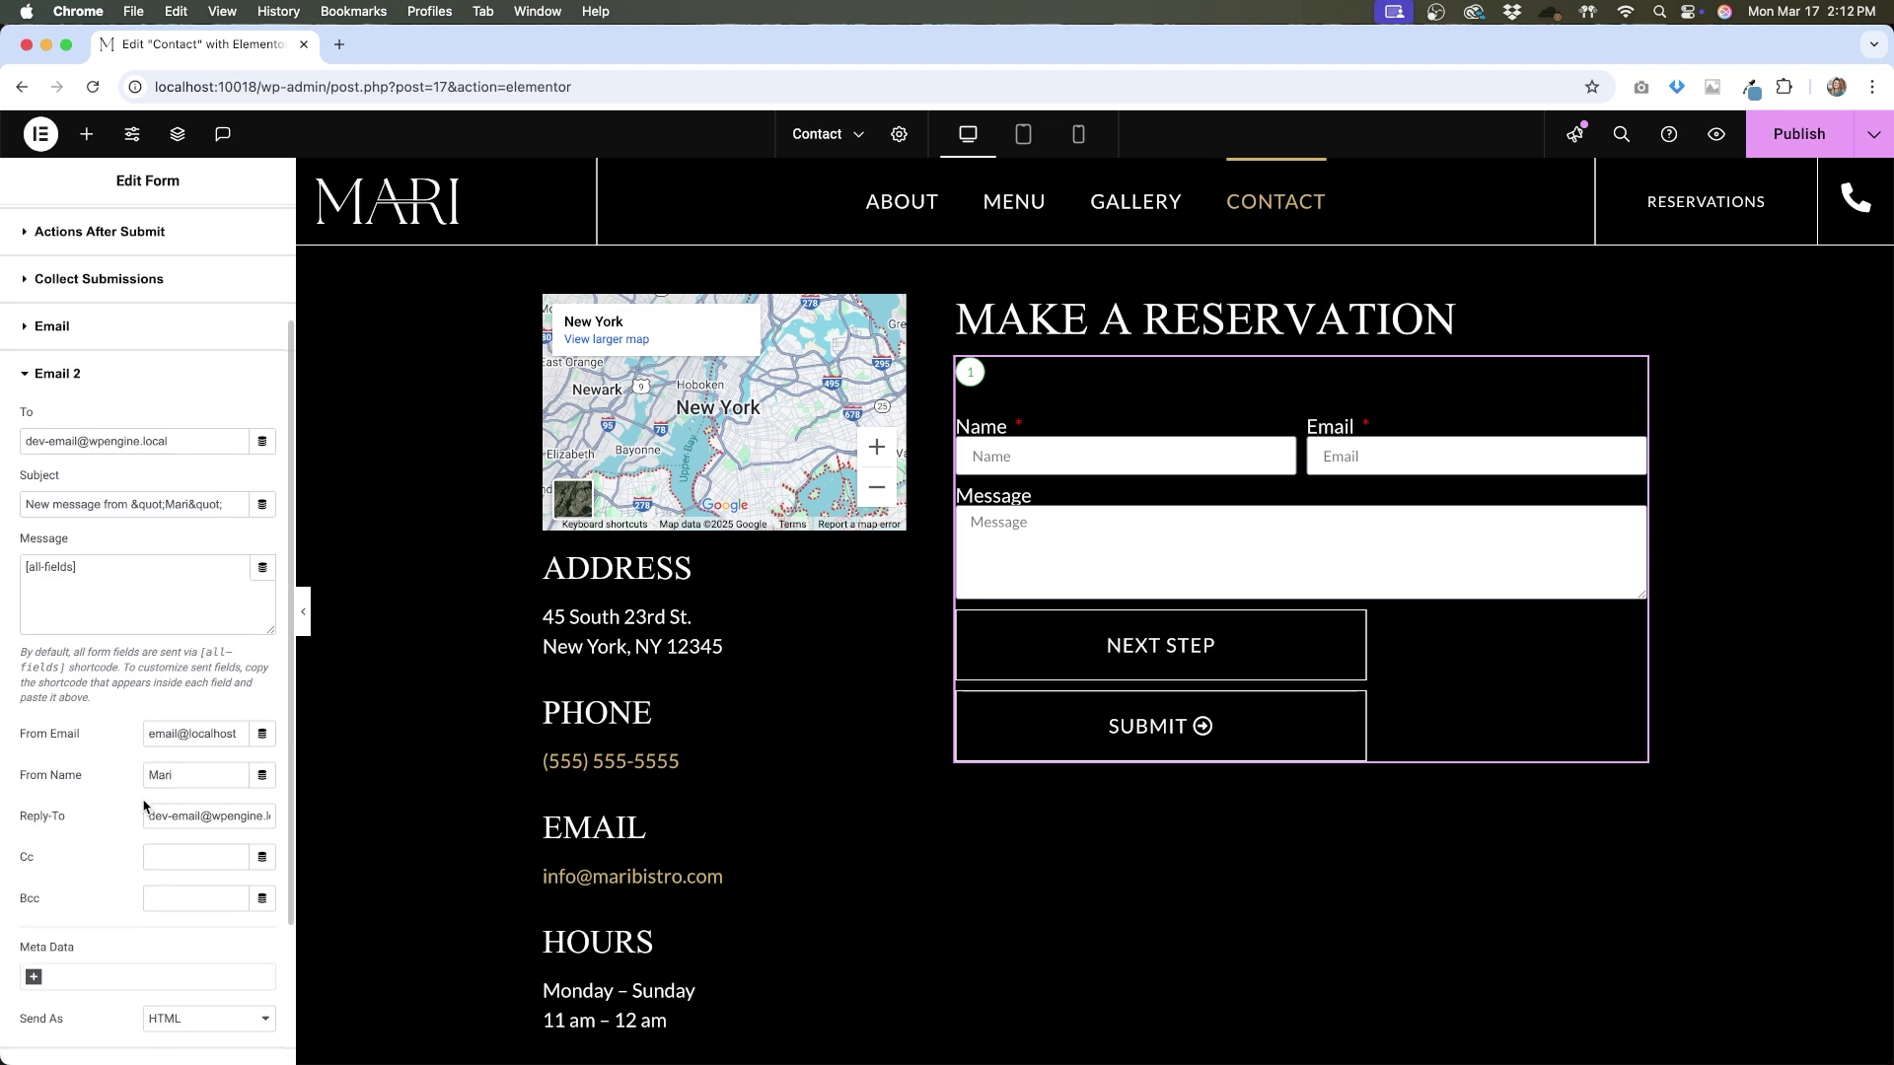
Paste the shortcode as Email 2's recipient and edit its message text
{"action": "left_click_drag", "start_coordinate": [173, 441], "coordinate": [12, 444]}
{"action": "key", "text": "super+v"}
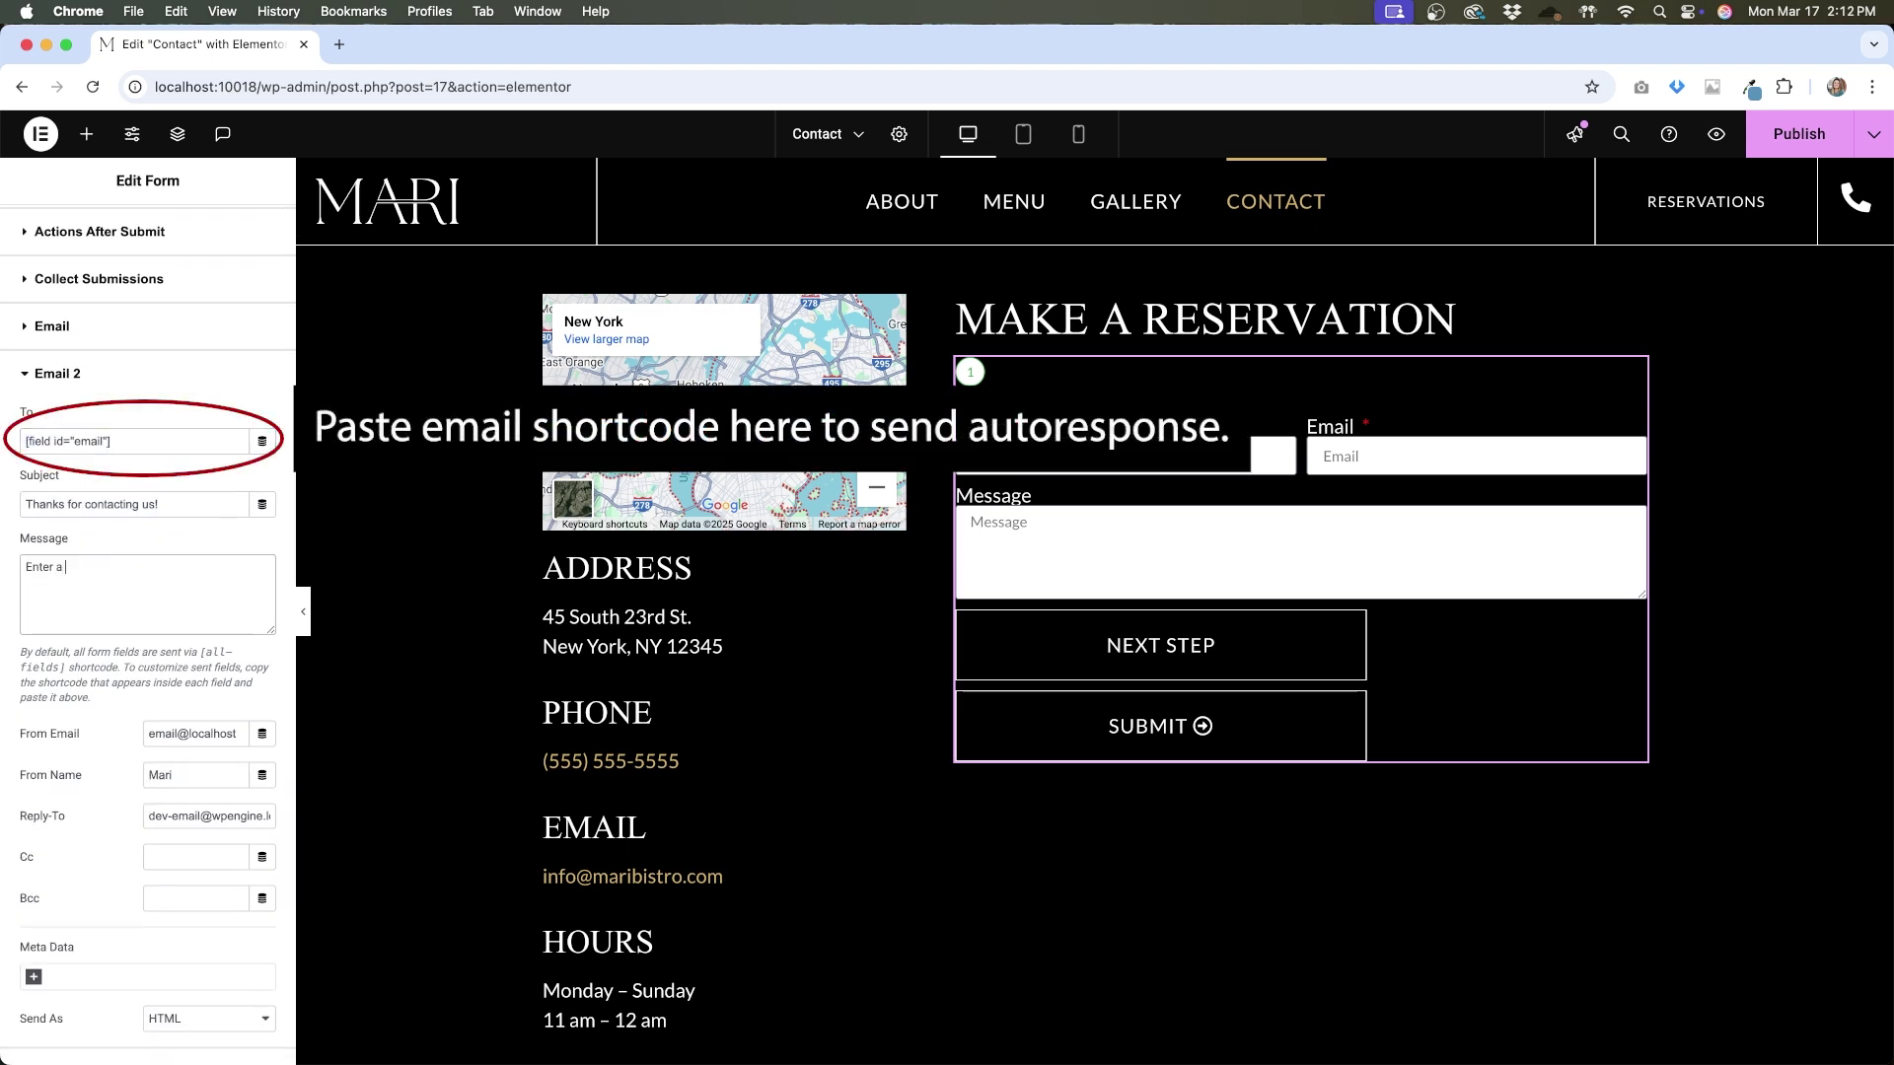
{"action": "type", "text": "message her"}
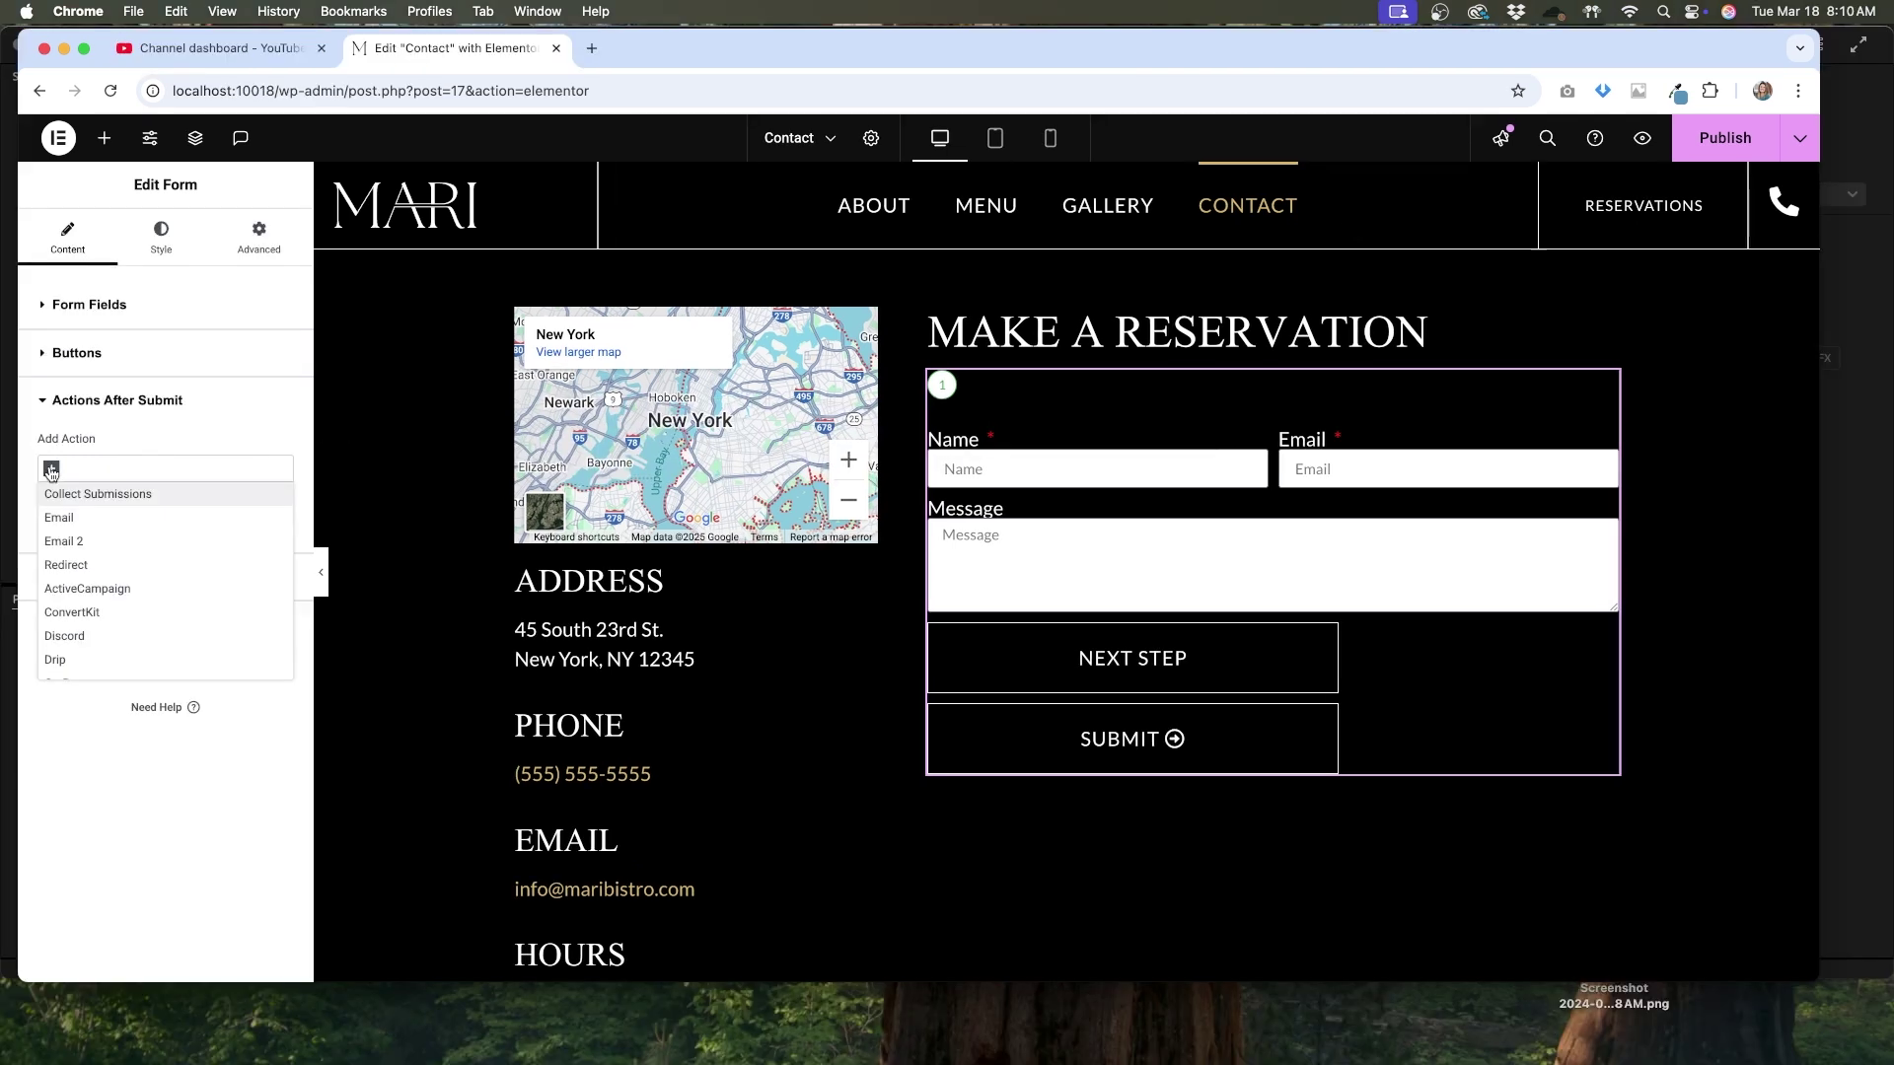
Add a Redirect after-submit action, browse the other available actions, then go to the Integrations settings
{"action": "left_click", "coordinate": [78, 566]}
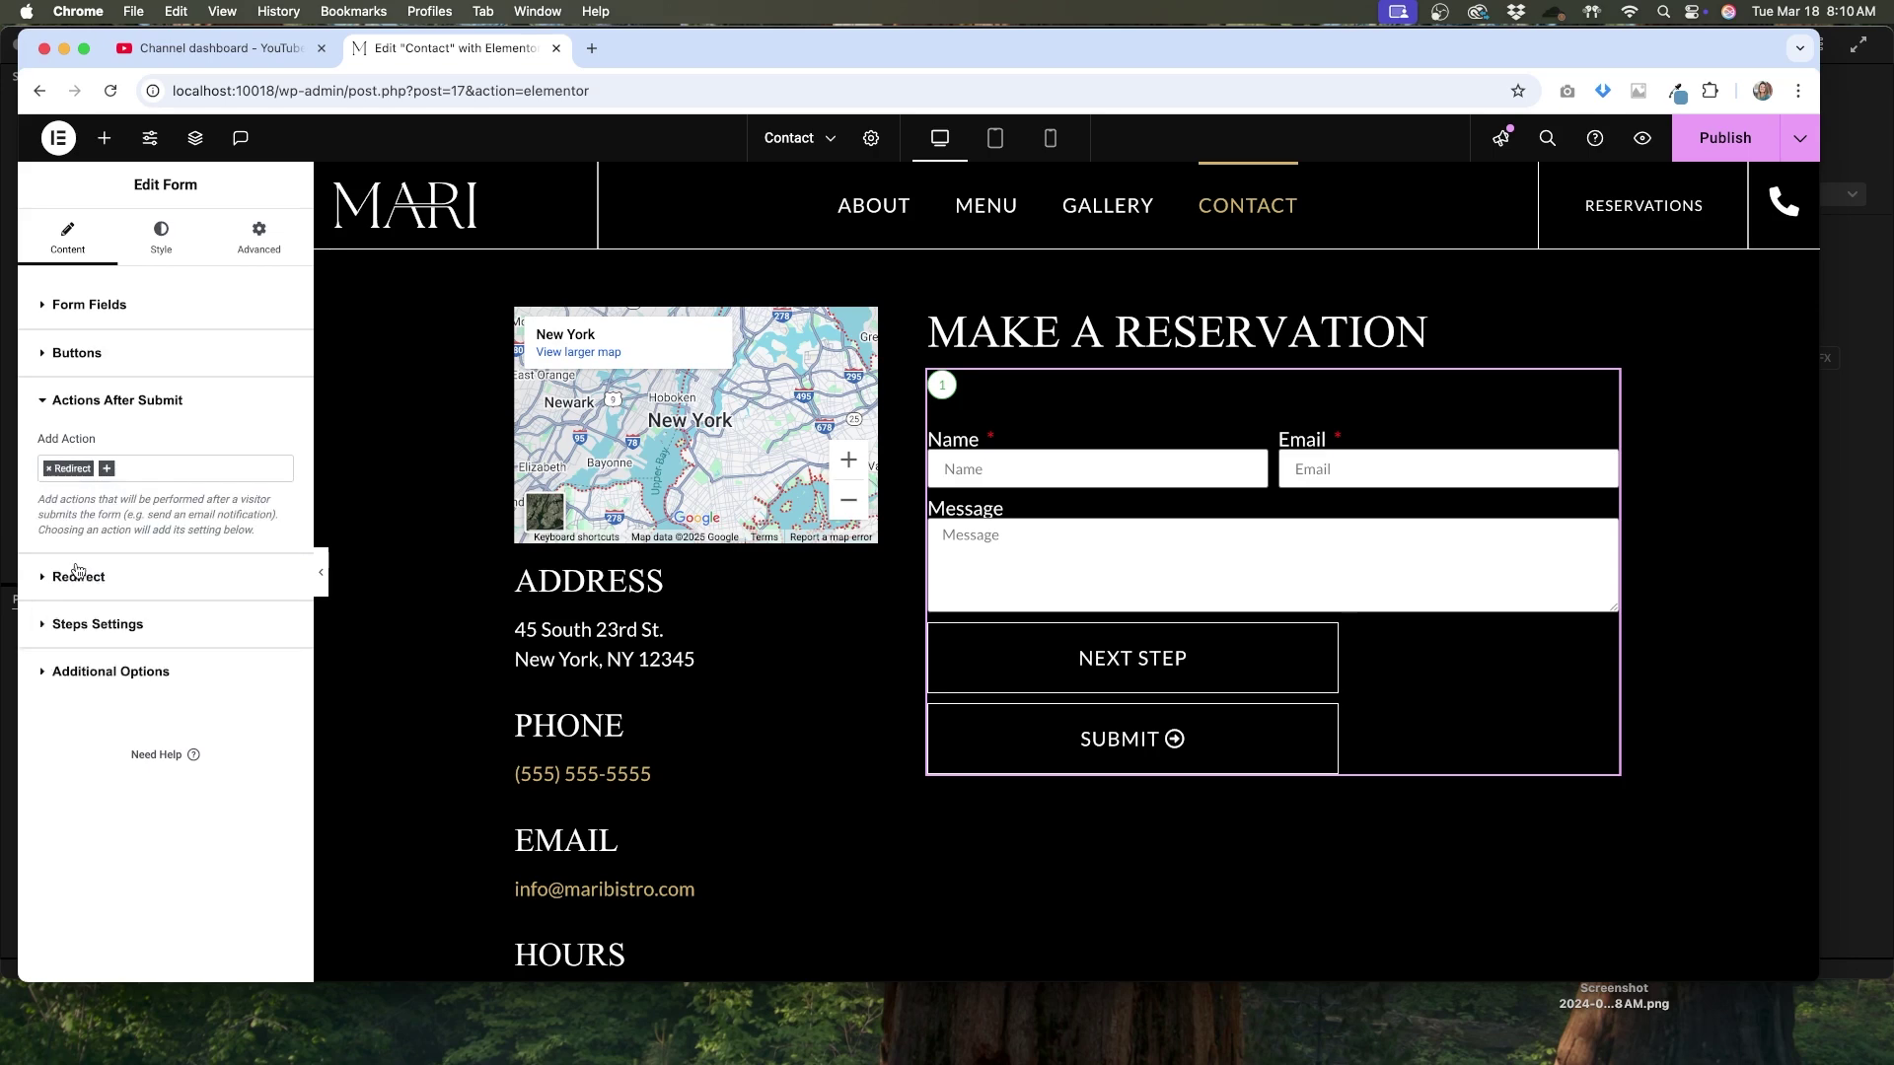
{"action": "left_click", "coordinate": [139, 593]}
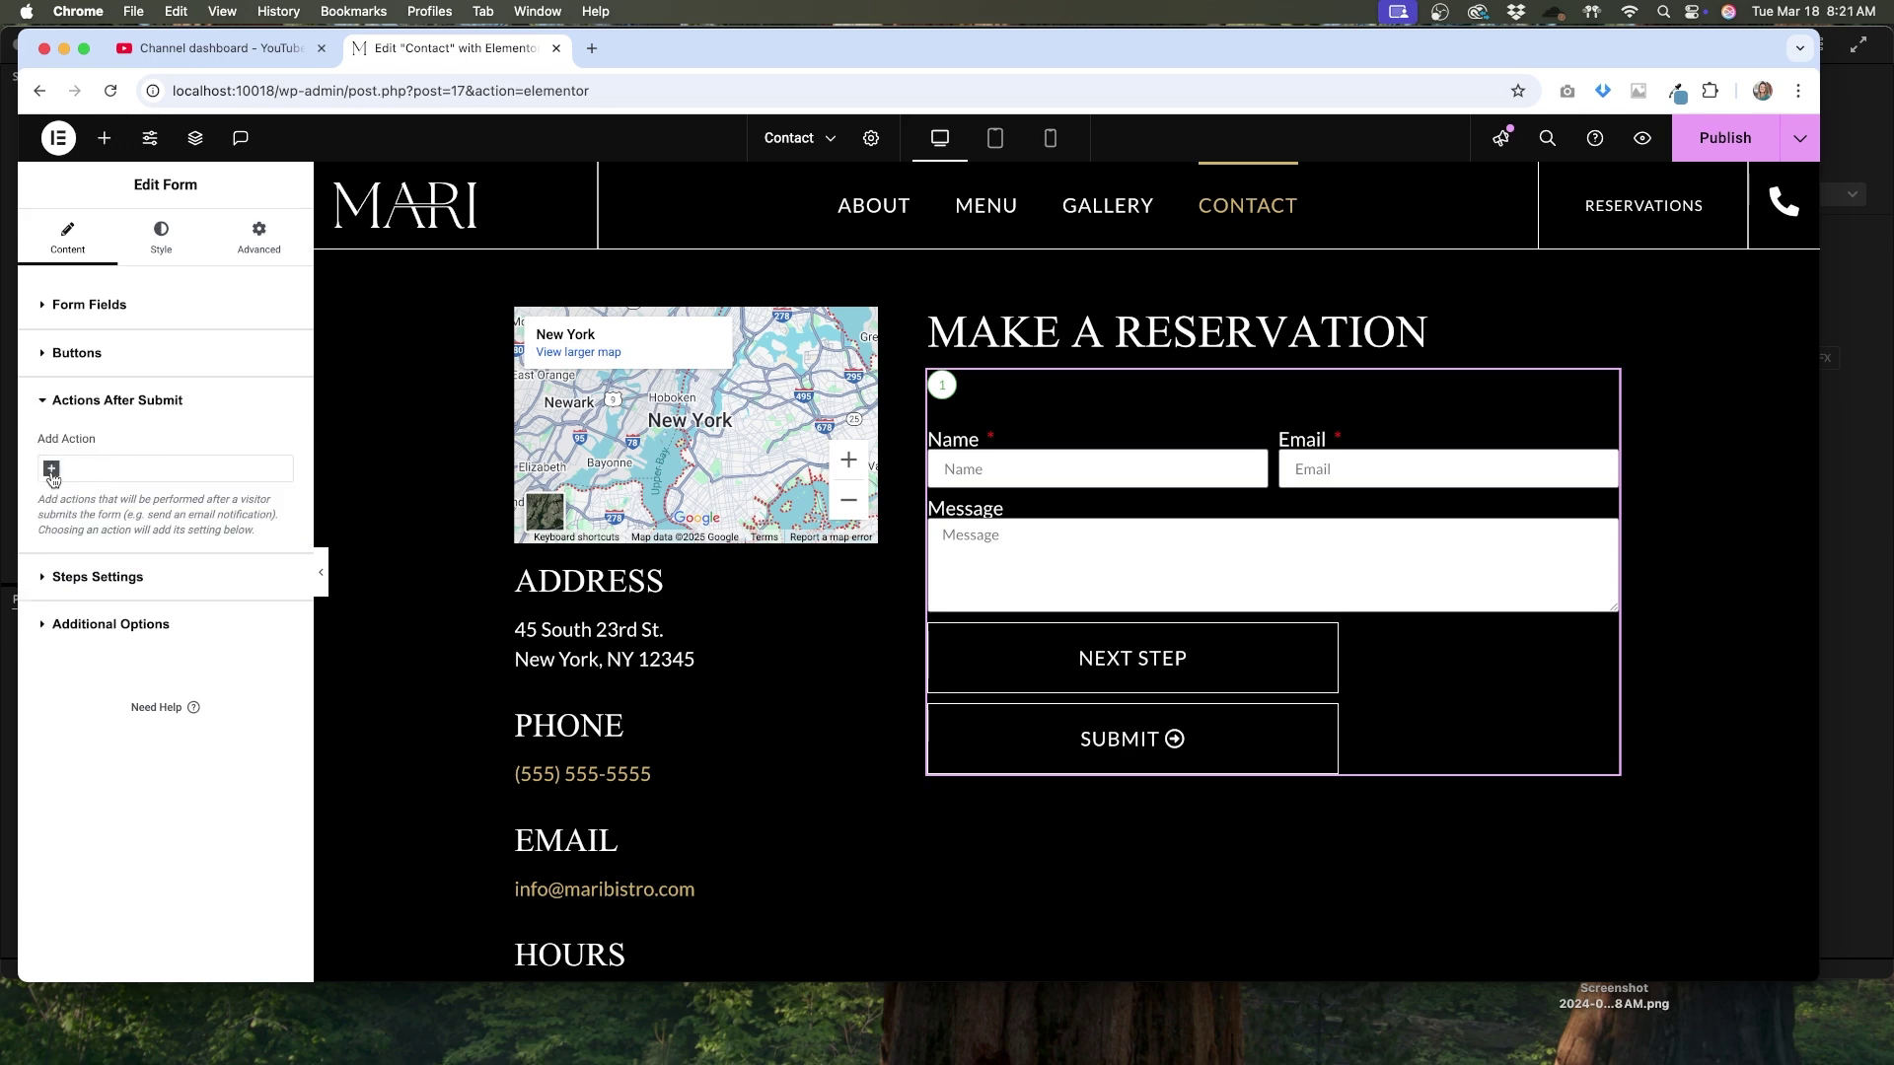
{"action": "left_click", "coordinate": [52, 471]}
{"action": "scroll", "coordinate": [100, 597], "scroll_direction": "down", "scroll_amount": 1}
{"action": "scroll", "coordinate": [99, 597], "scroll_direction": "down", "scroll_amount": 5}
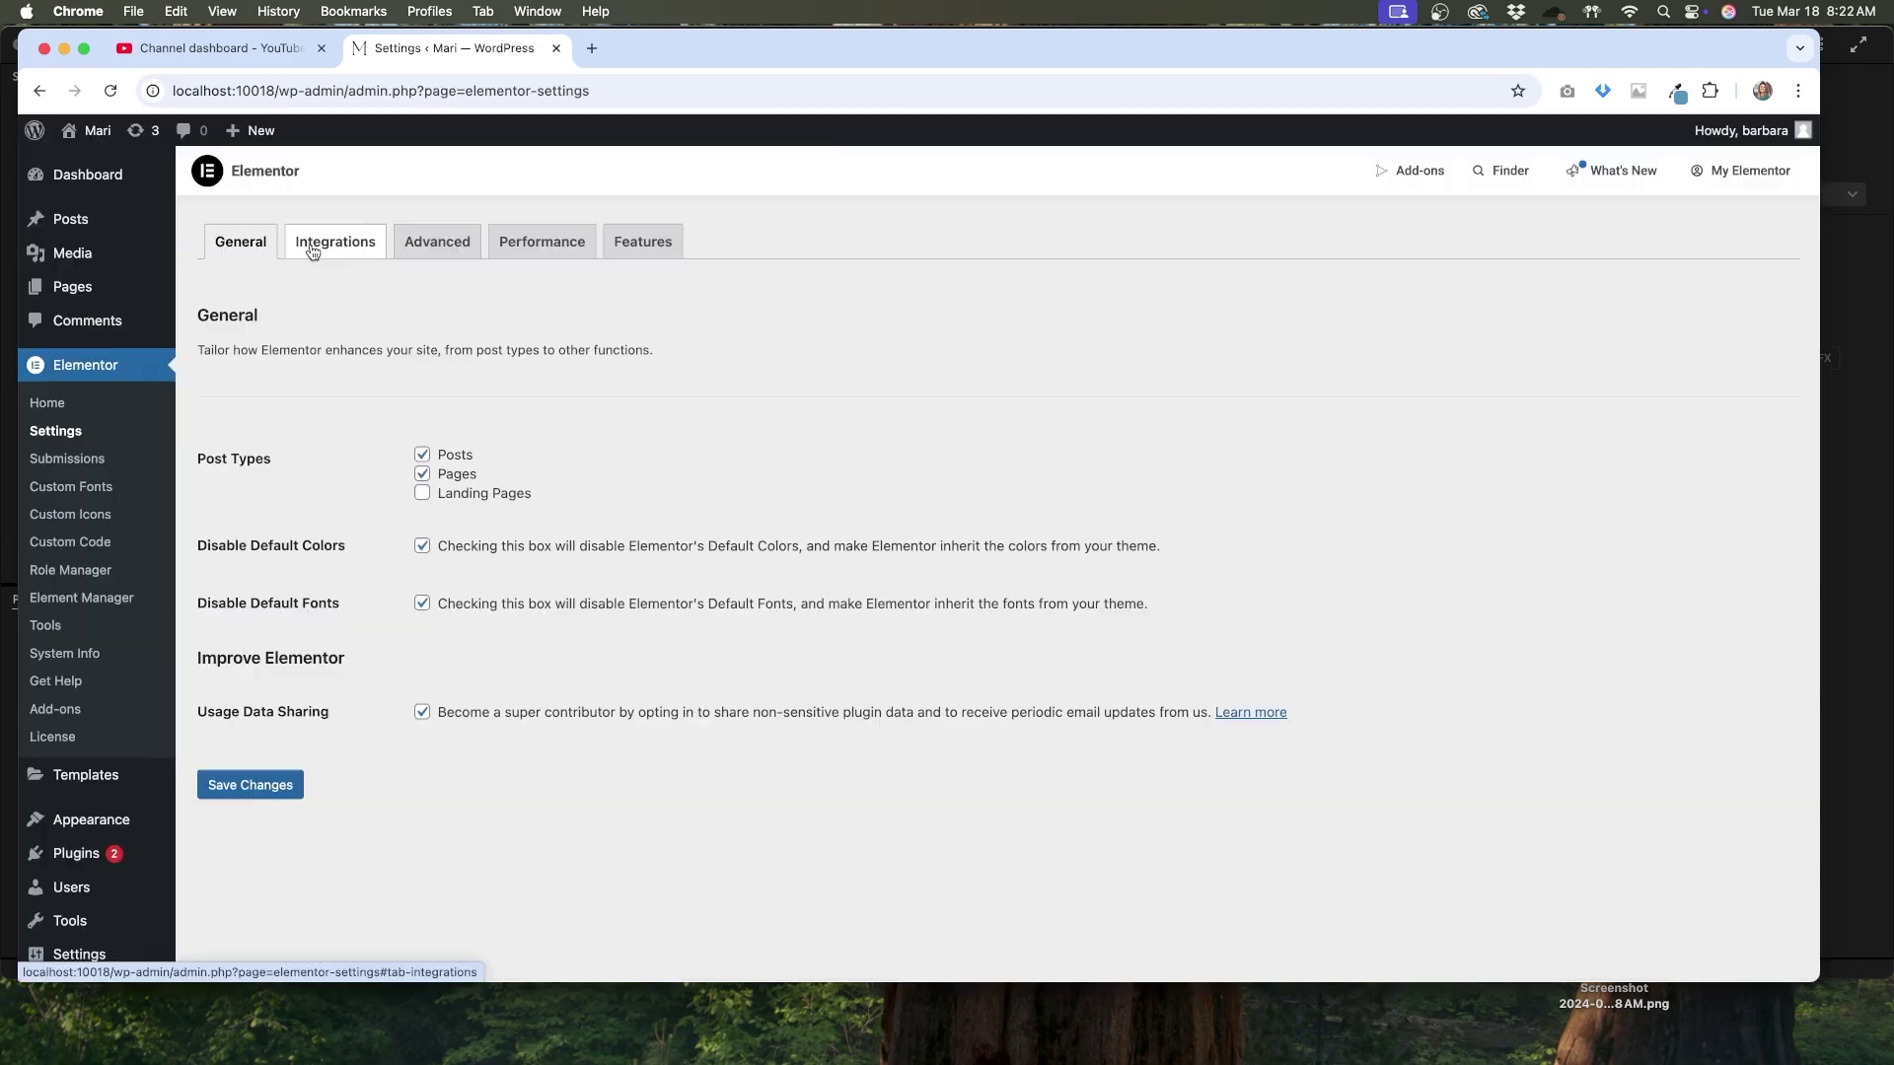
{"action": "left_click", "coordinate": [325, 245]}
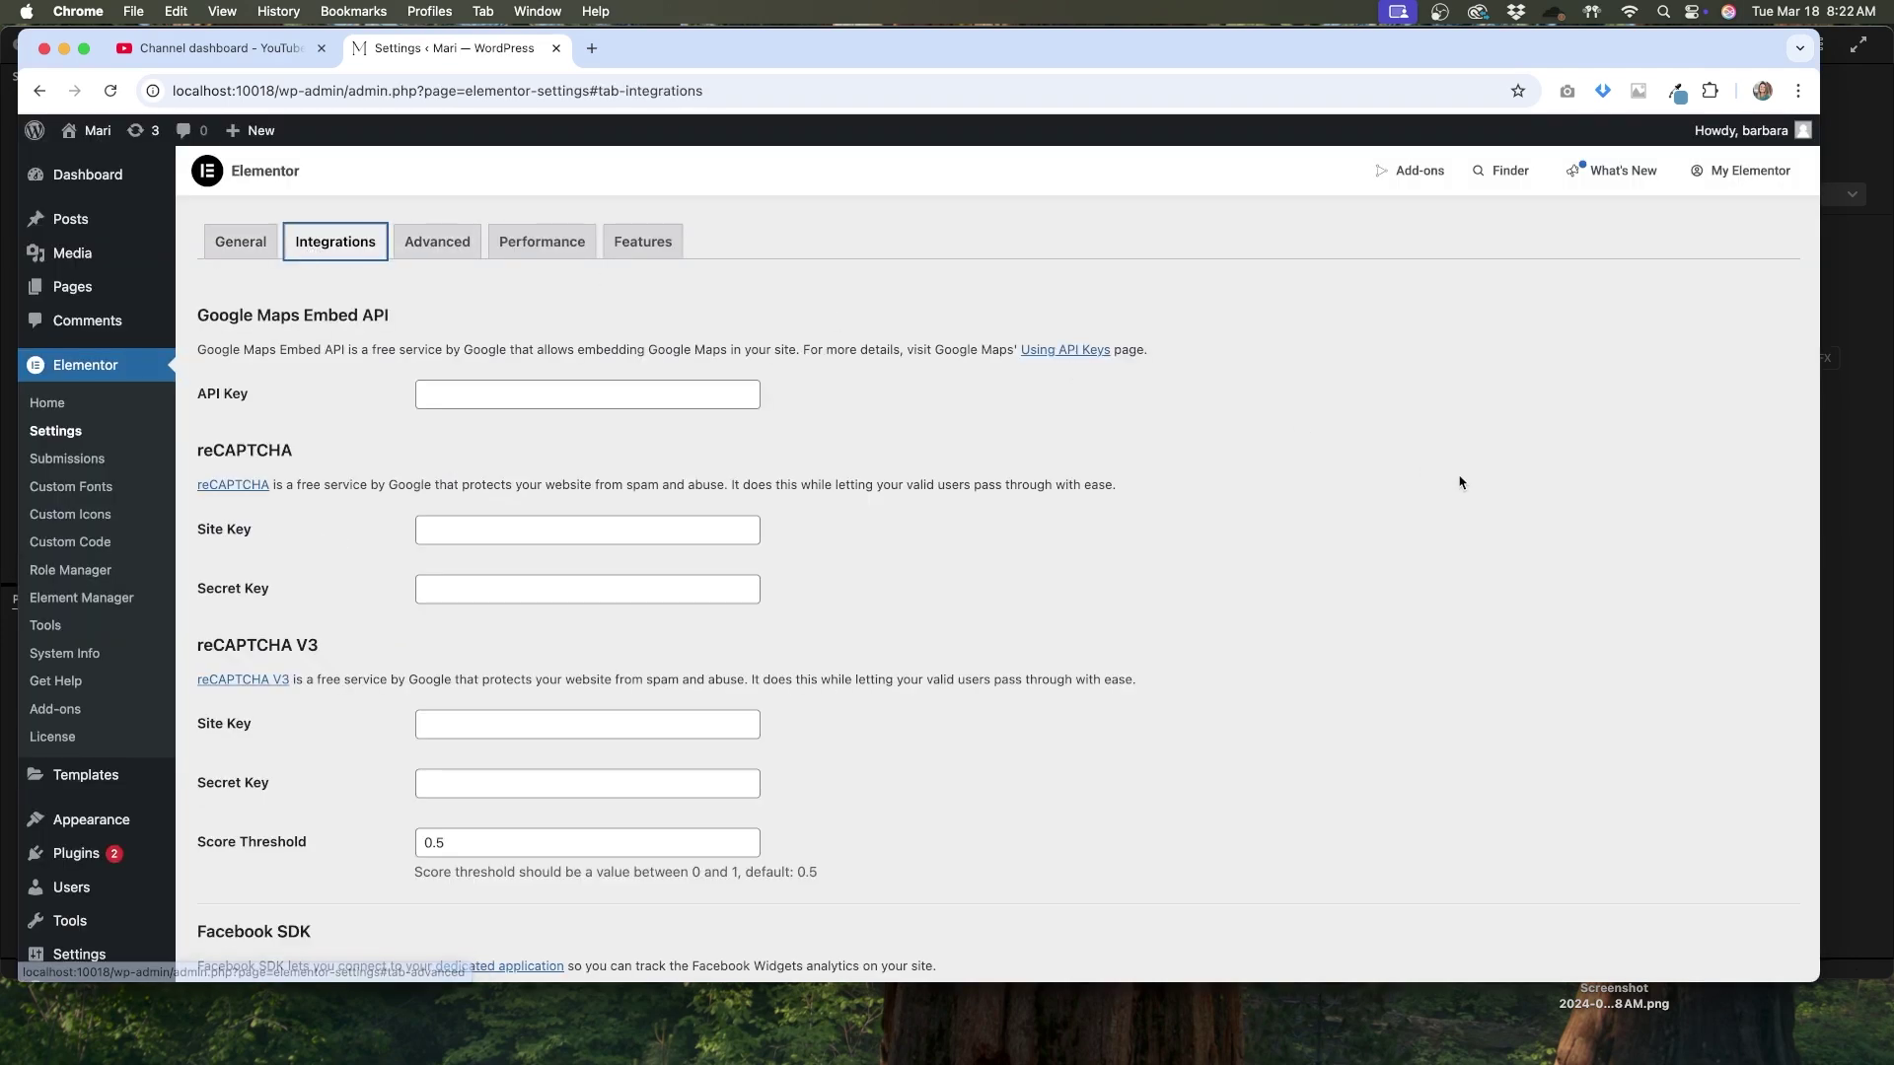
{"action": "scroll", "coordinate": [1459, 482], "scroll_direction": "down", "scroll_amount": 8}
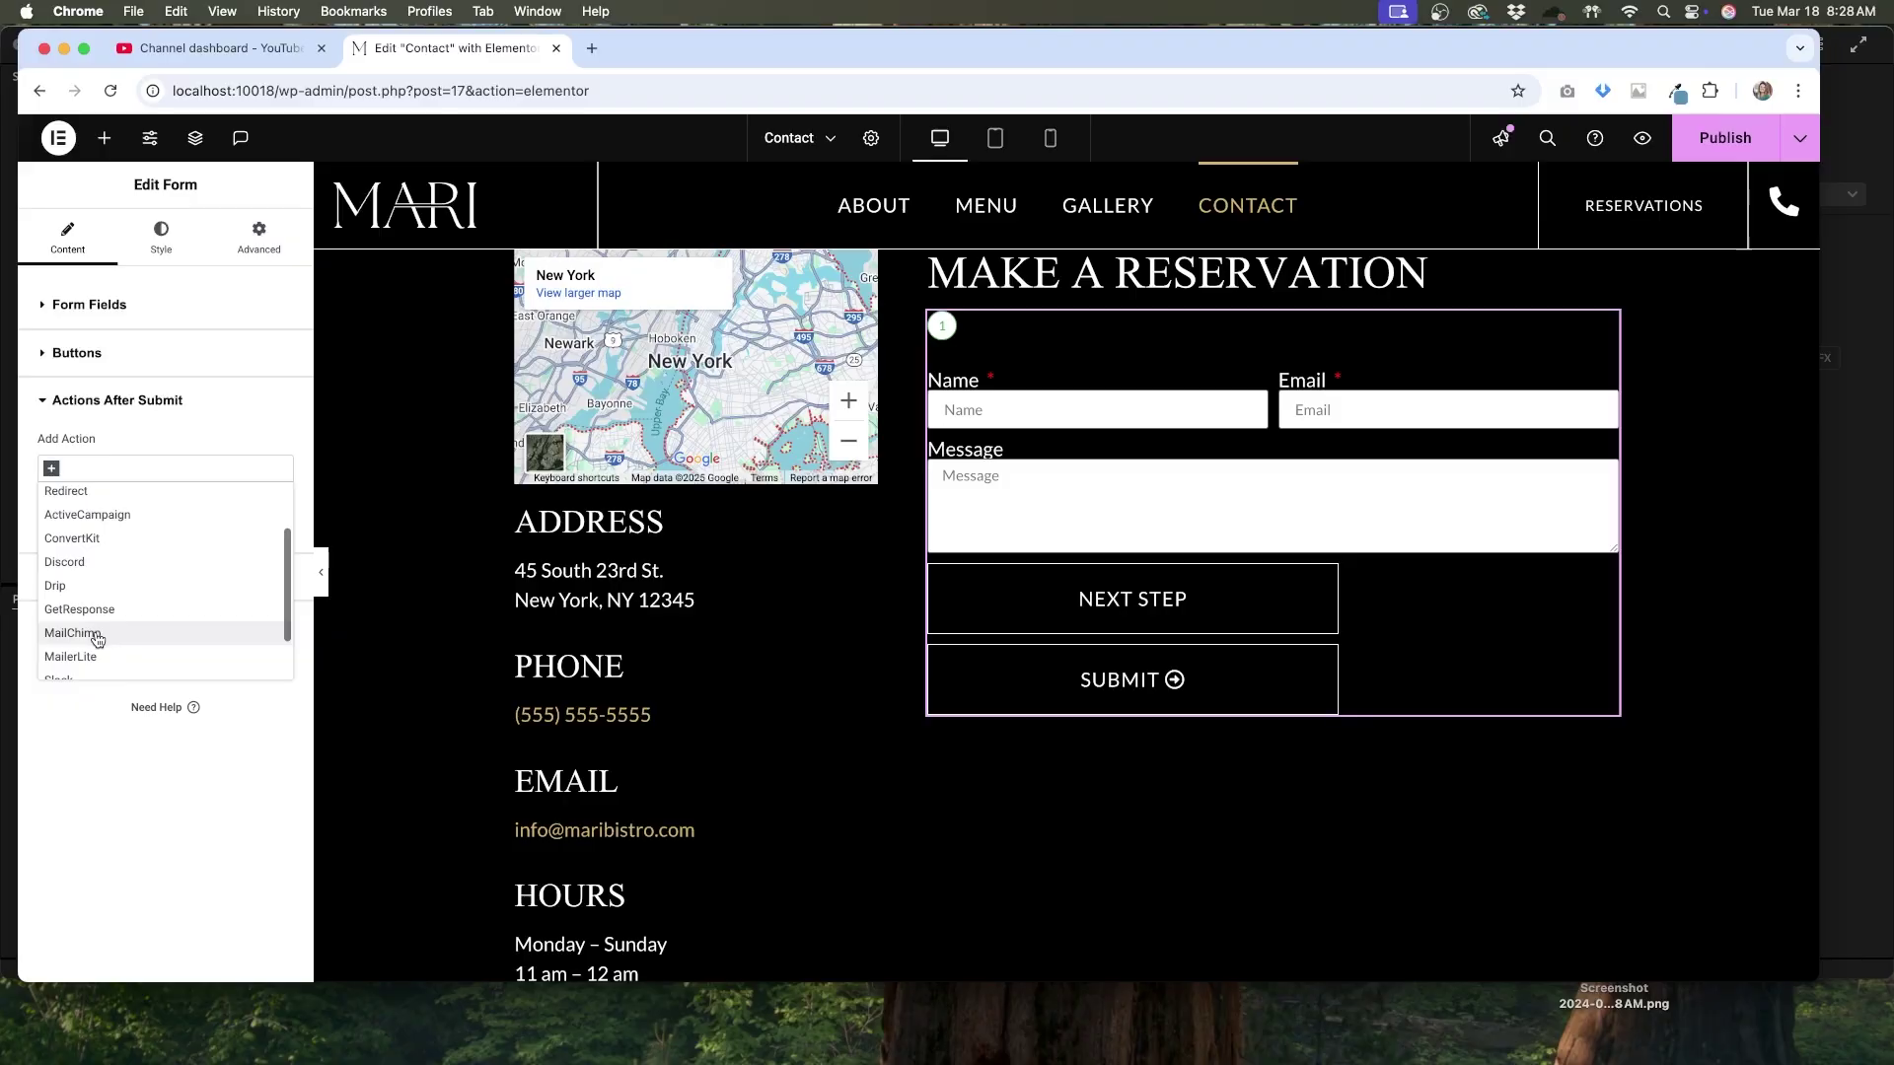
Add MailChimp and Webhook after-submit actions, leaving the Webhook's Advanced Data switched off
{"action": "left_click", "coordinate": [96, 592]}
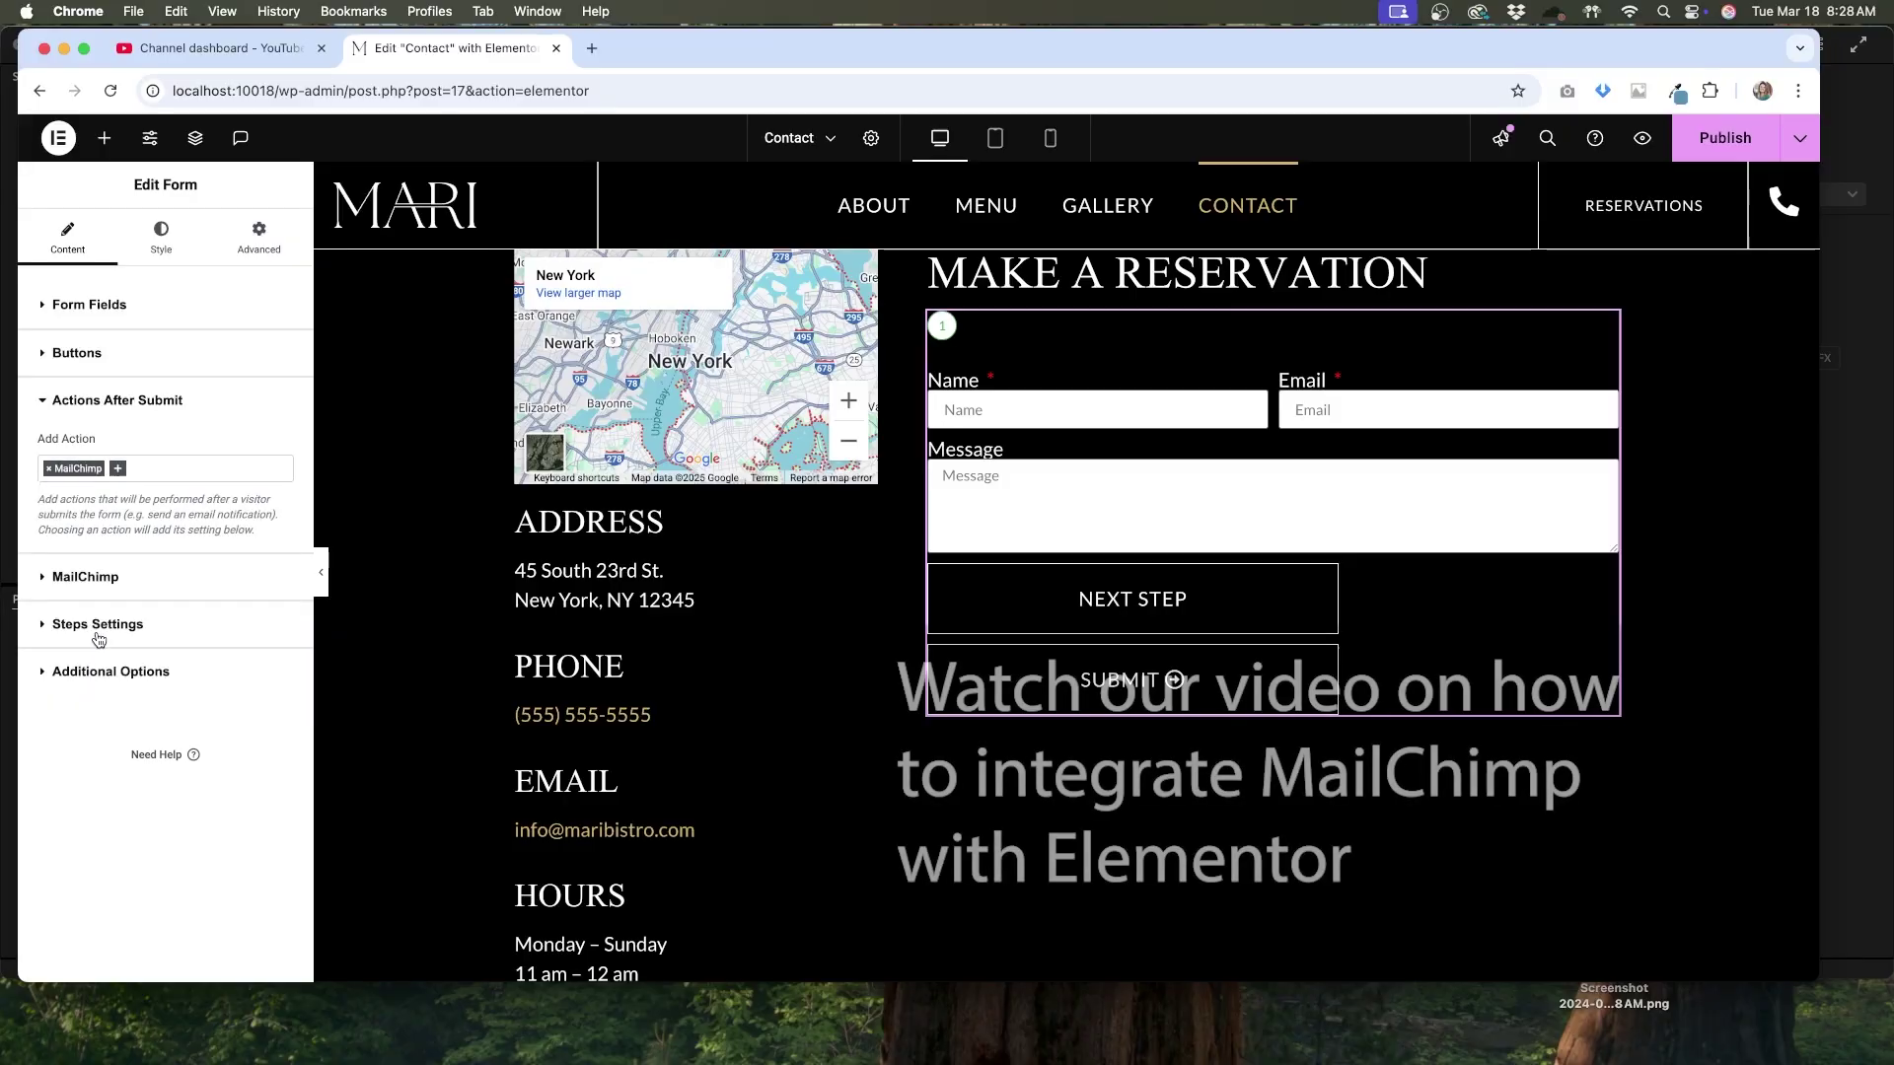
{"action": "left_click", "coordinate": [95, 588]}
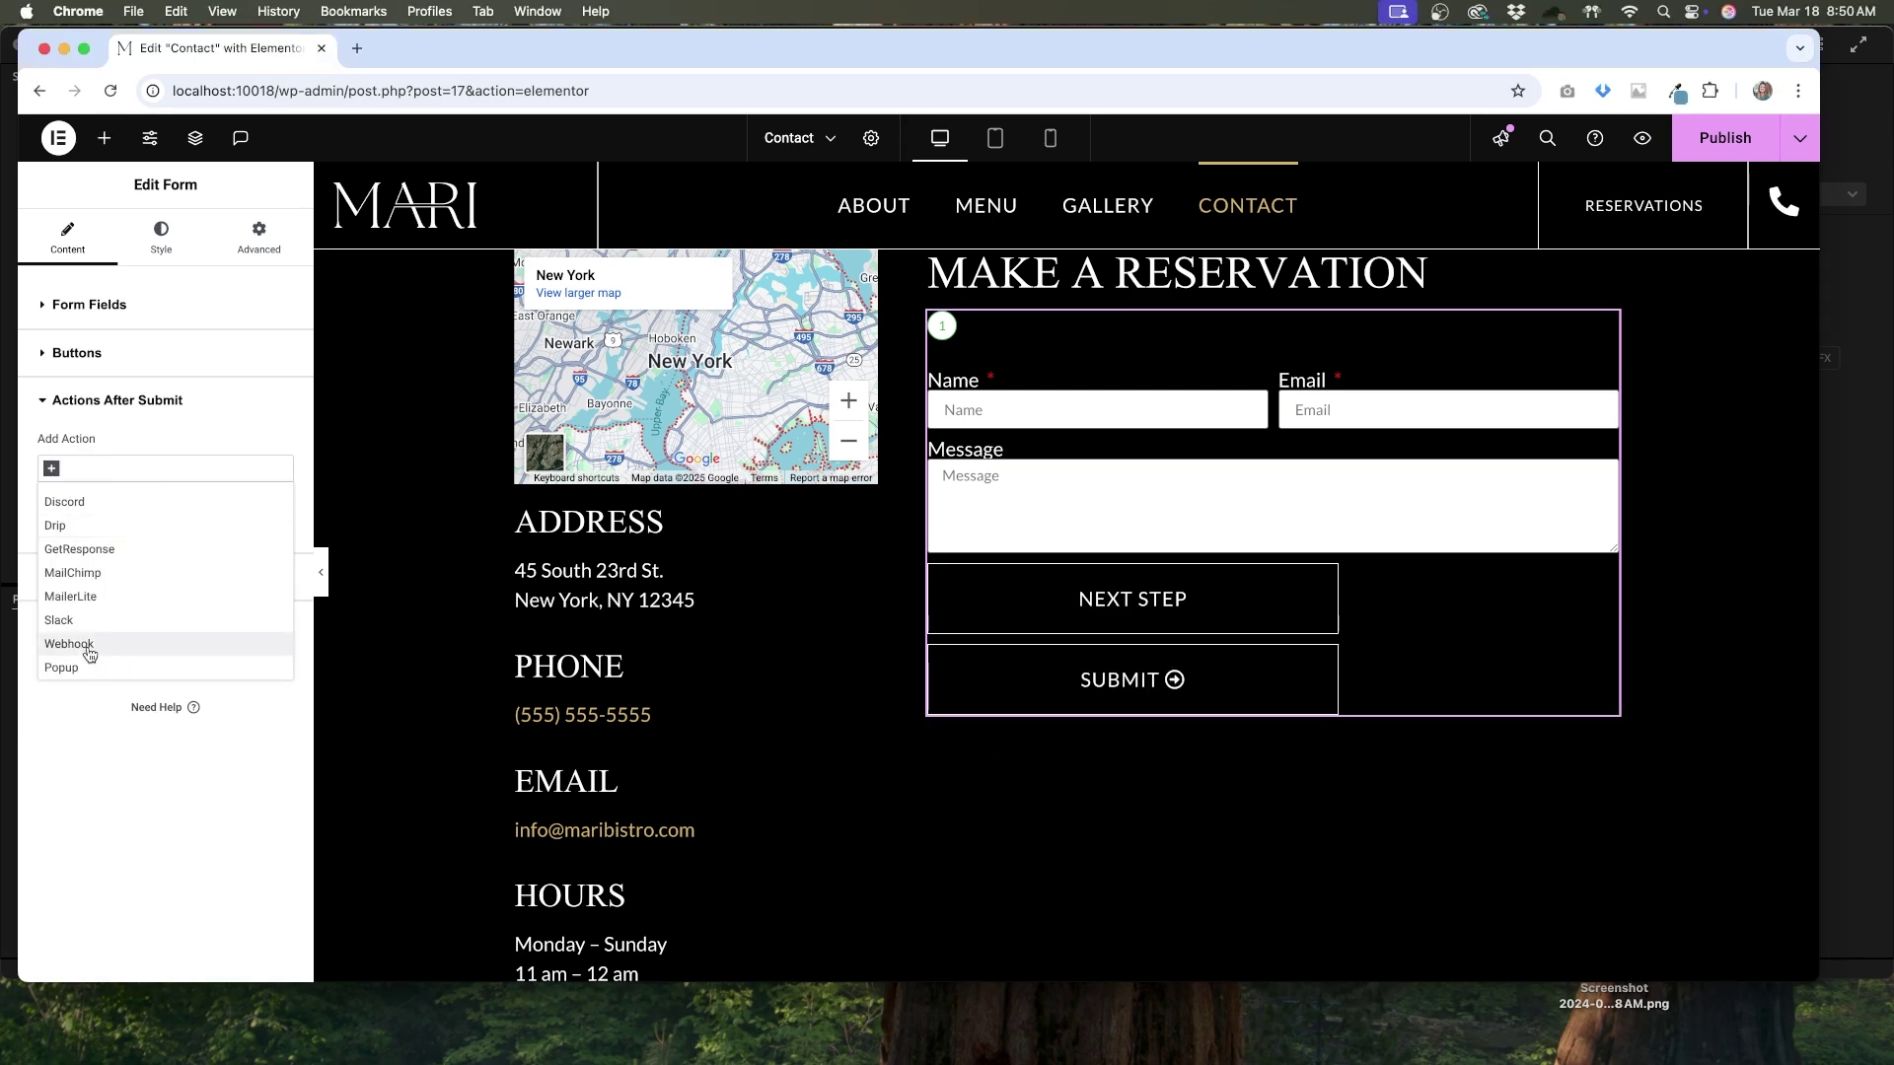
{"action": "left_click", "coordinate": [90, 649]}
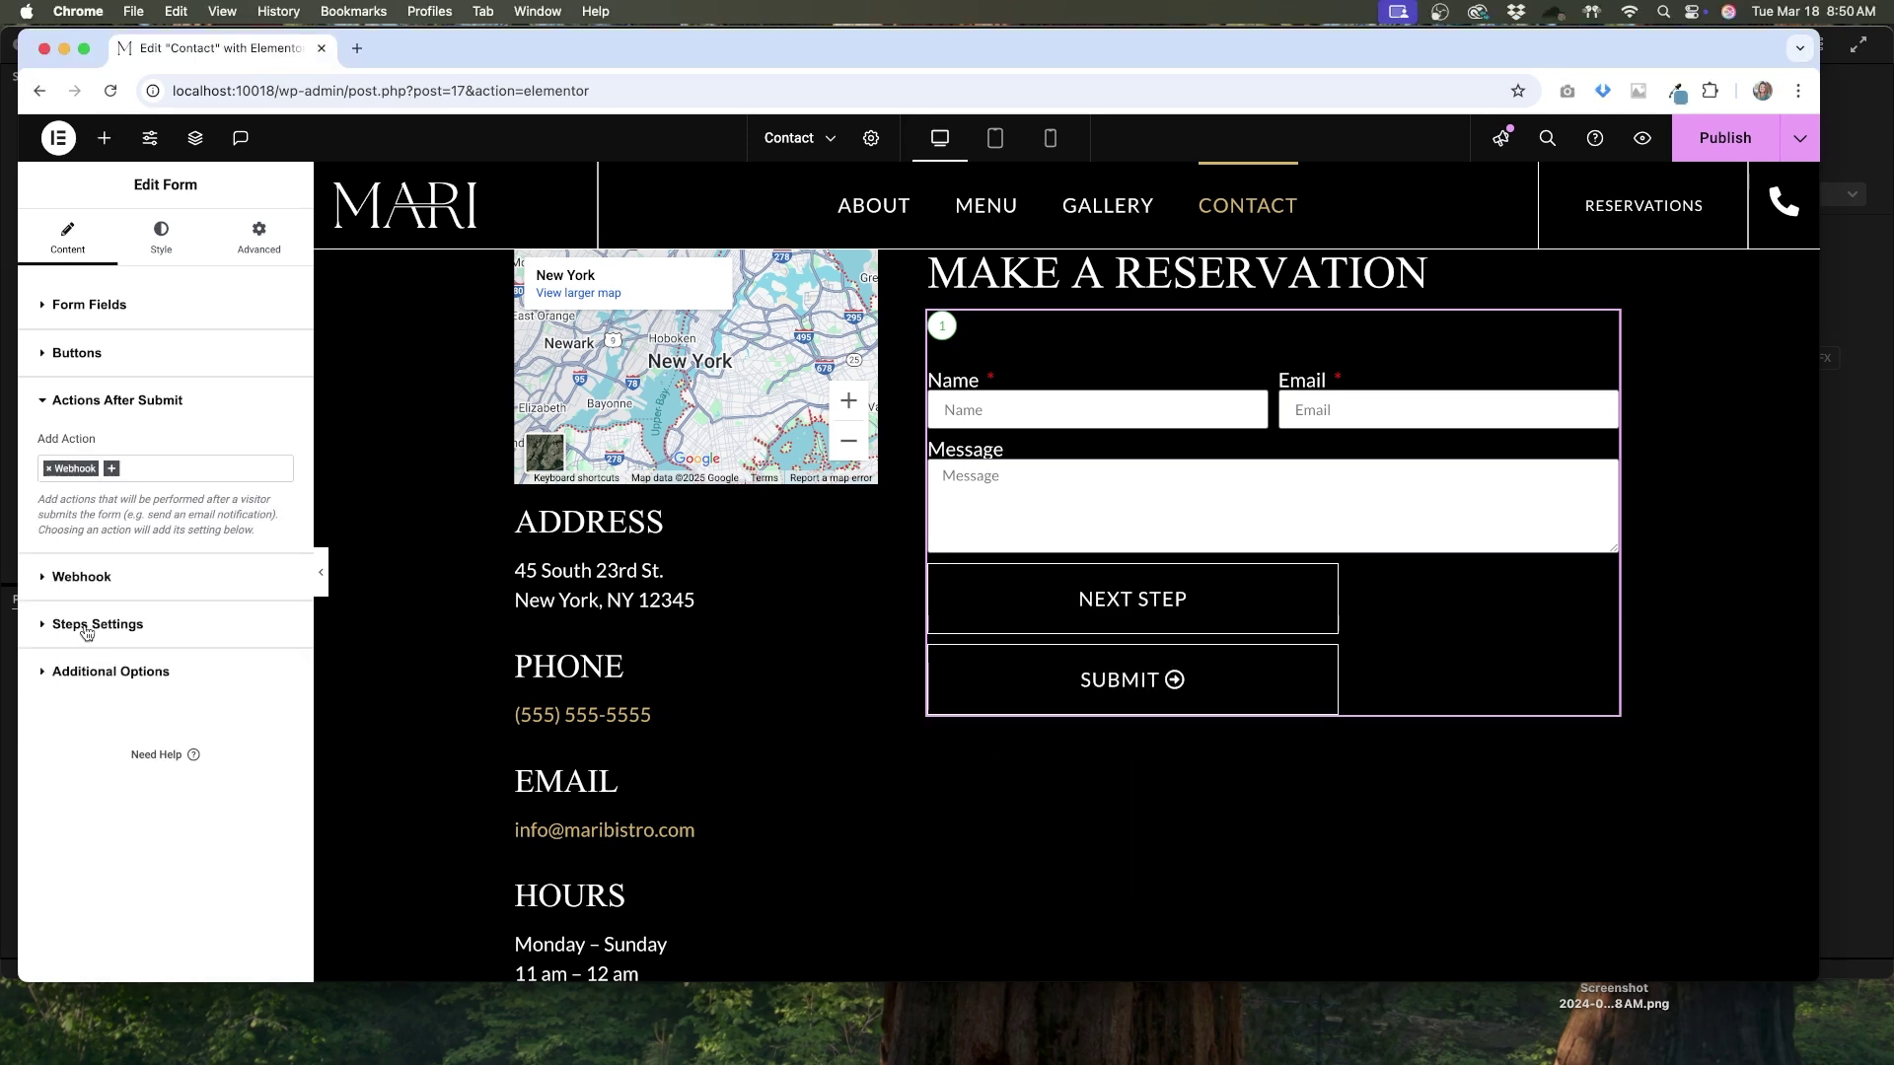
{"action": "left_click", "coordinate": [86, 587]}
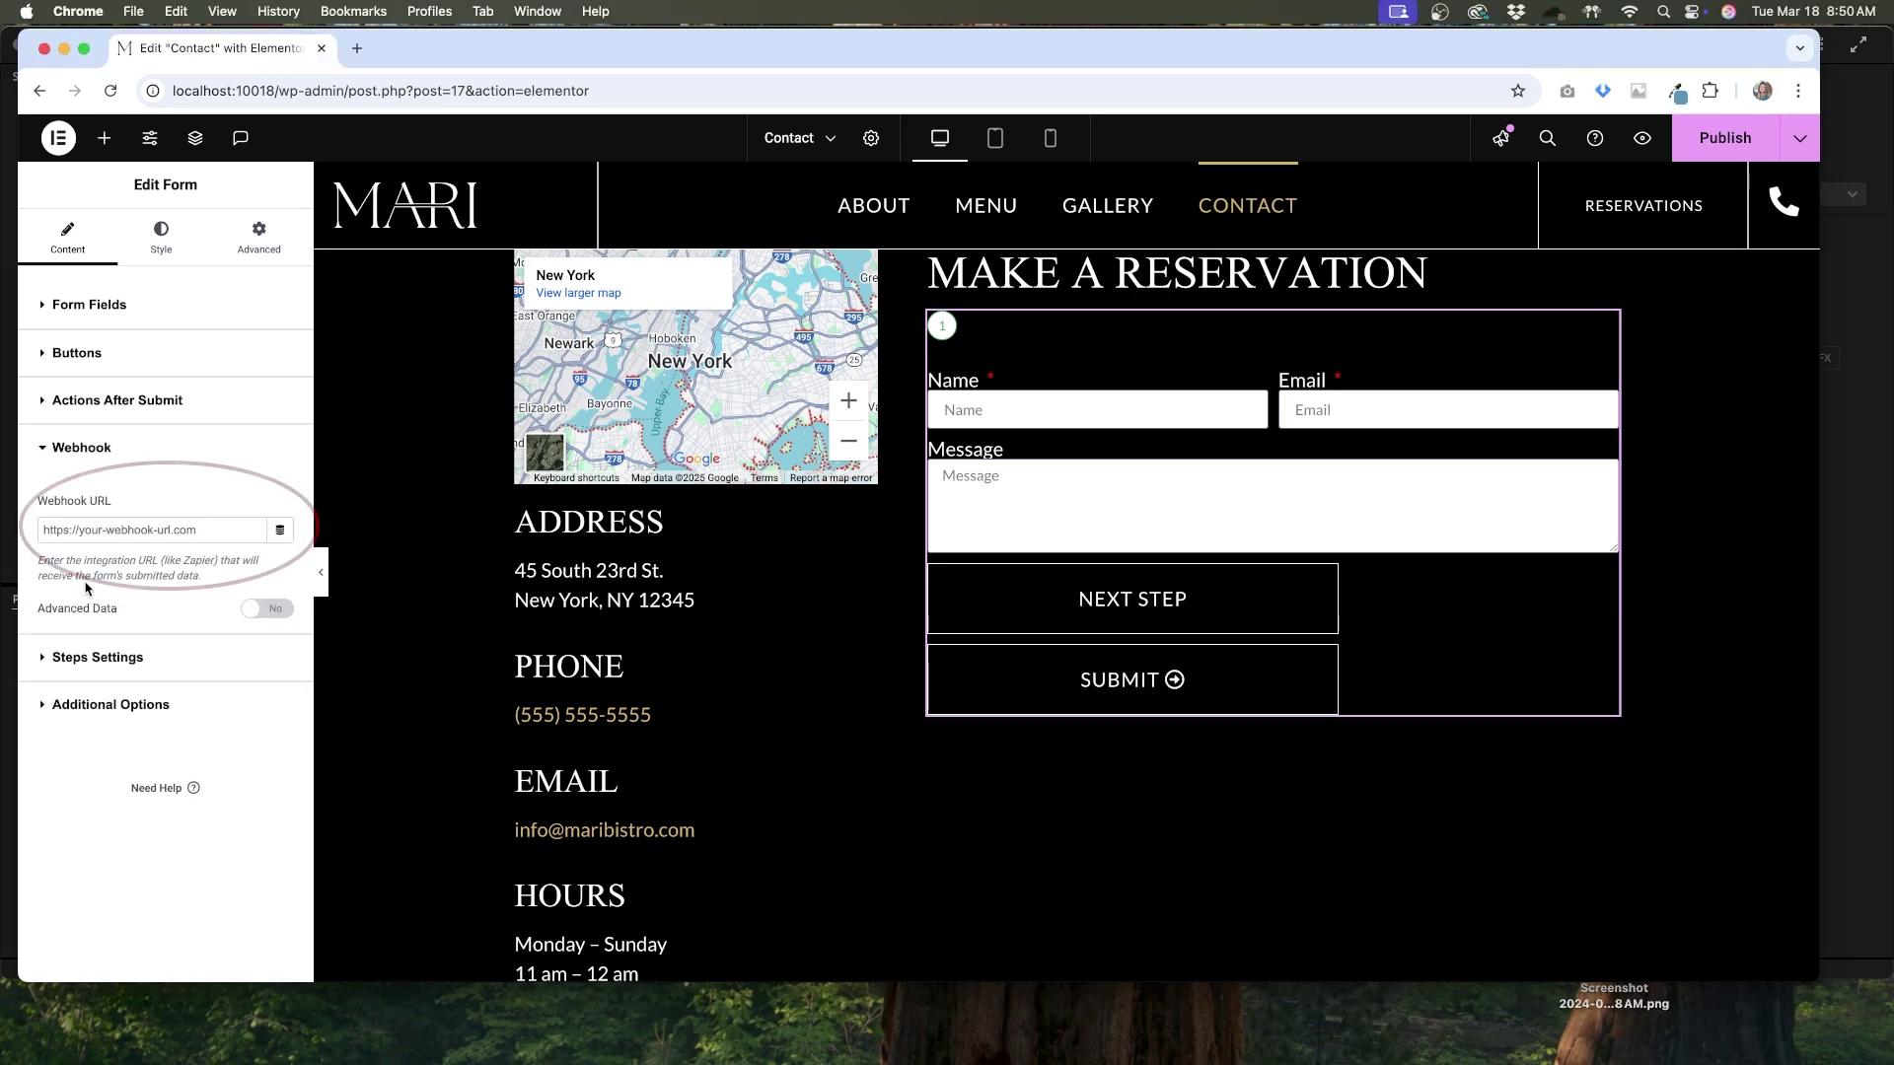
{"action": "left_click", "coordinate": [268, 609]}
{"action": "left_click", "coordinate": [292, 617]}
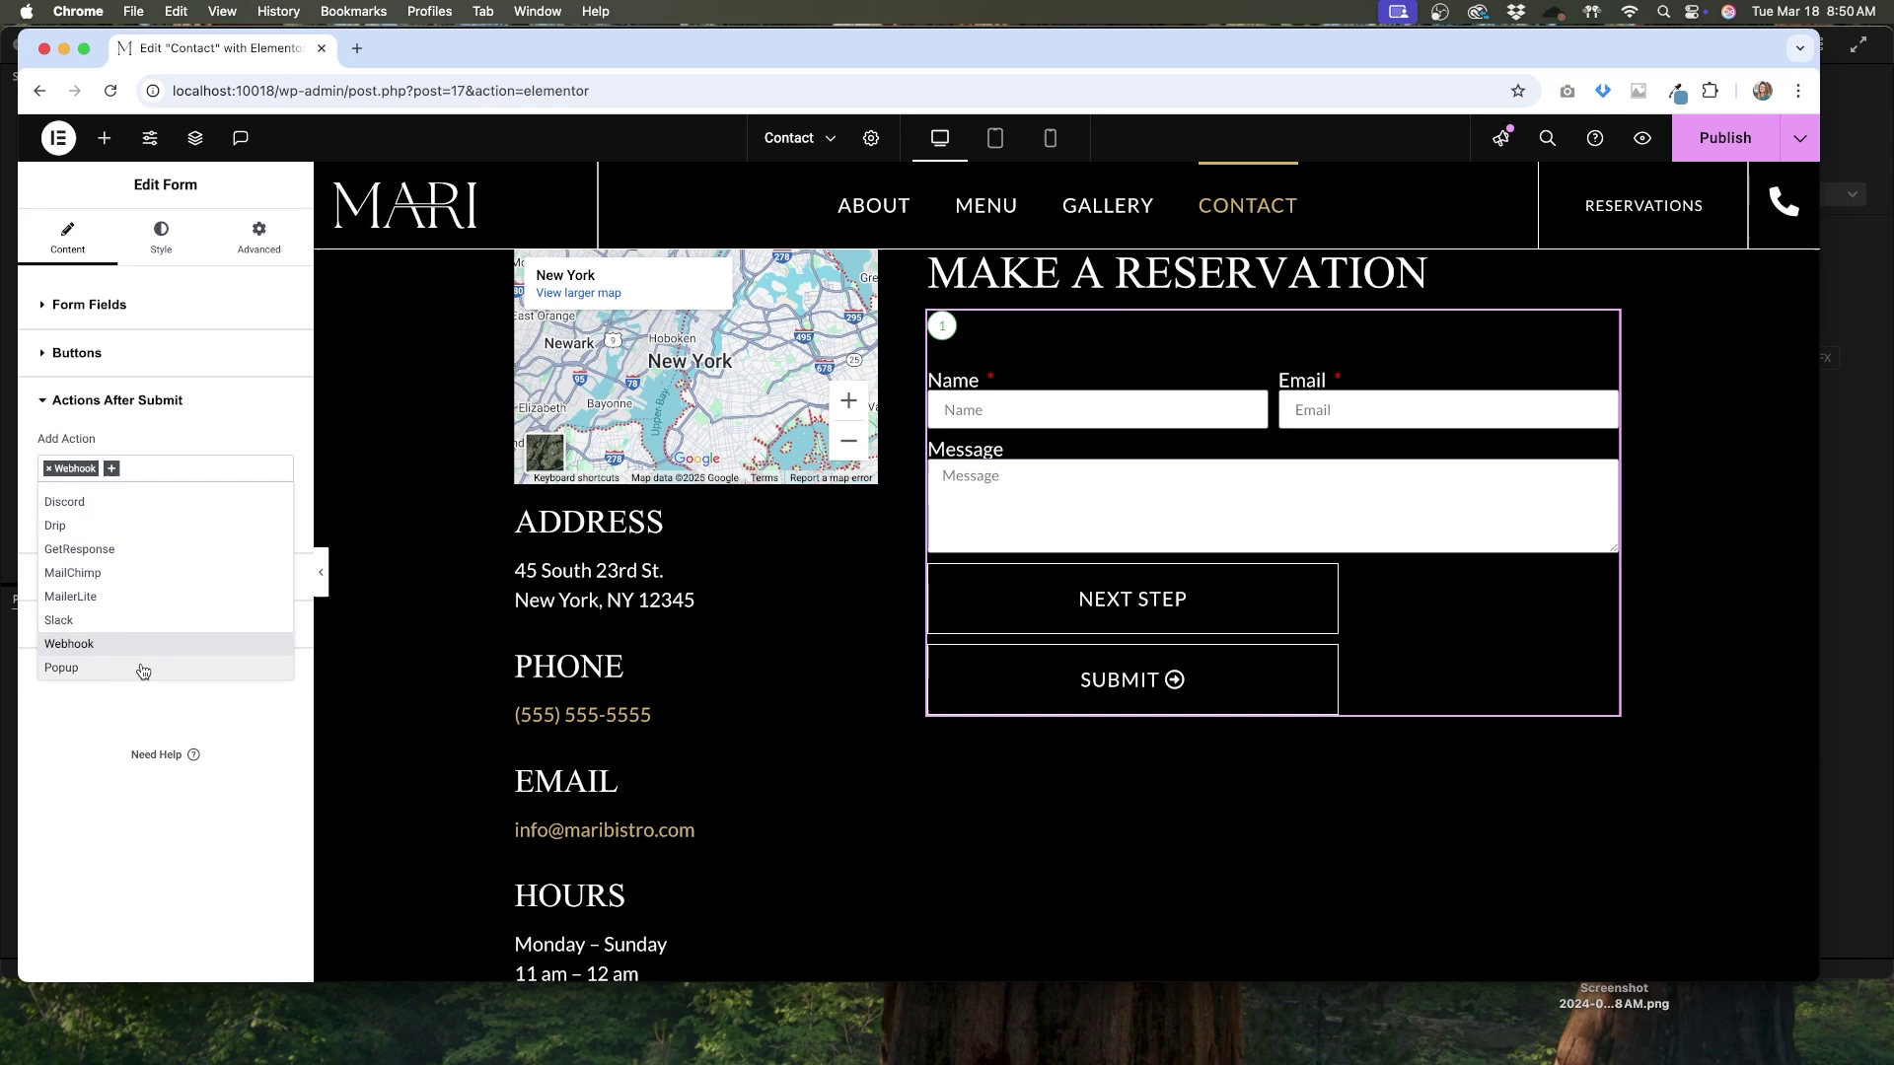
Add a Popup after-submit action, start a new popup template, and return to the form's Steps Settings
{"action": "left_click", "coordinate": [140, 659]}
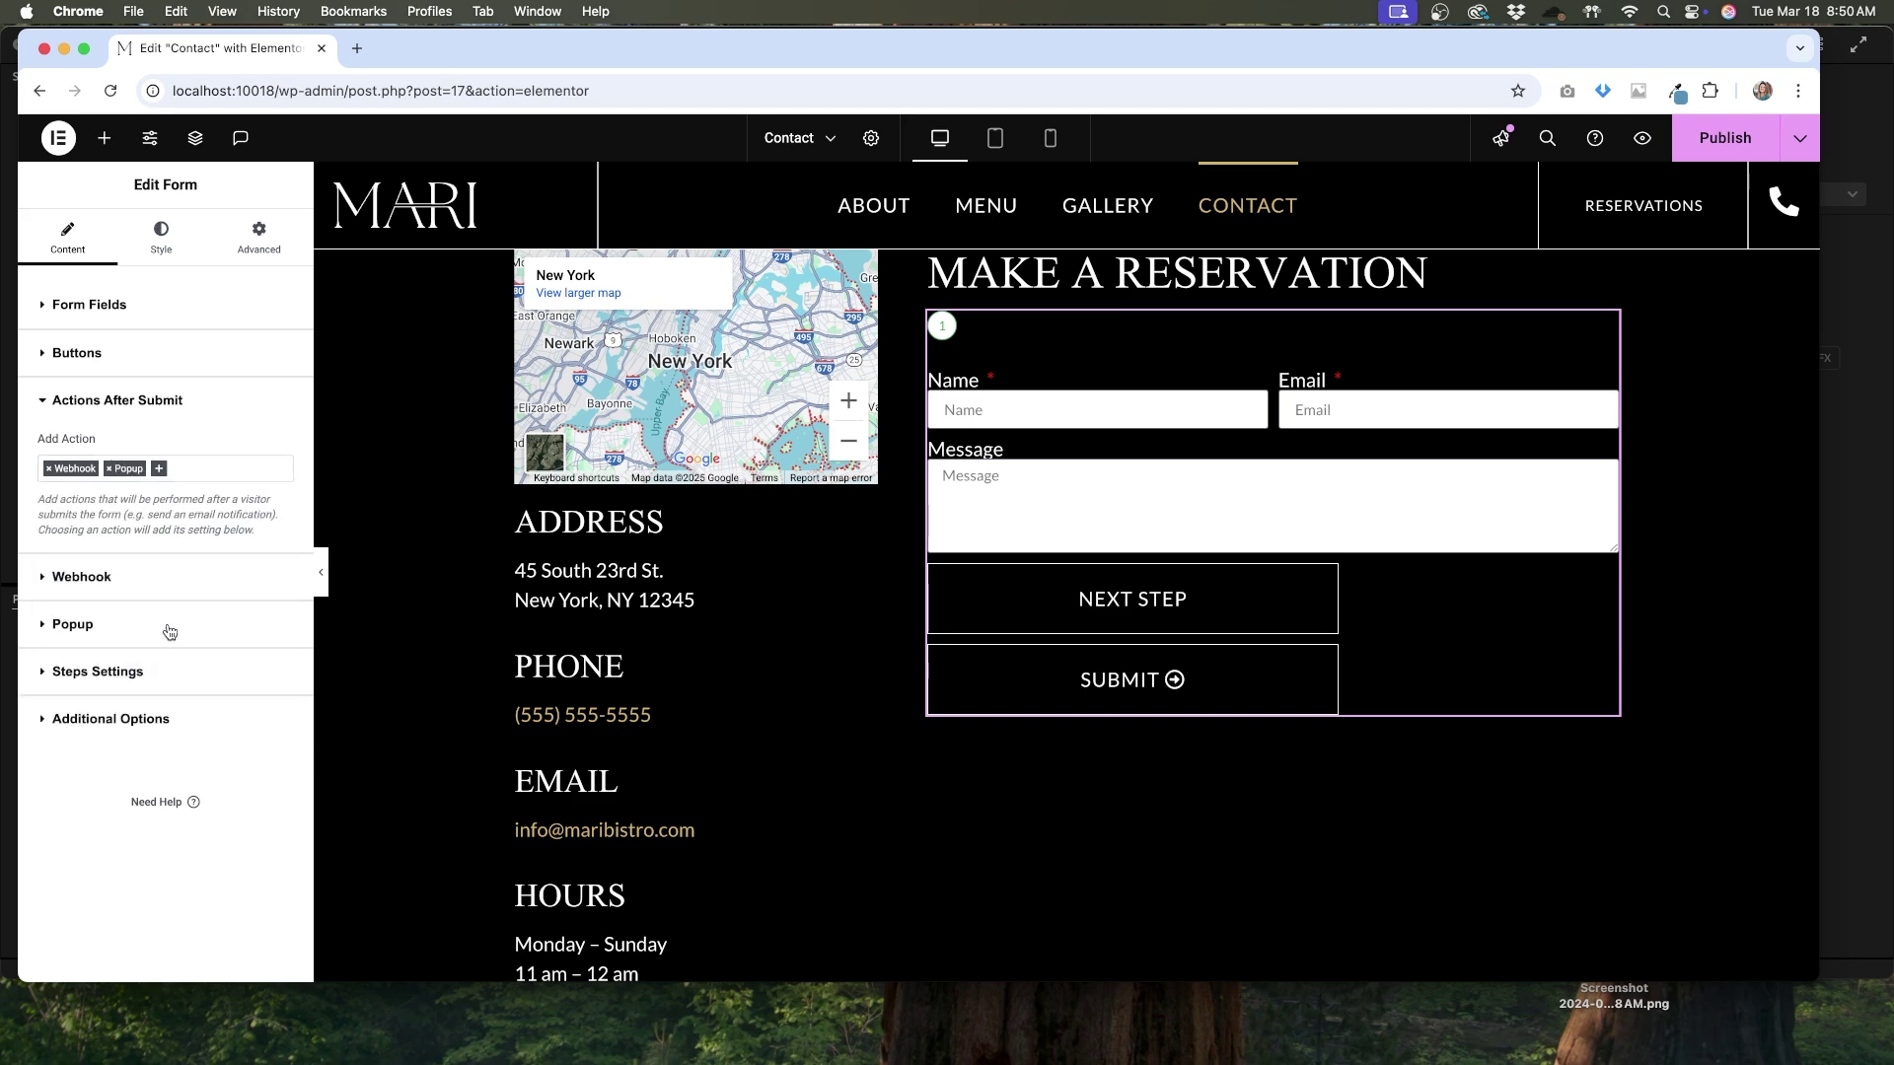
{"action": "left_click", "coordinate": [168, 631]}
{"action": "left_click", "coordinate": [219, 540]}
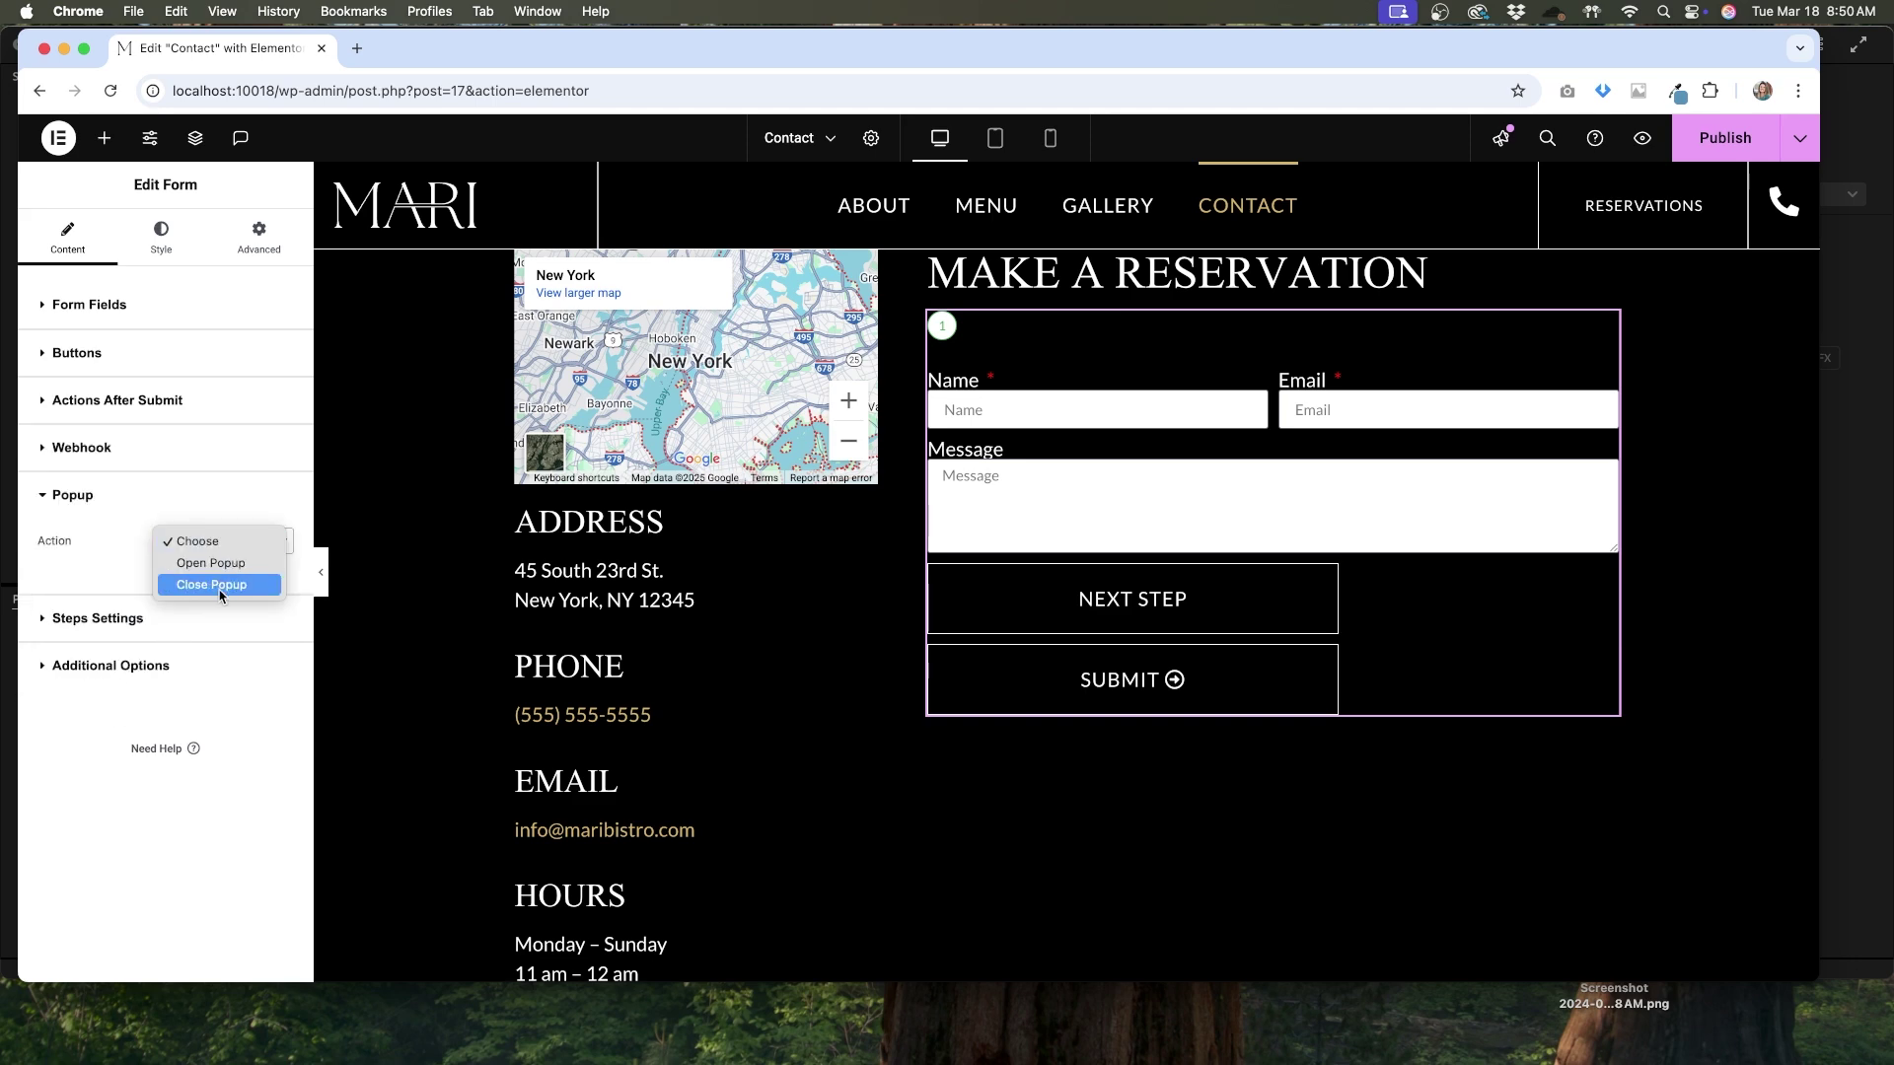
{"action": "left_click", "coordinate": [221, 526]}
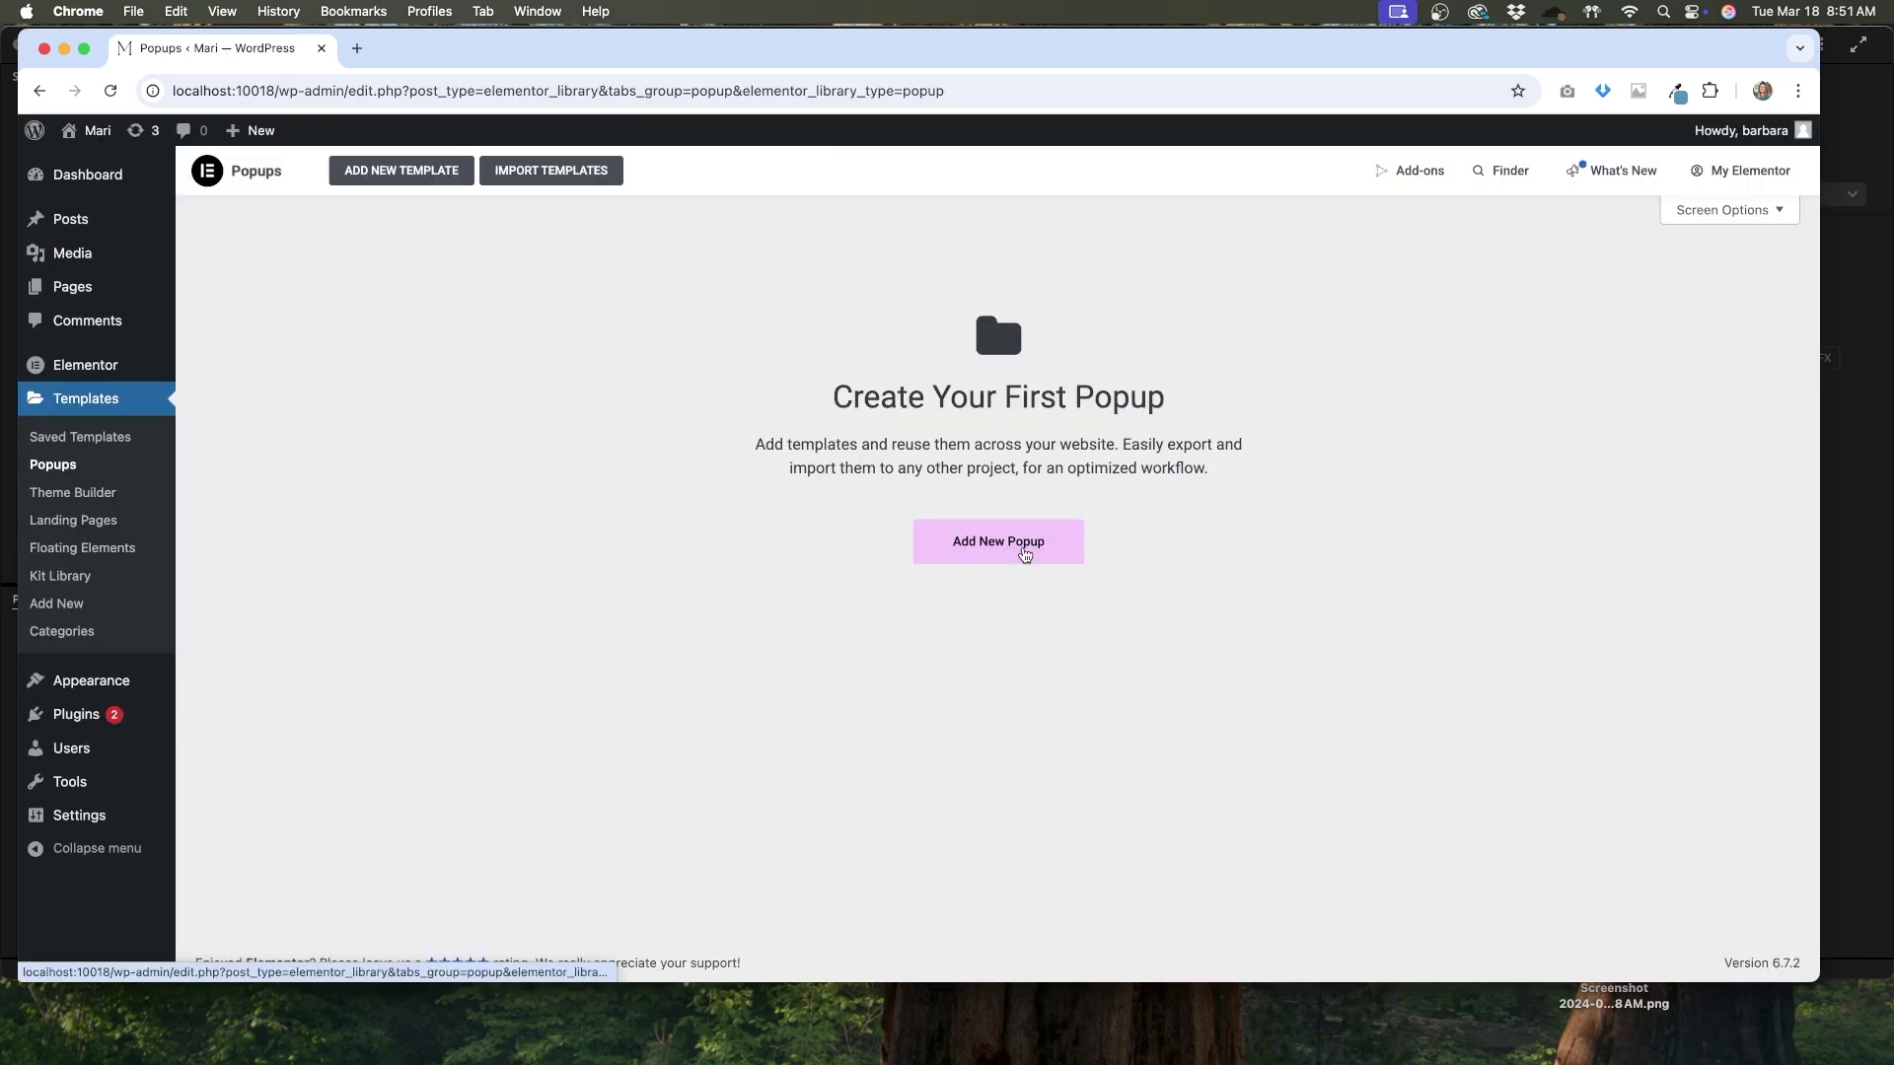
{"action": "left_click", "coordinate": [1025, 553]}
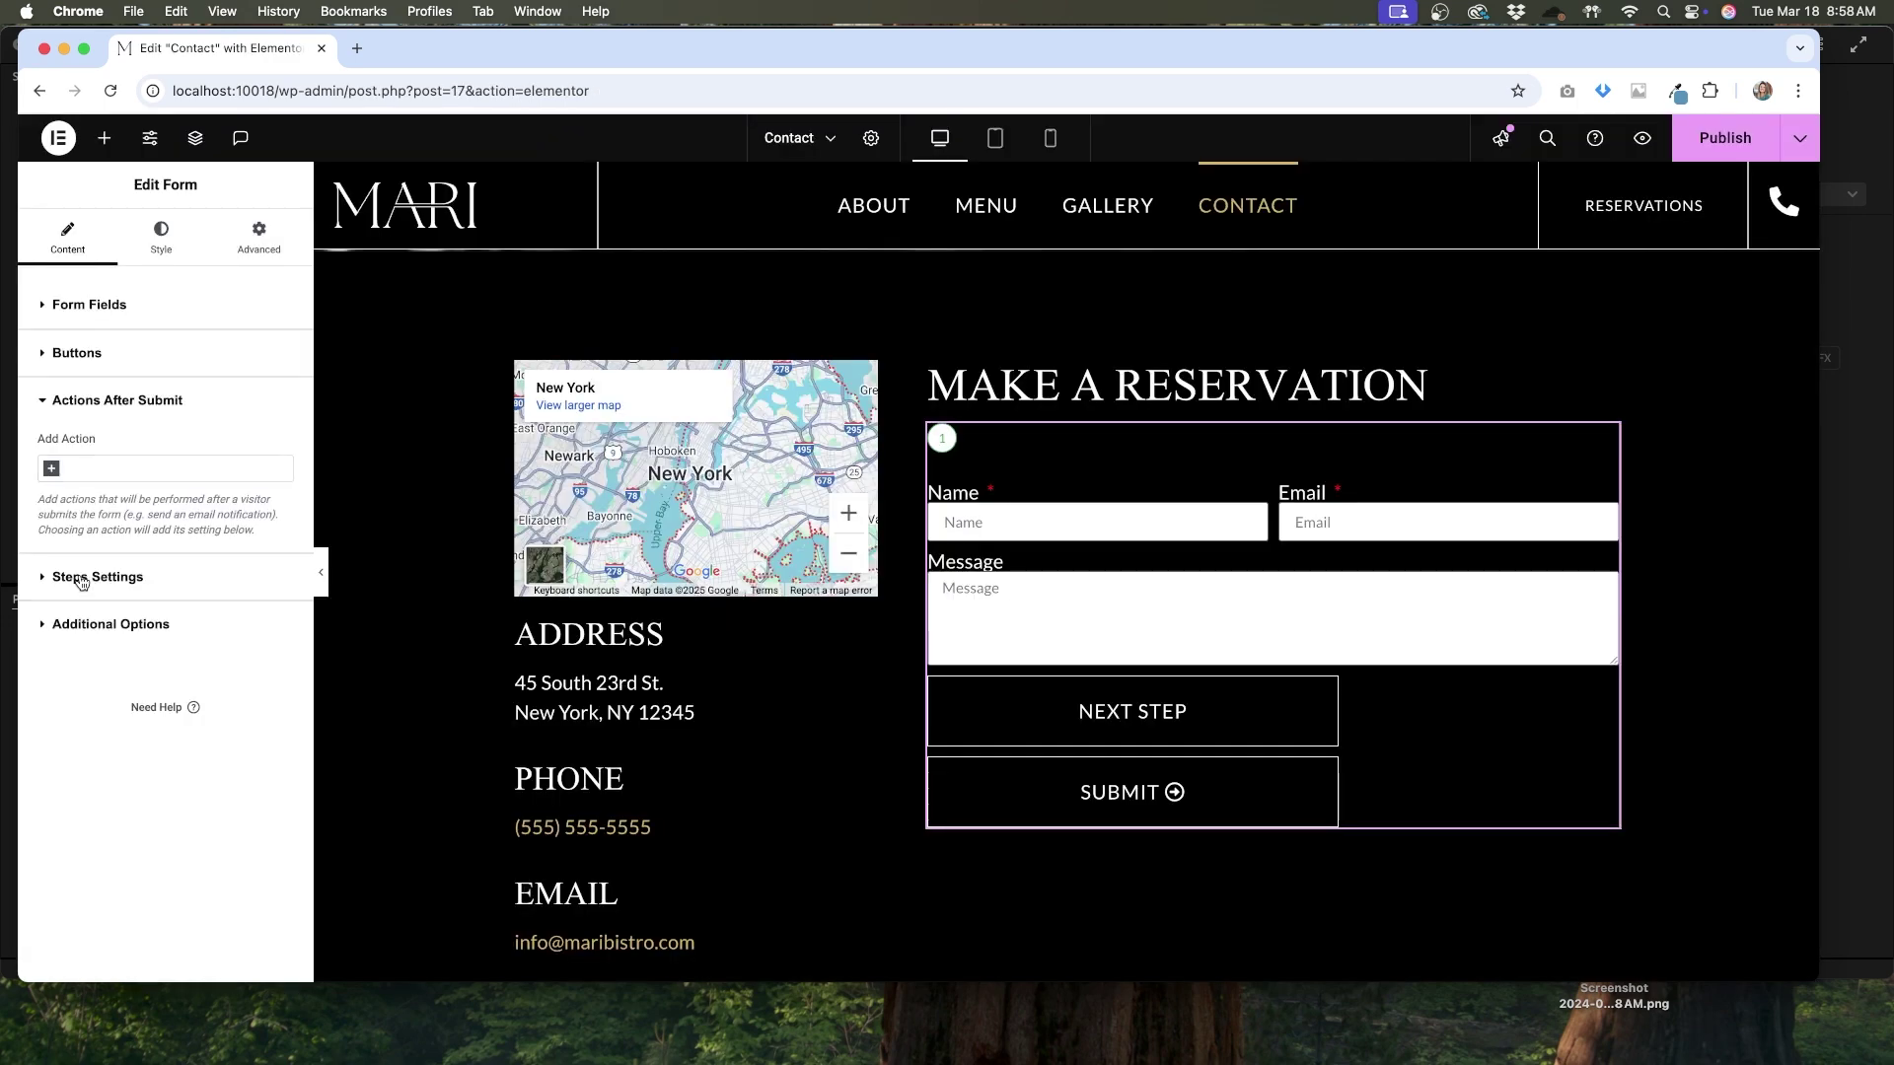
{"action": "left_click", "coordinate": [87, 578]}
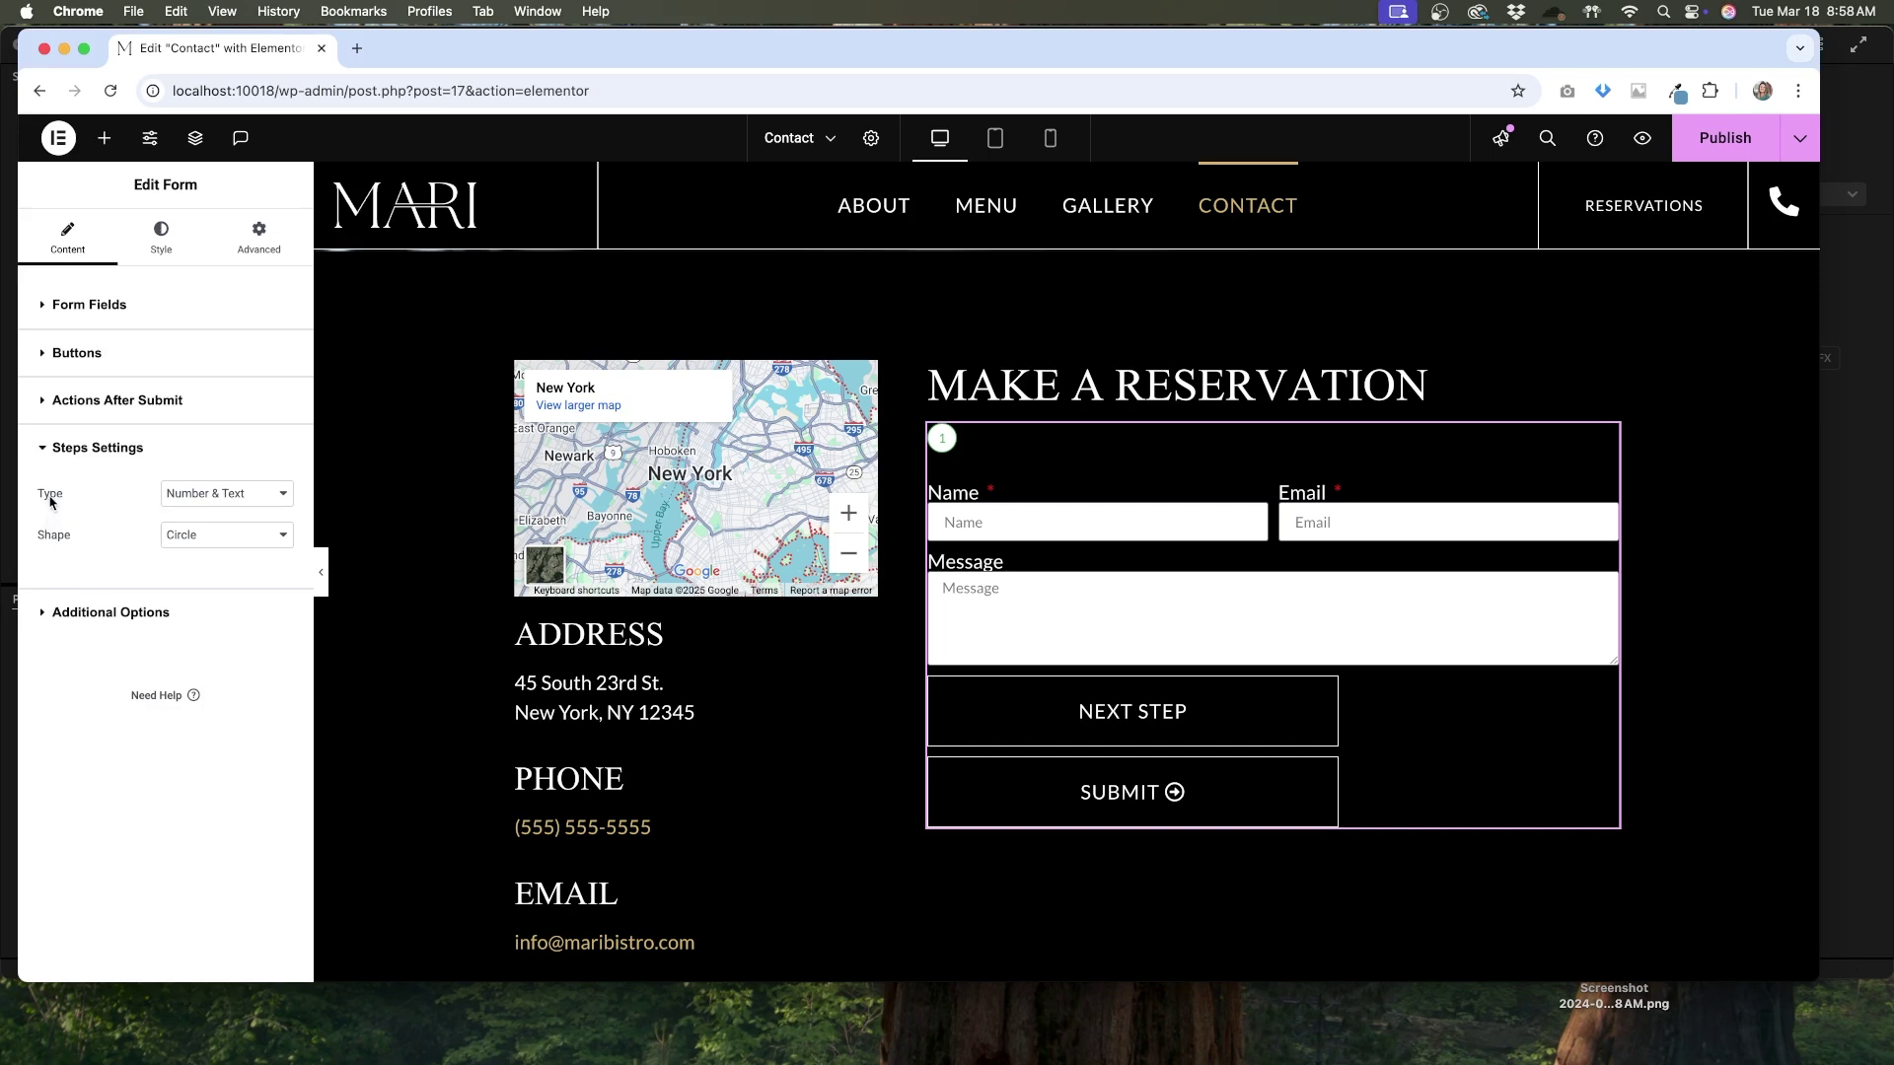
Change the step indicator shape from Circle to Square, keeping the Number & Text type
{"action": "left_click", "coordinate": [246, 494]}
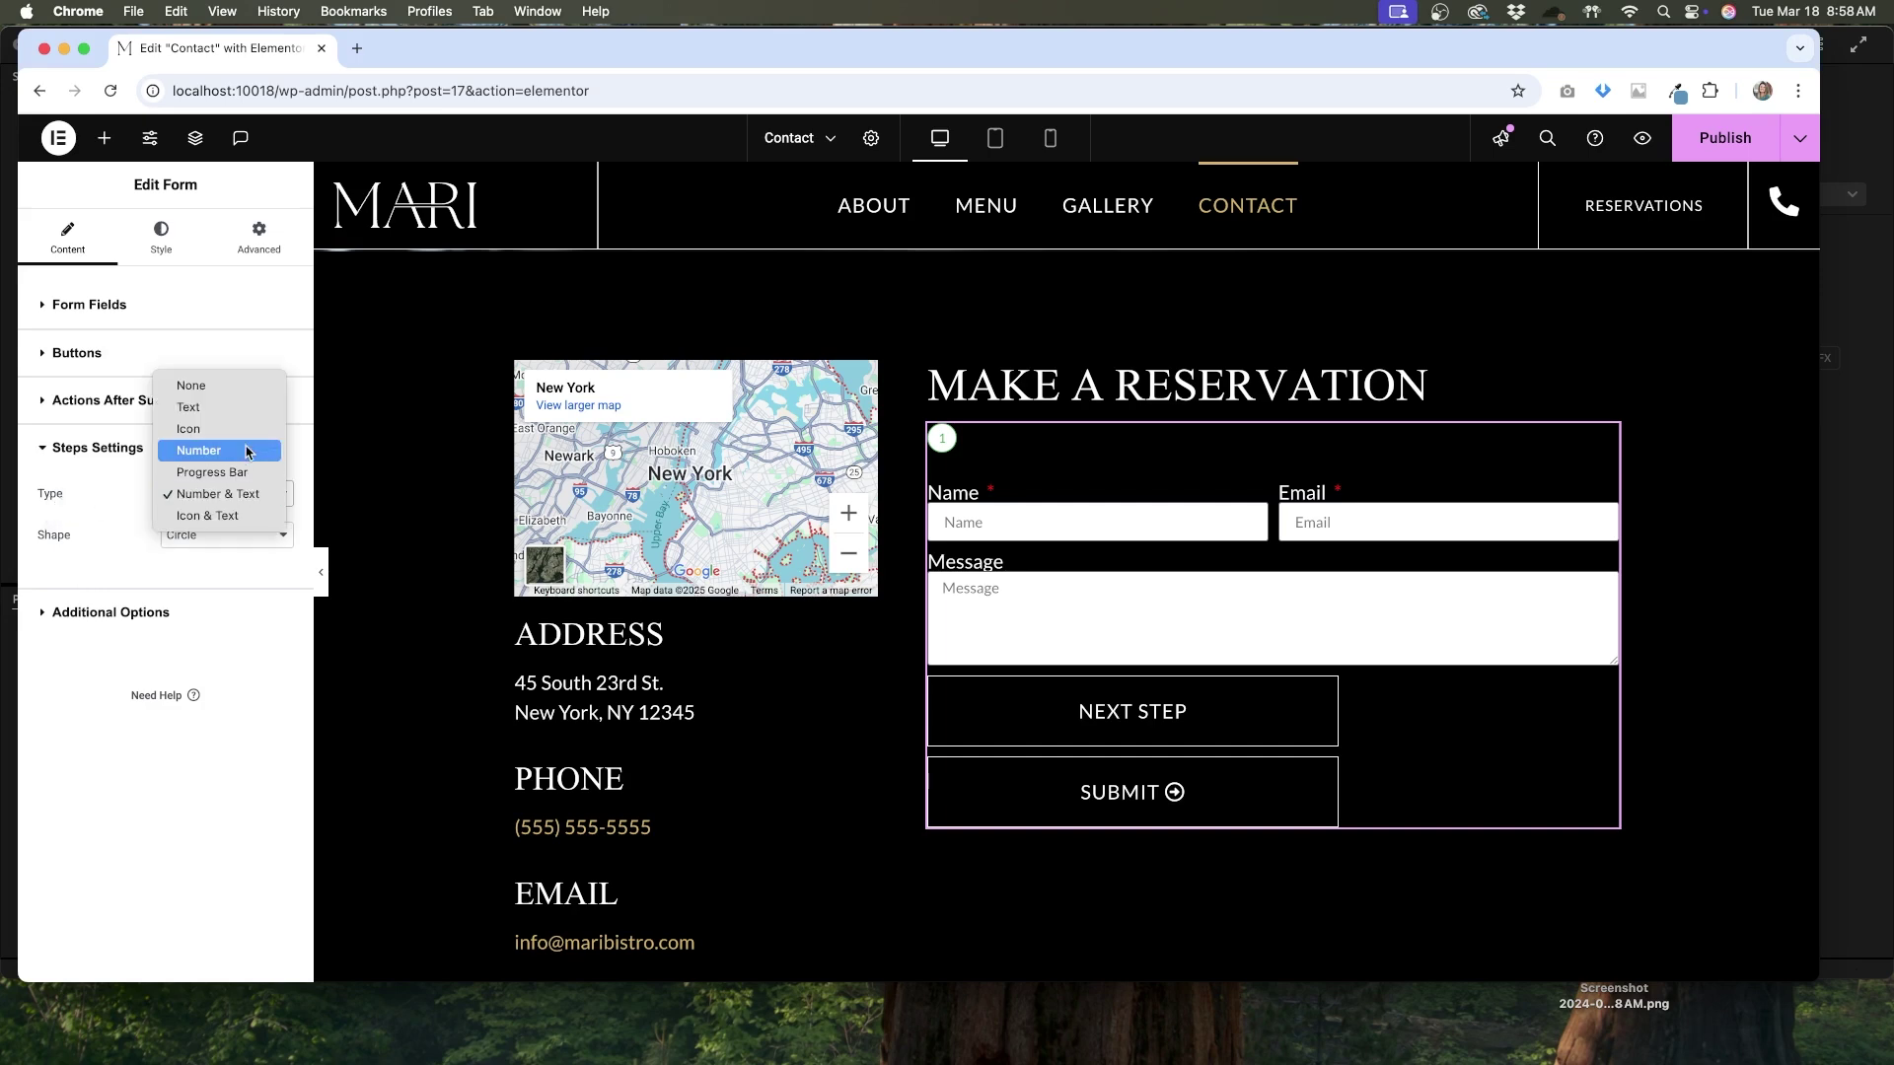
{"action": "left_click", "coordinate": [98, 539]}
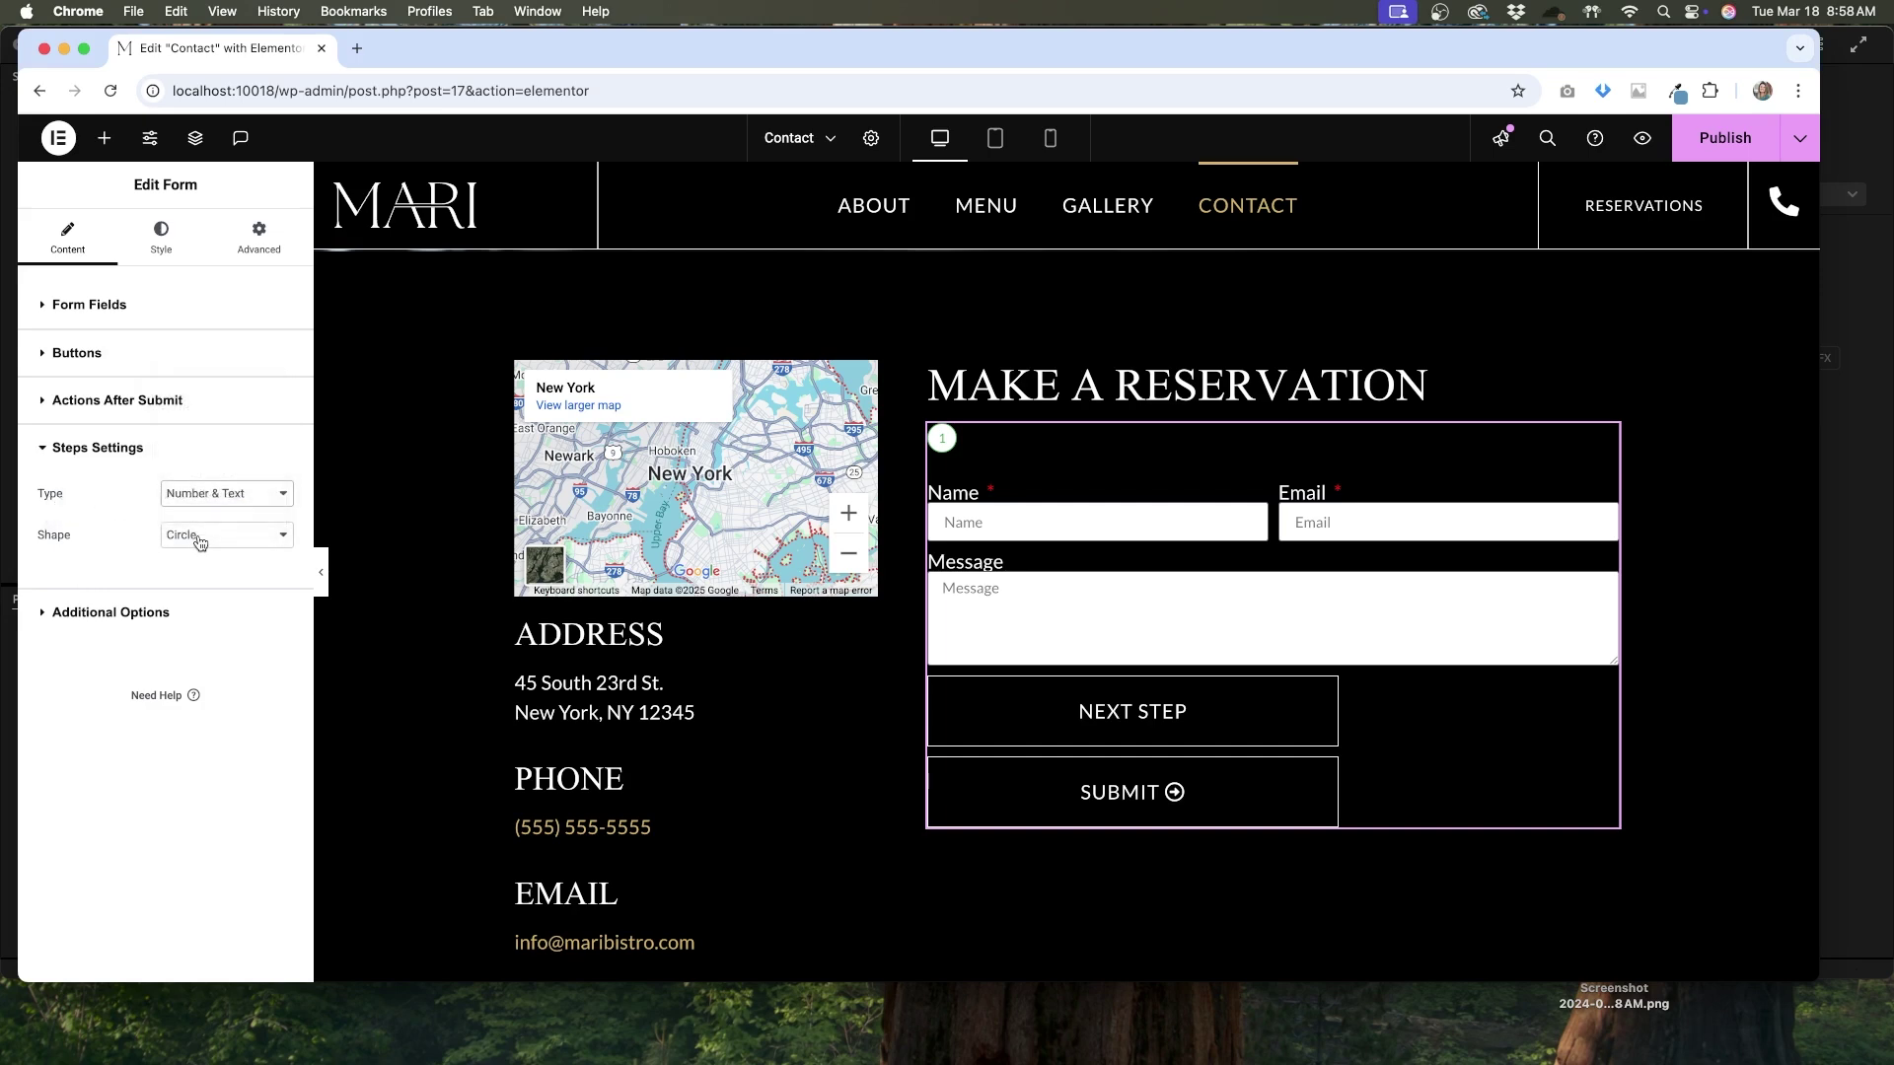
{"action": "left_click", "coordinate": [199, 542]}
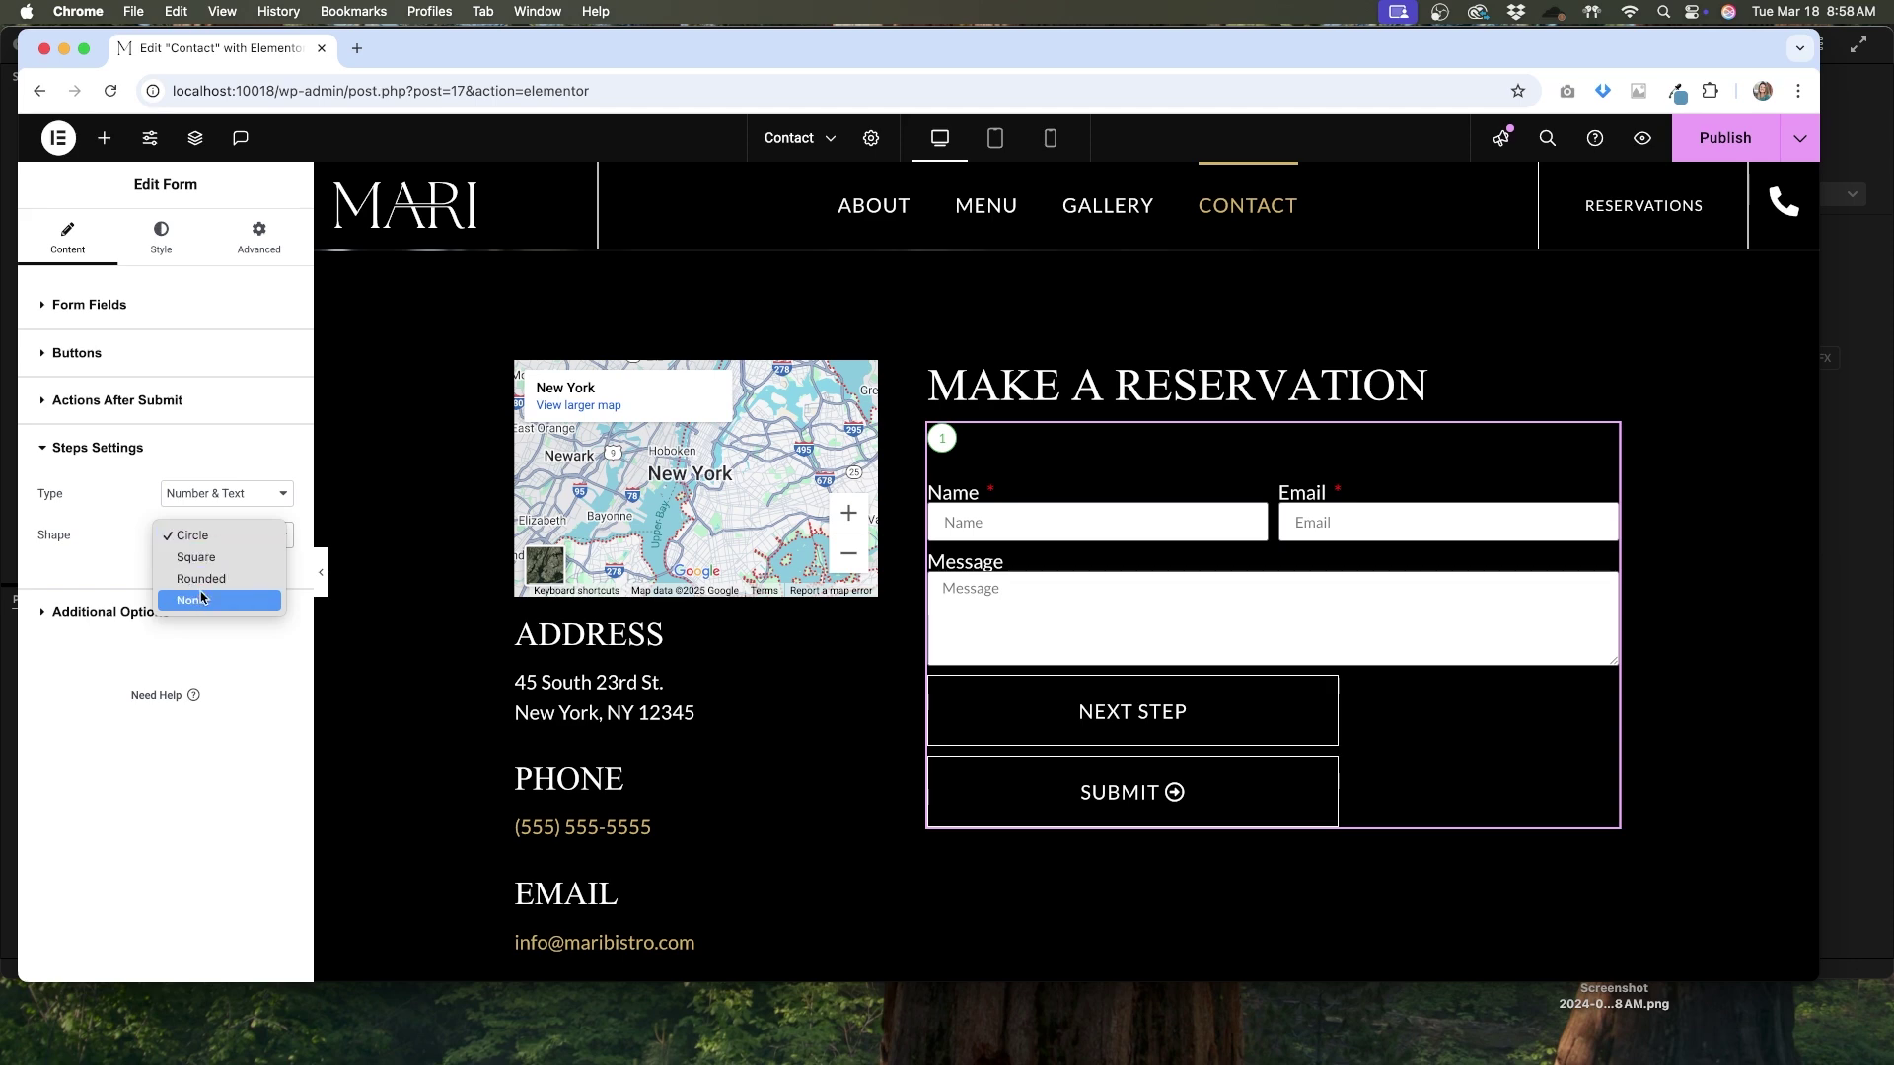
{"action": "left_click", "coordinate": [201, 557]}
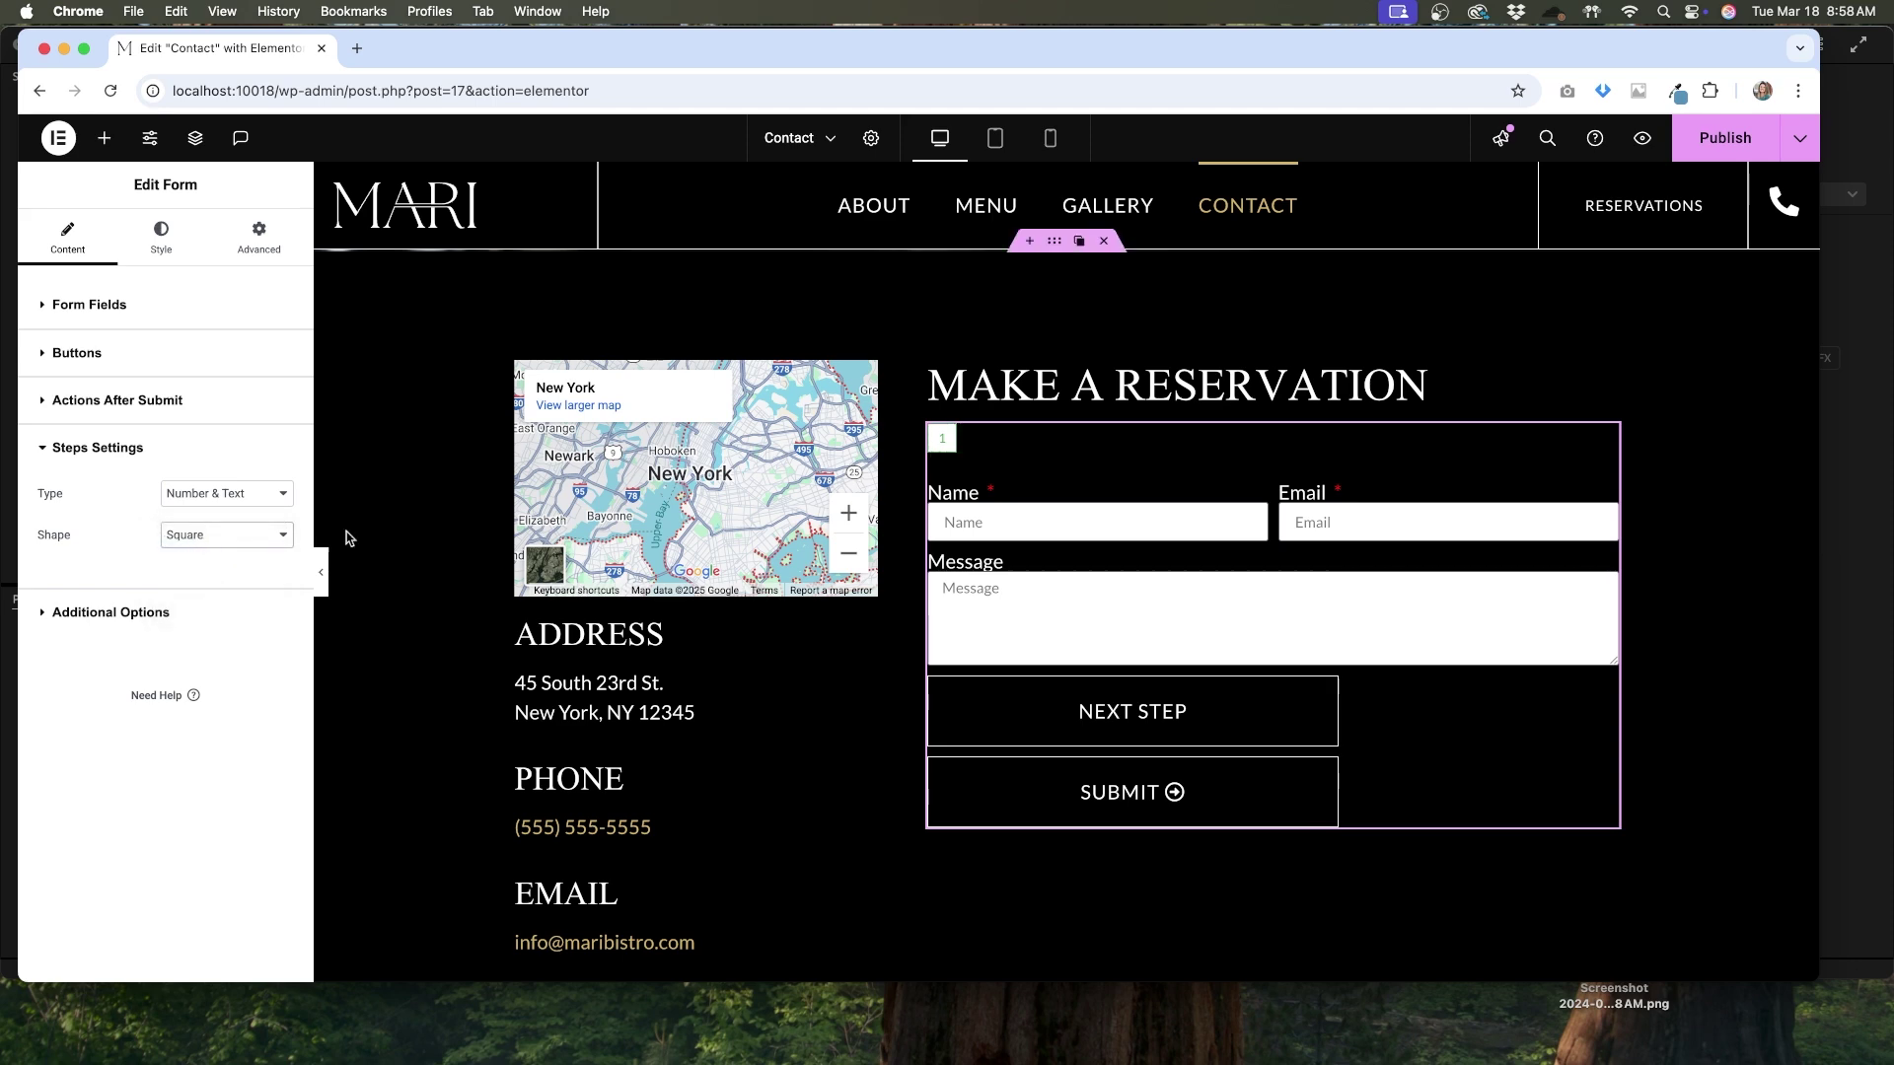
{"action": "left_click", "coordinate": [138, 613]}
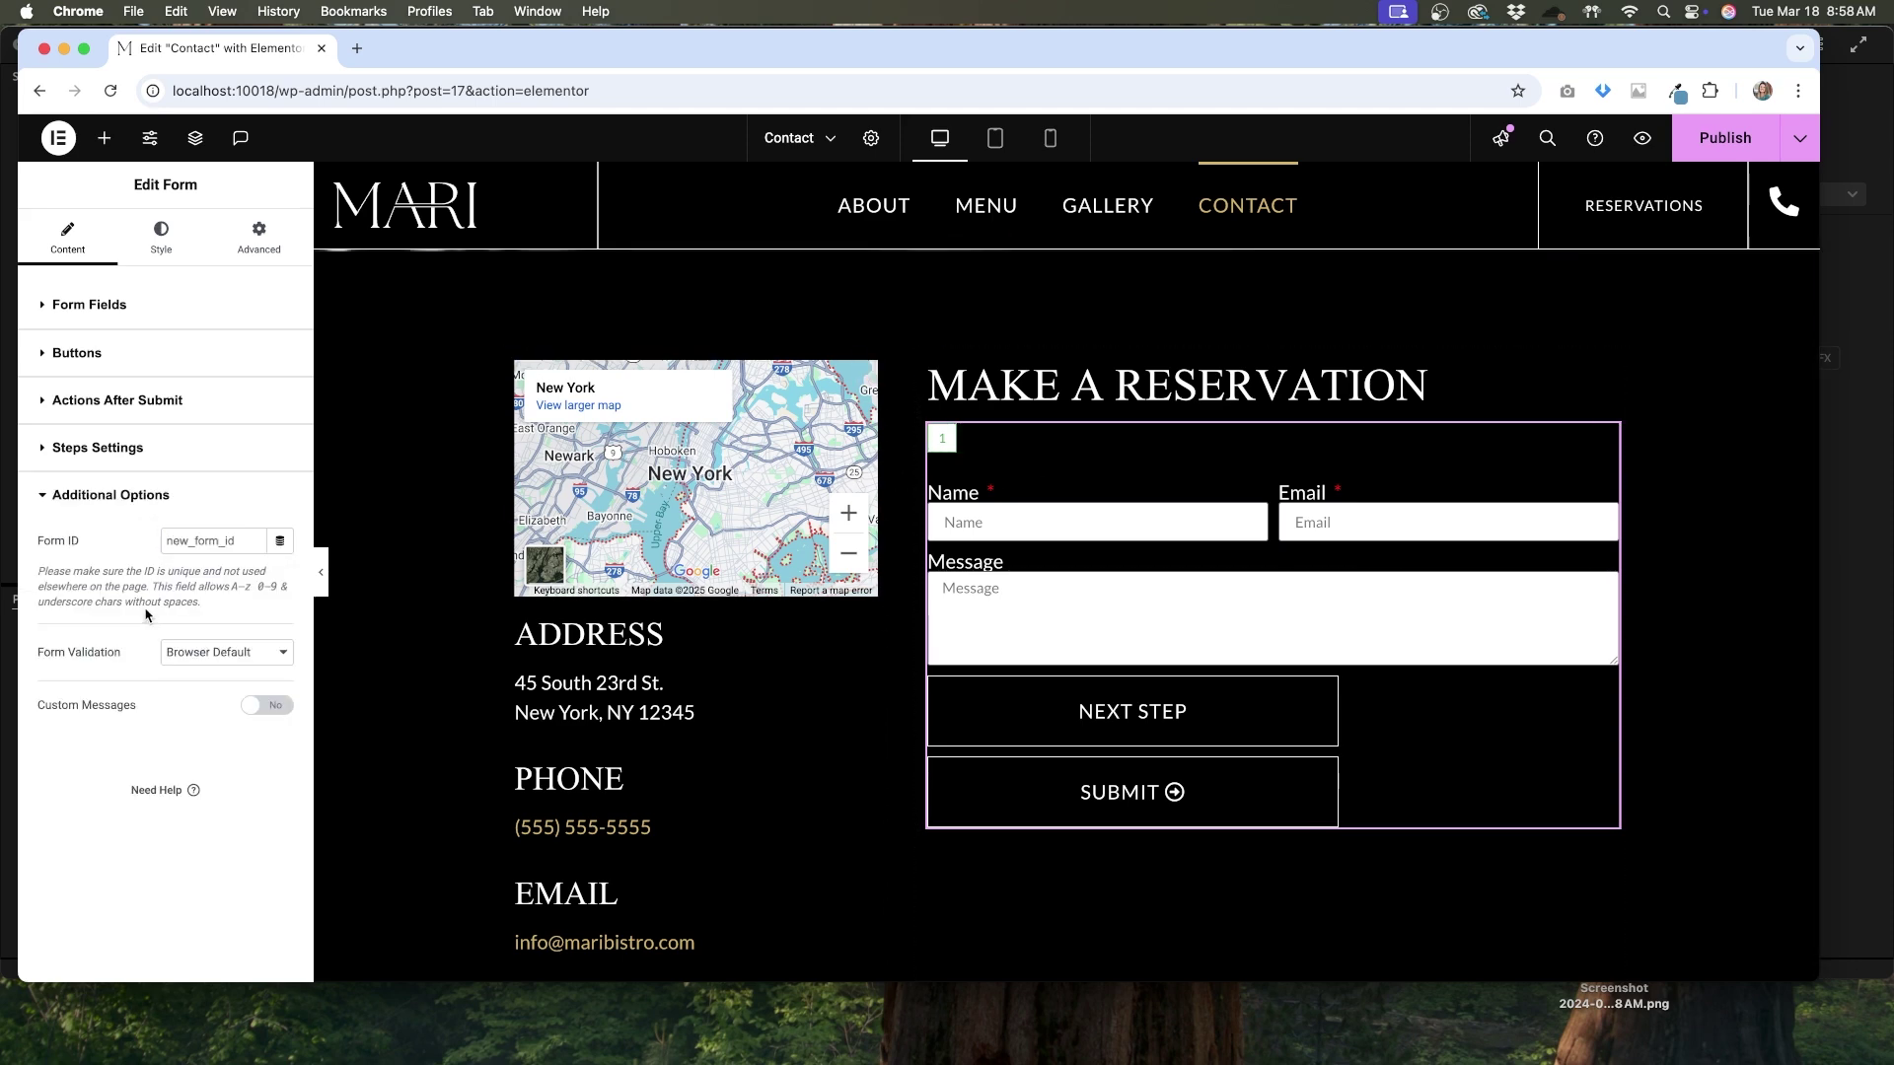
Switch Custom Messages to Yes and review the default success and error message texts
{"action": "left_click", "coordinate": [285, 707]}
{"action": "scroll", "coordinate": [212, 731], "scroll_direction": "down", "scroll_amount": 2}
{"action": "scroll", "coordinate": [213, 731], "scroll_direction": "down", "scroll_amount": 1}
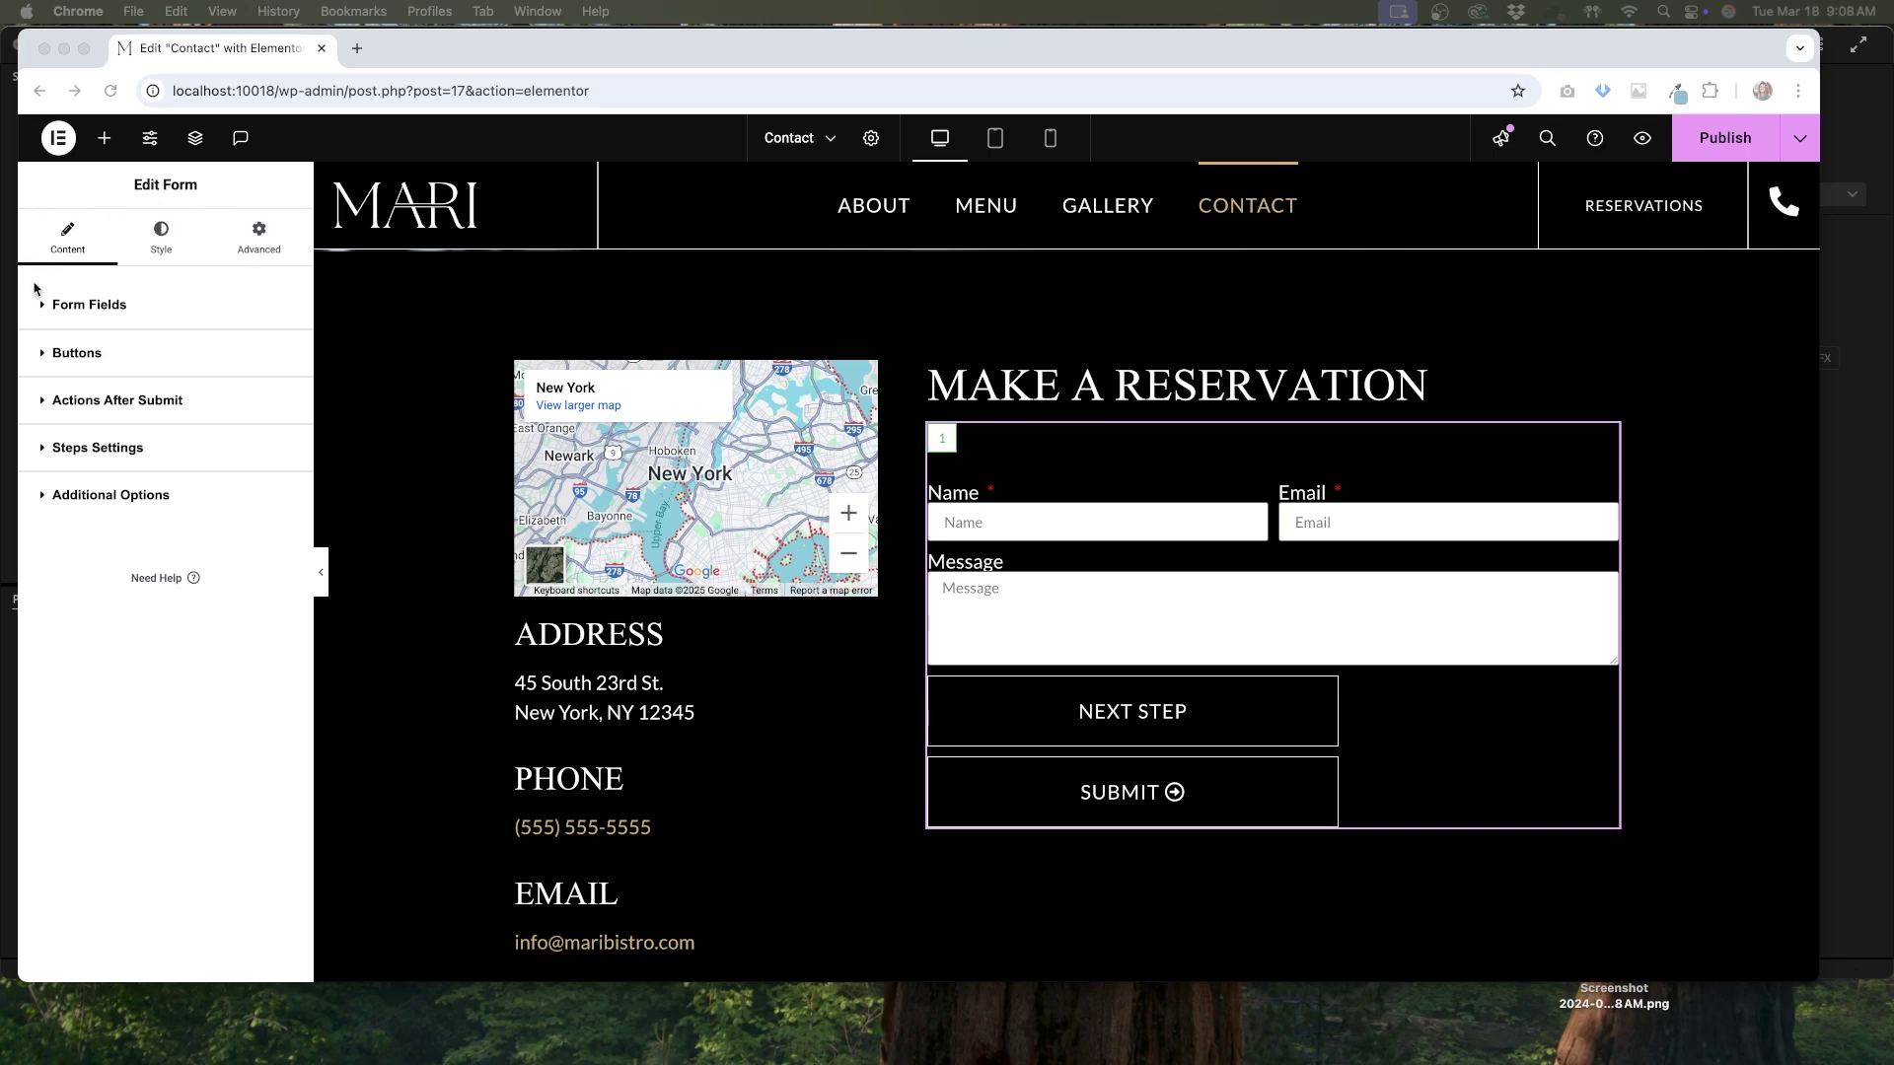
Review the form's Style tab, expanding the Field and Buttons sections
{"action": "left_click", "coordinate": [161, 247]}
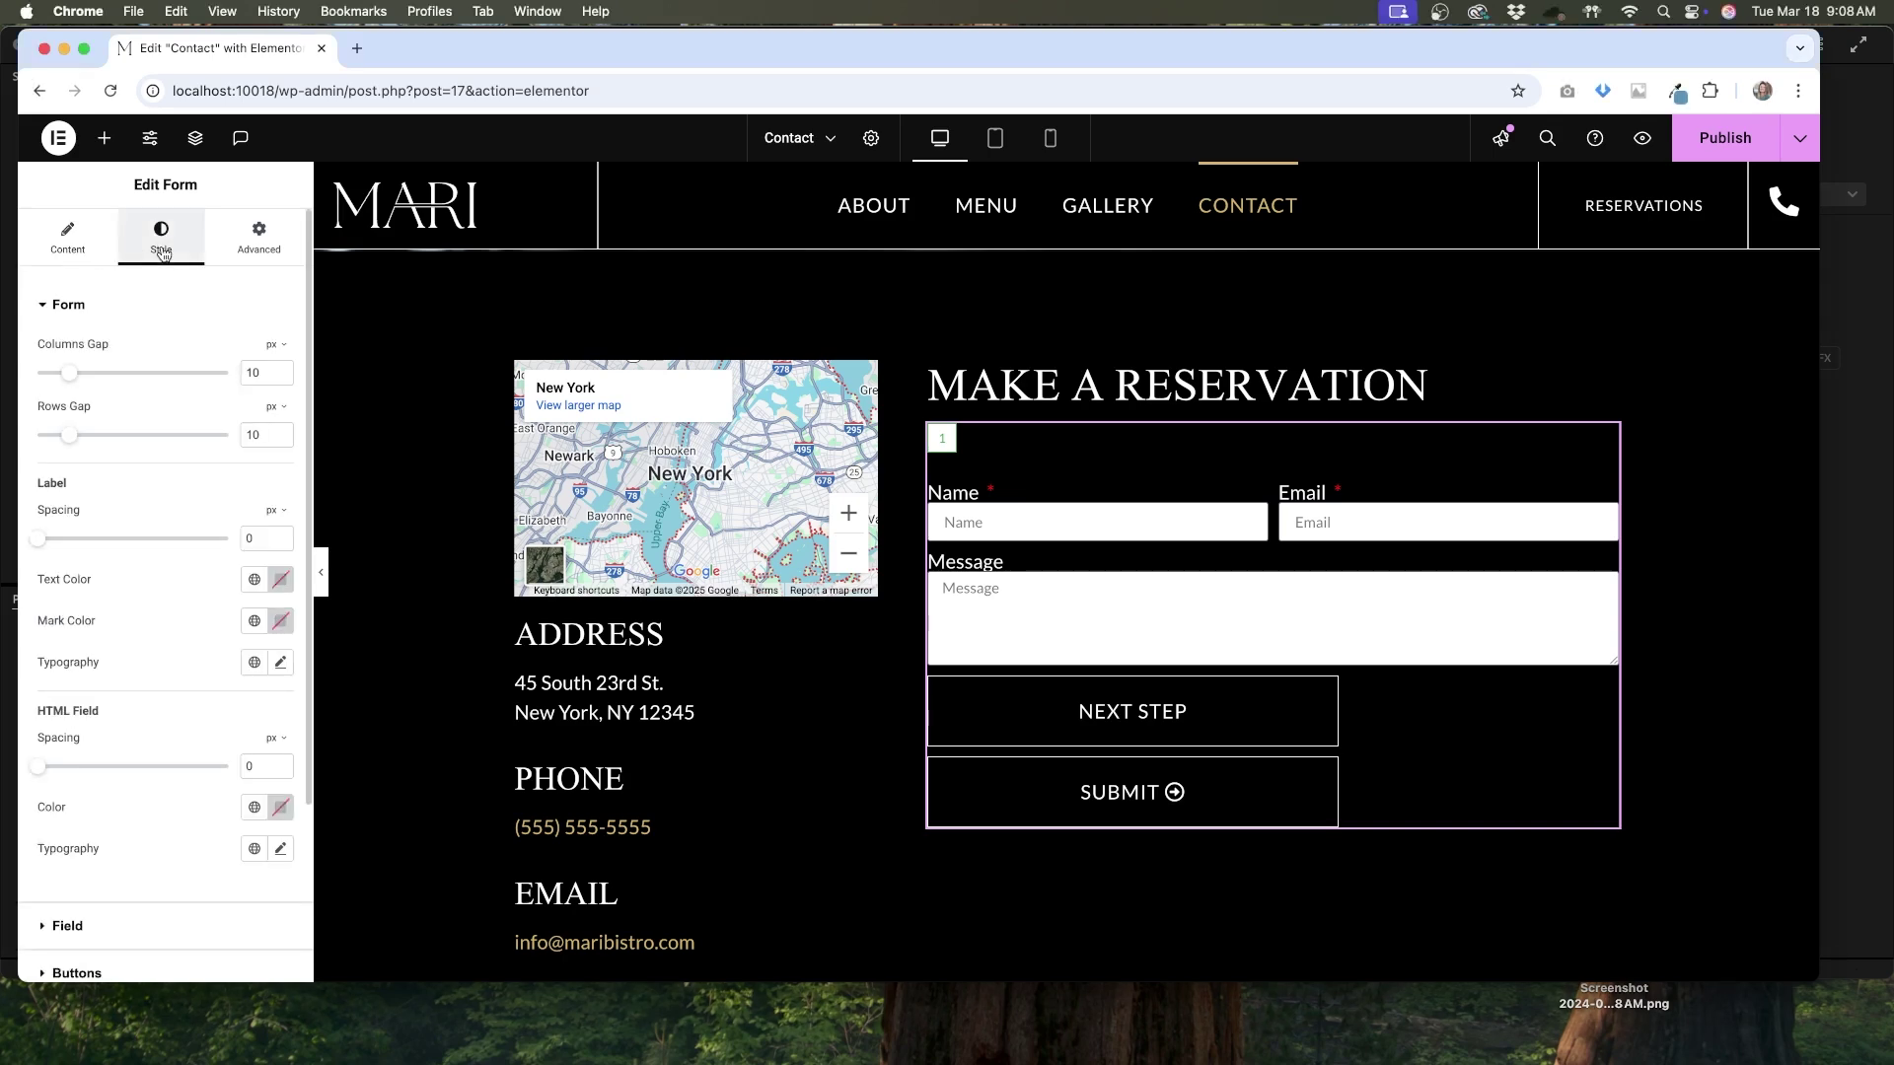
{"action": "scroll", "coordinate": [98, 591], "scroll_direction": "down", "scroll_amount": 5}
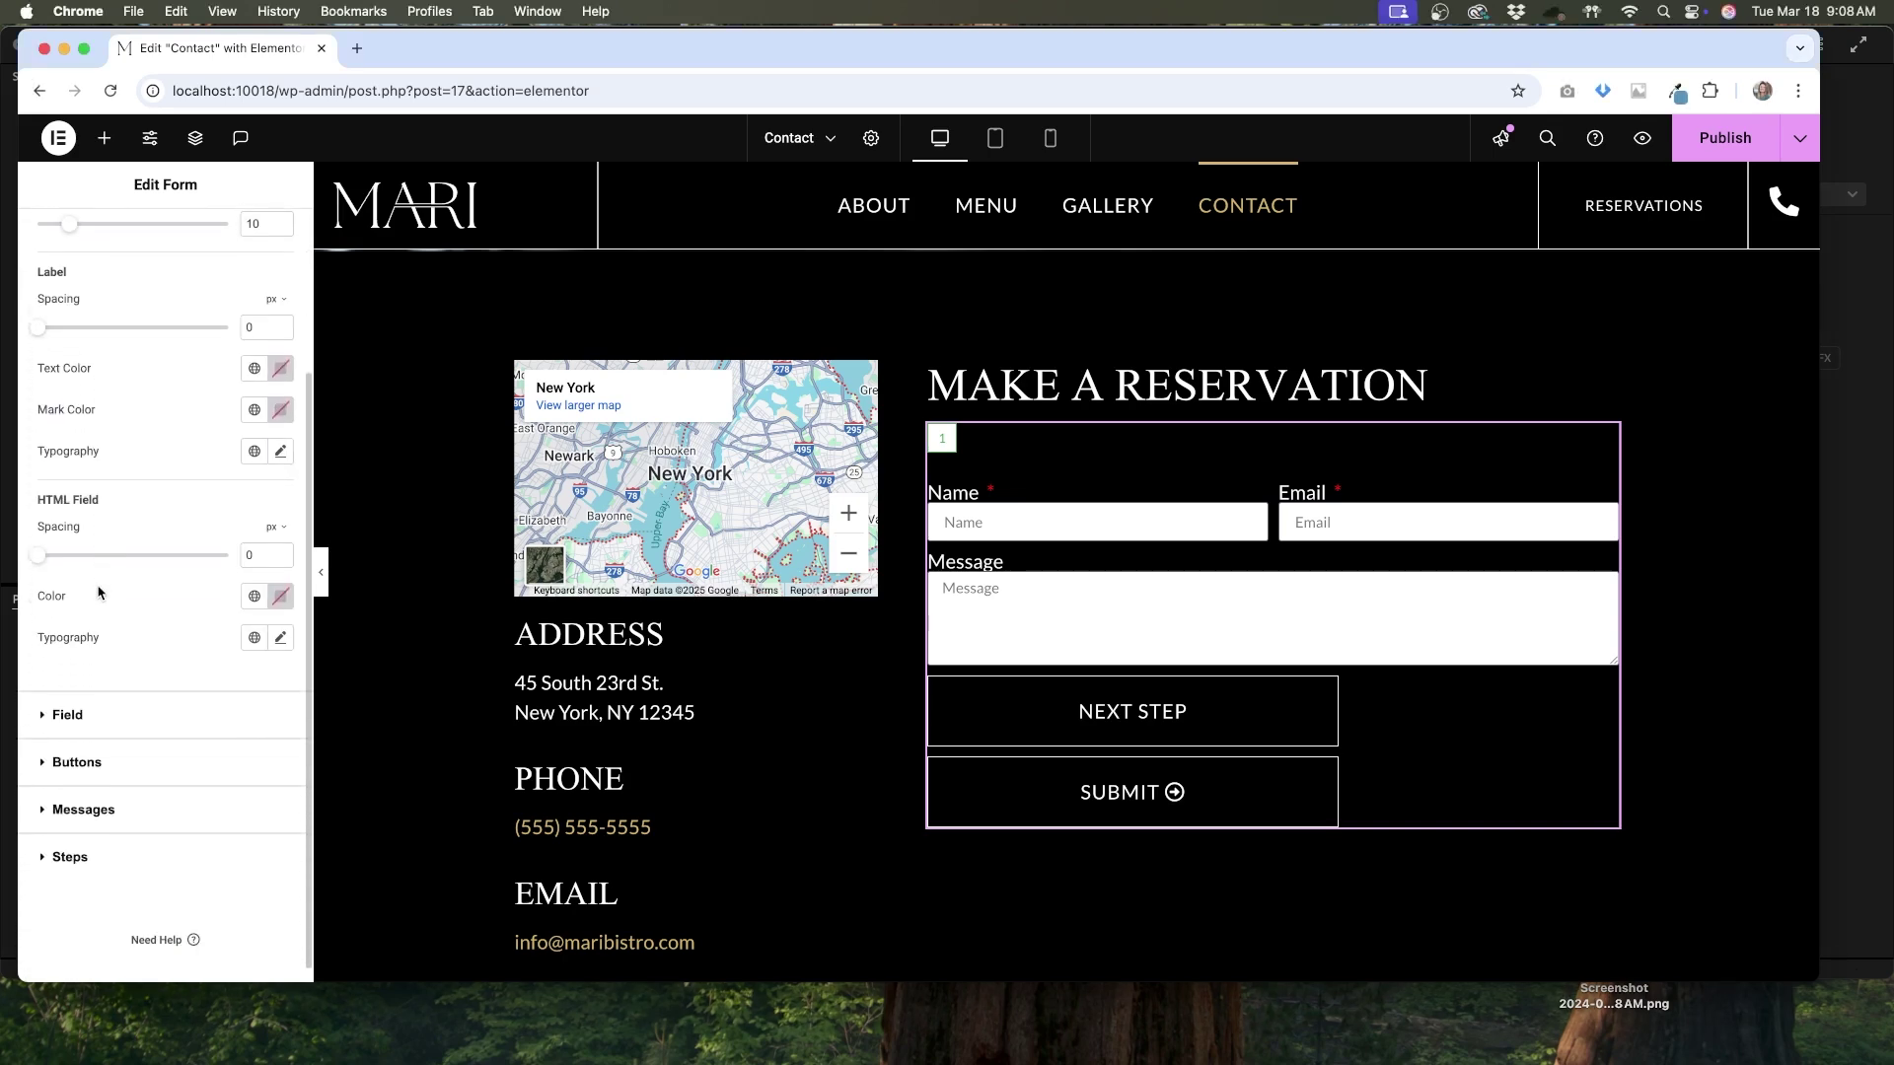
{"action": "left_click", "coordinate": [161, 707]}
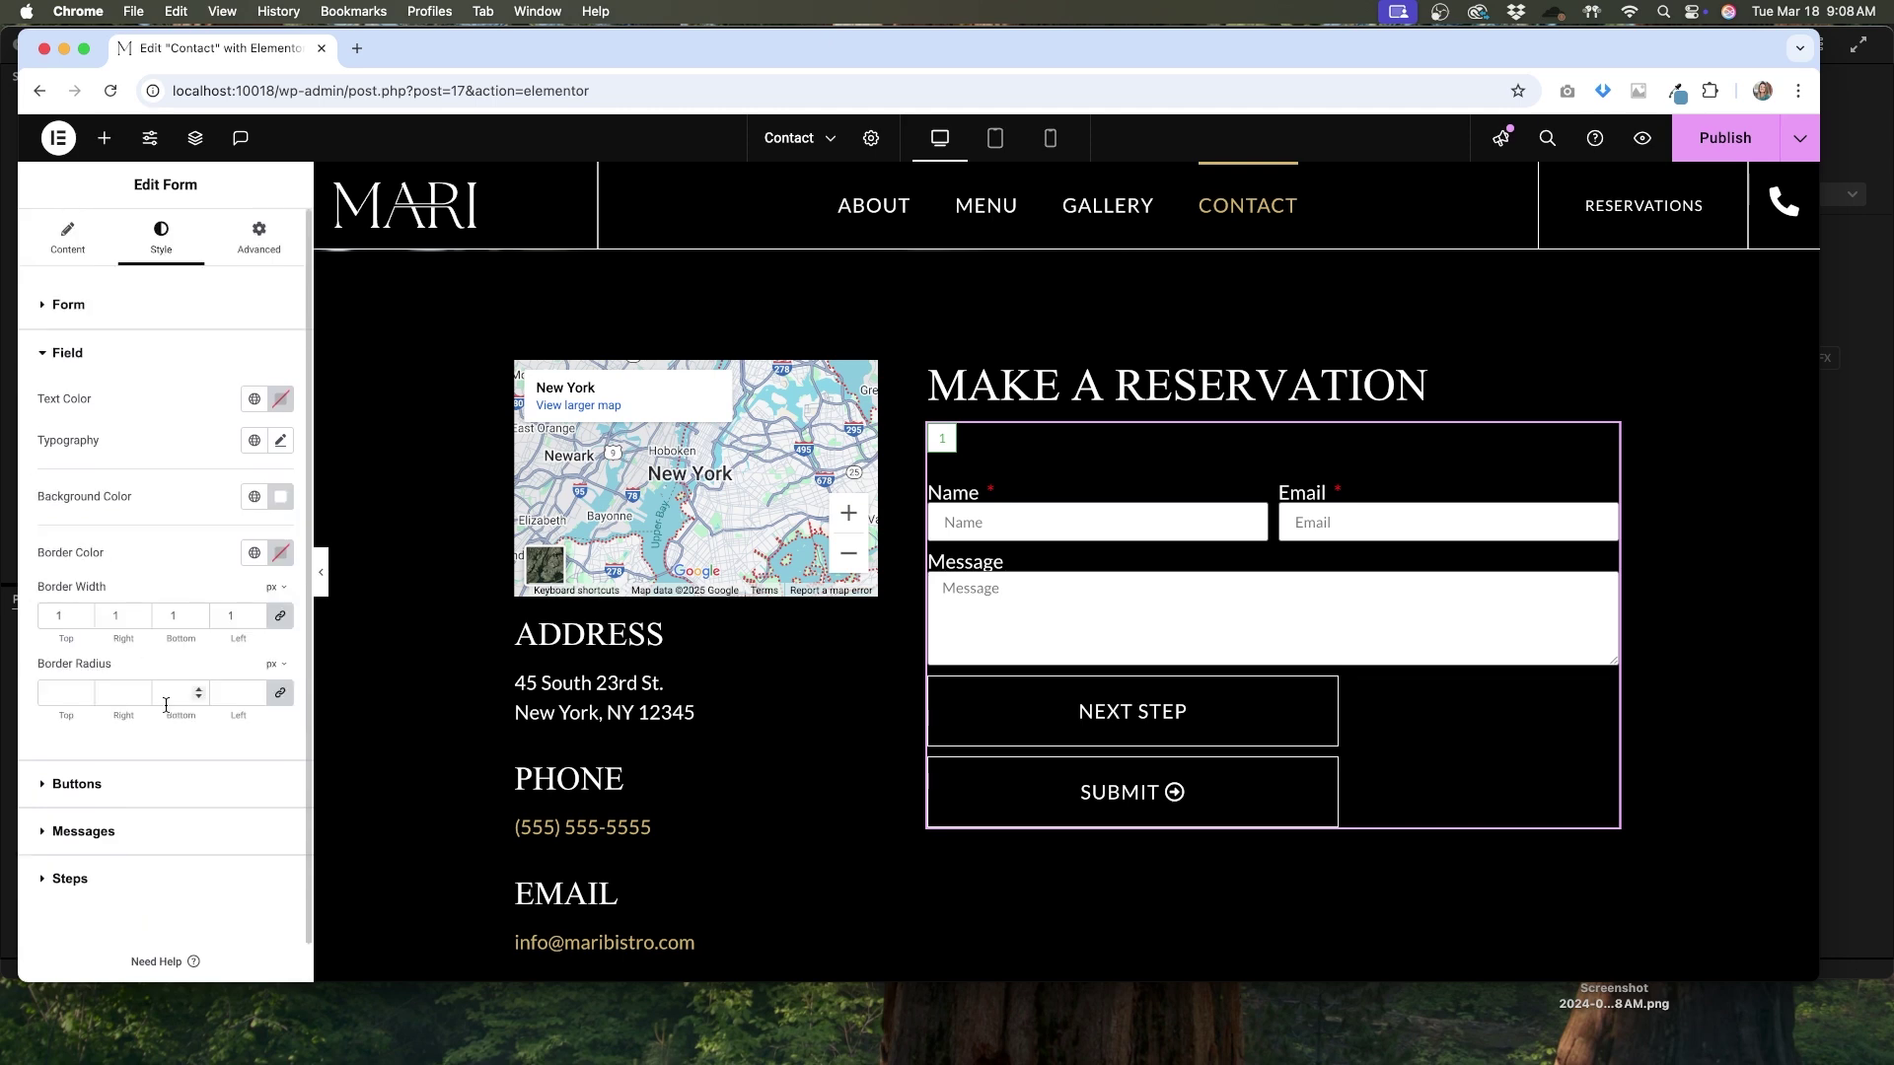
{"action": "left_click", "coordinate": [190, 798]}
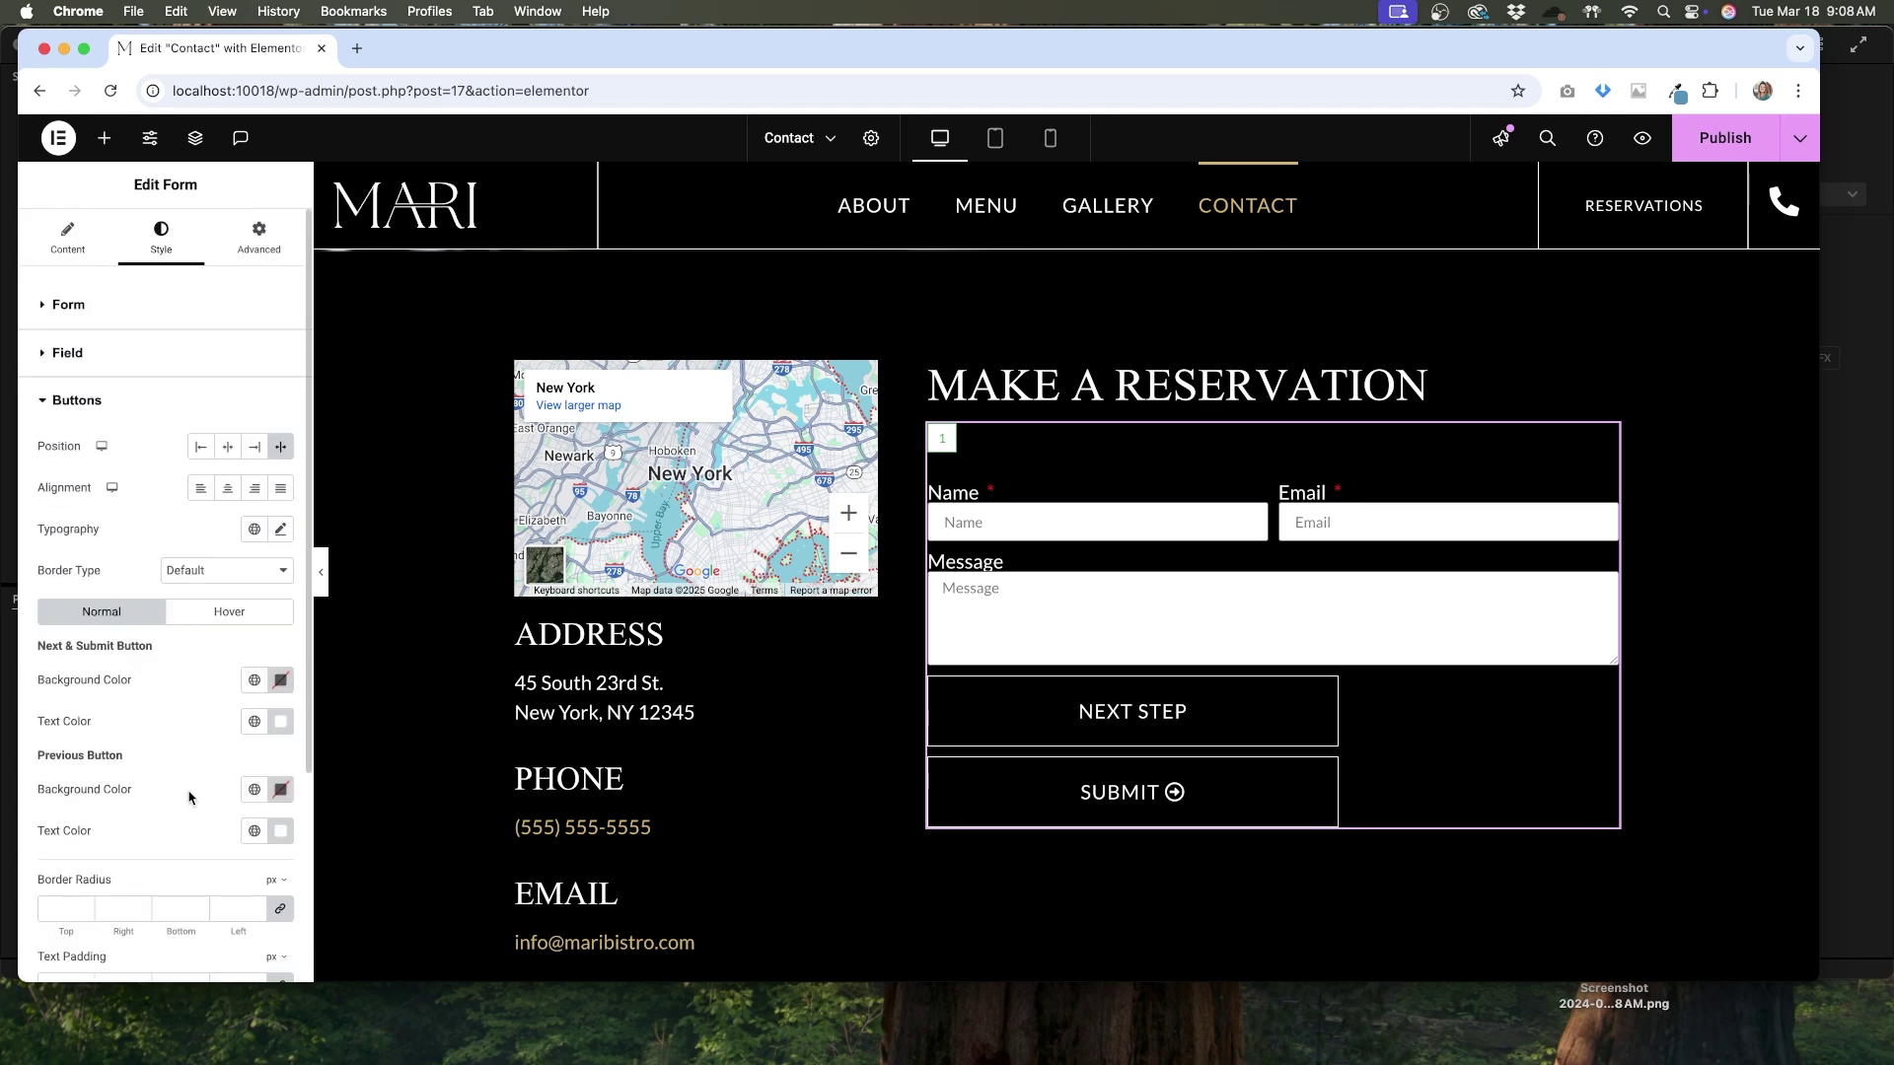
Review the Advanced tab's Motion Effects, Mask and Responsive visibility settings
{"action": "left_click", "coordinate": [278, 243]}
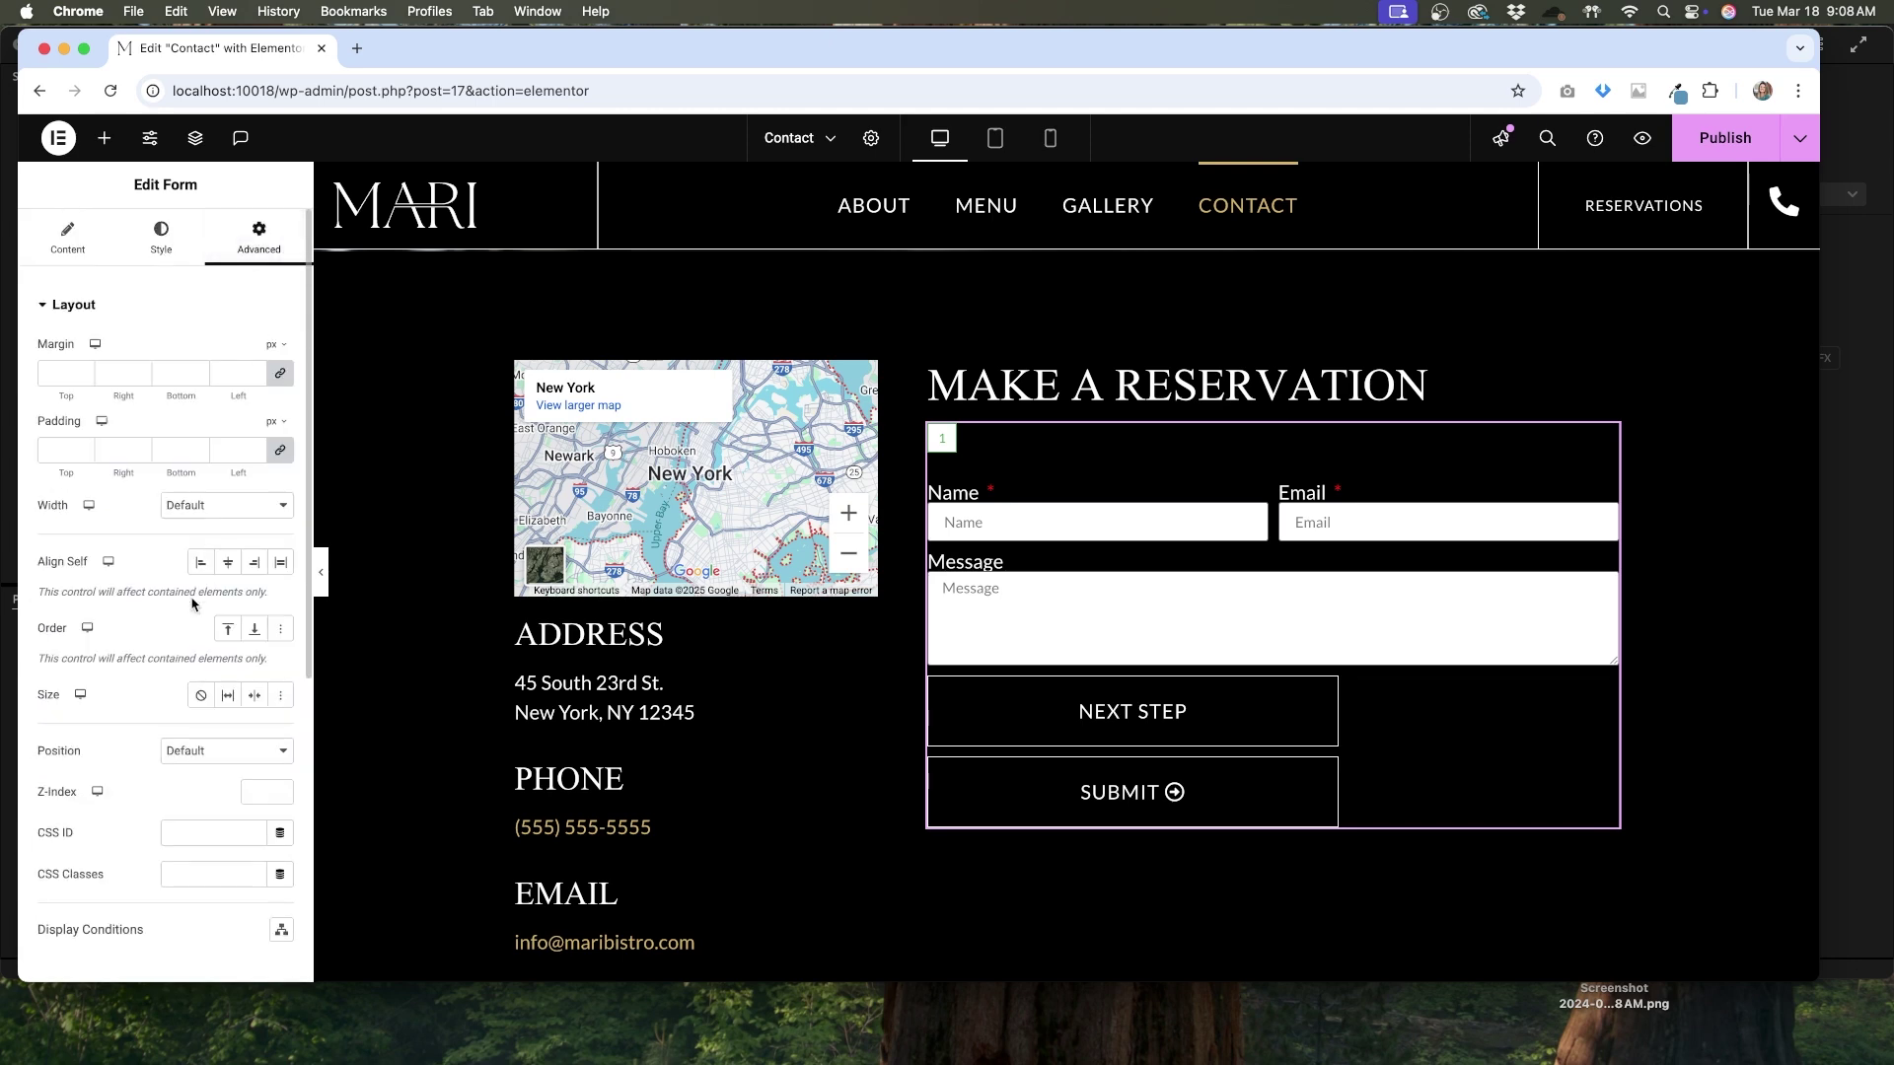
{"action": "scroll", "coordinate": [194, 605], "scroll_direction": "down", "scroll_amount": 5}
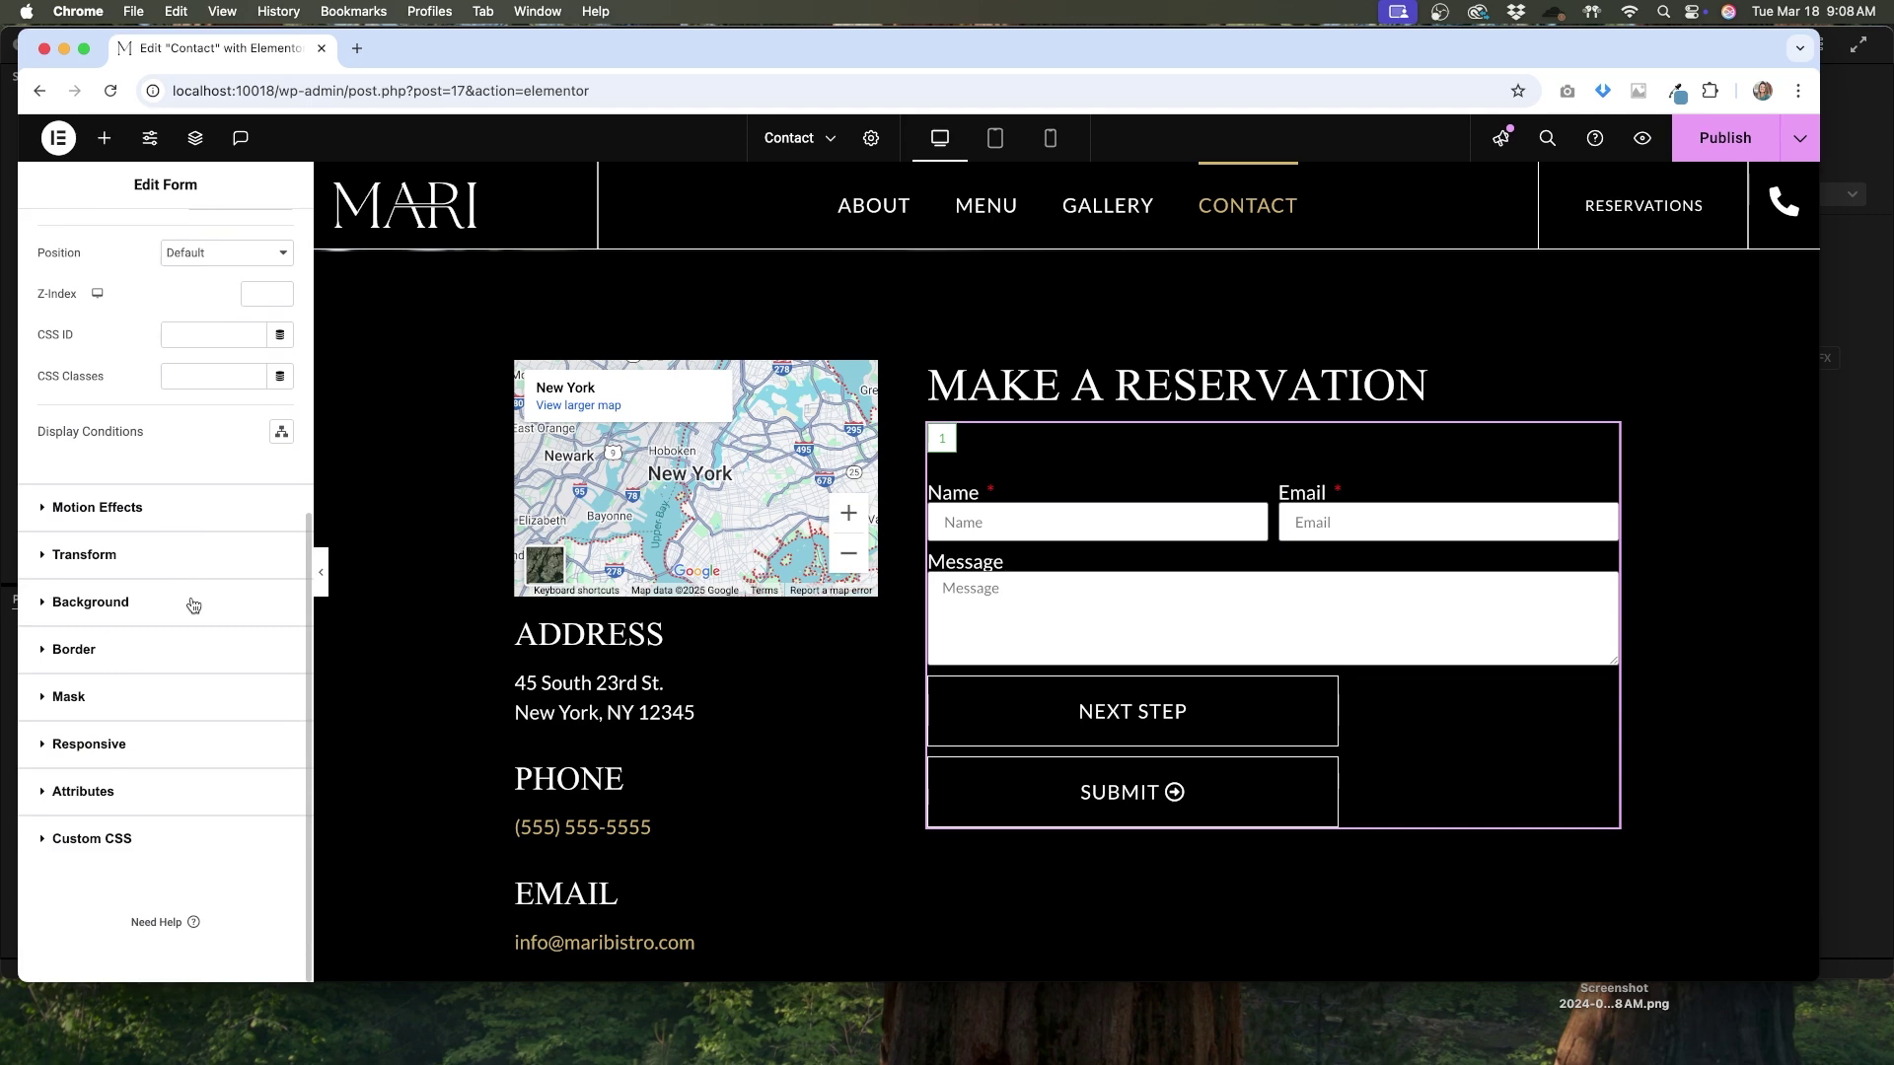
{"action": "left_click", "coordinate": [153, 508]}
{"action": "left_click", "coordinate": [109, 835]}
{"action": "left_click", "coordinate": [178, 655]}
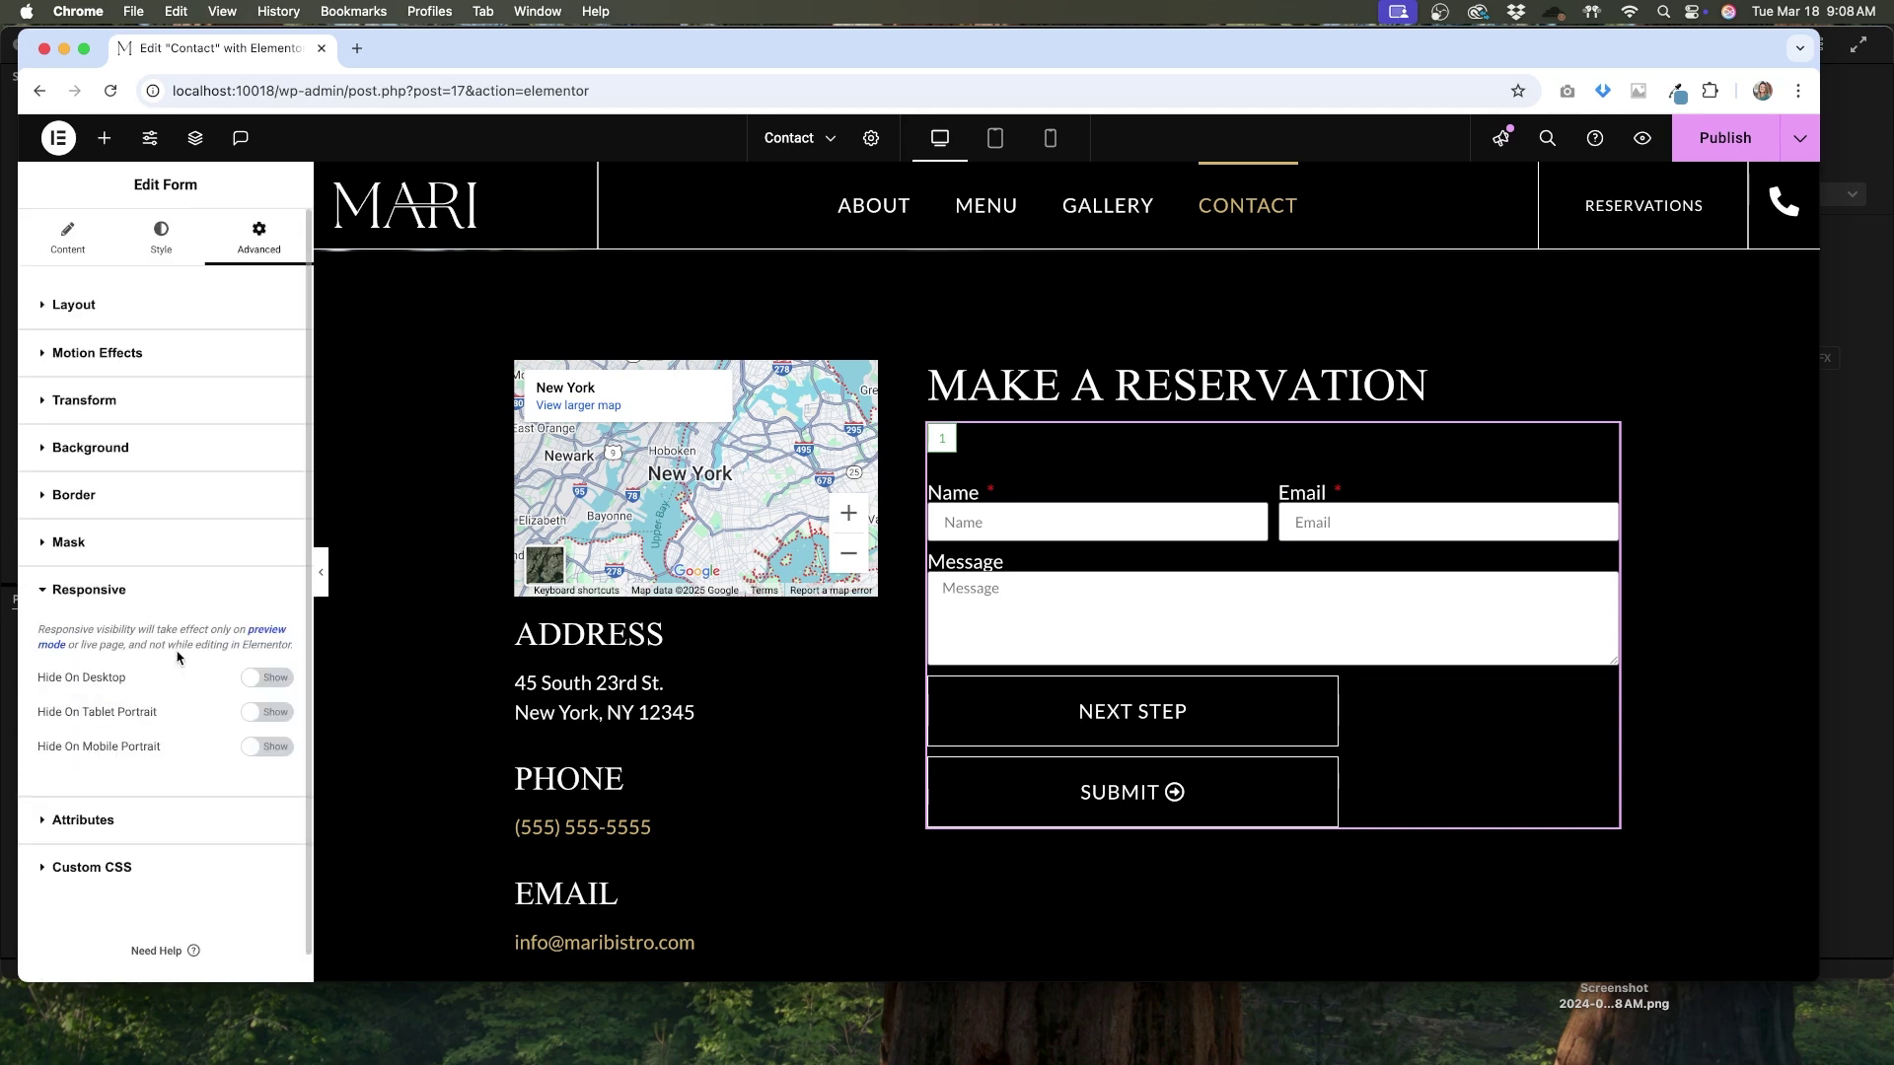